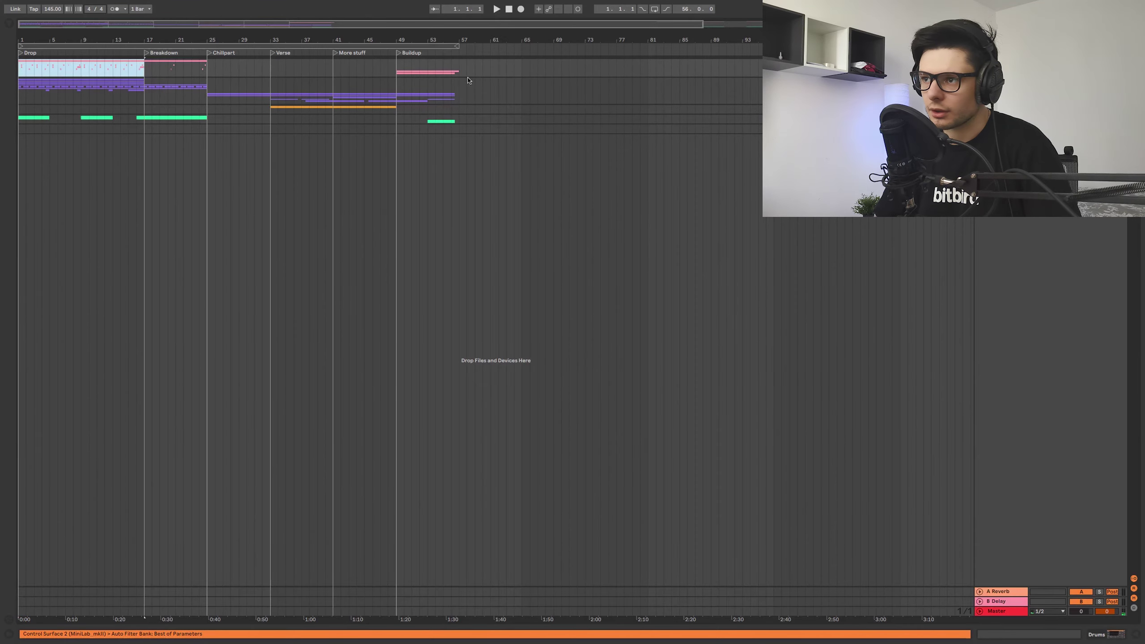
# Step: Rework the kick_ride notes in the drum clip that starts at bar 57 and play the new pattern
pyautogui.moveTo(490, 67); pyautogui.dragTo(462, 70)
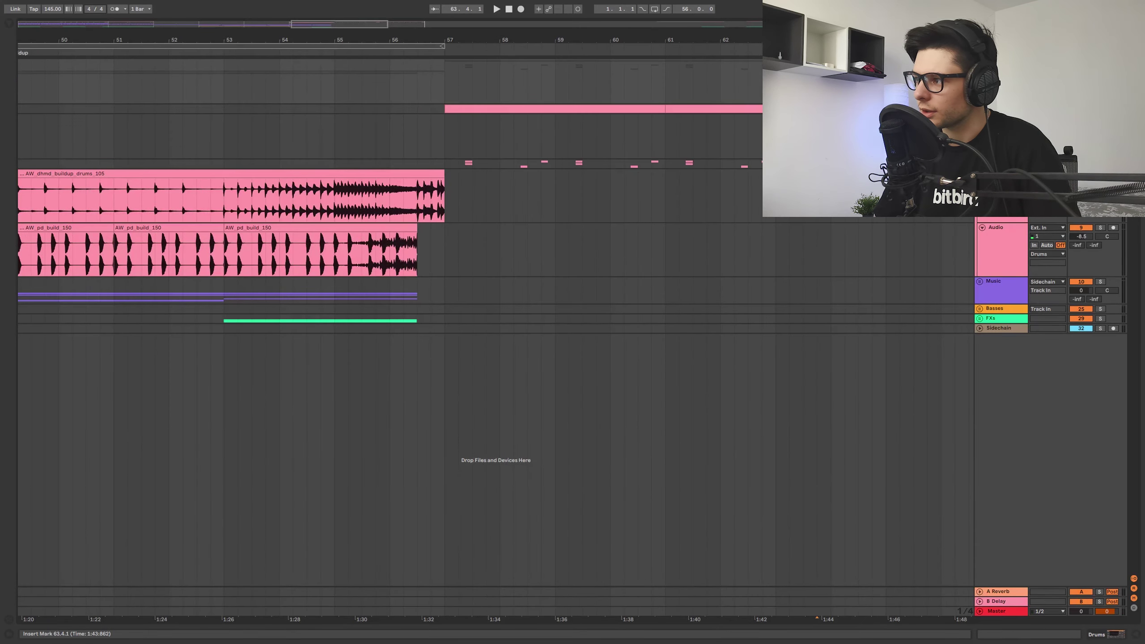
pyautogui.click(981, 109)
pyautogui.moveTo(473, 176); pyautogui.dragTo(326, 167)
pyautogui.doubleClick(309, 147)
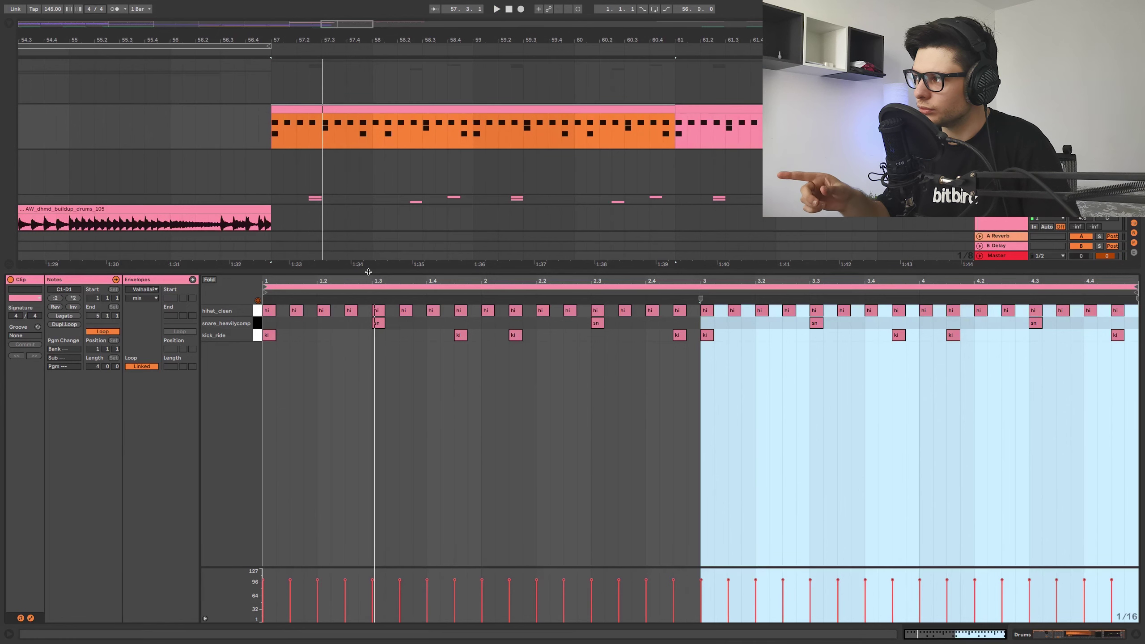
pyautogui.doubleClick(843, 335)
pyautogui.click(792, 352)
pyautogui.press('space')
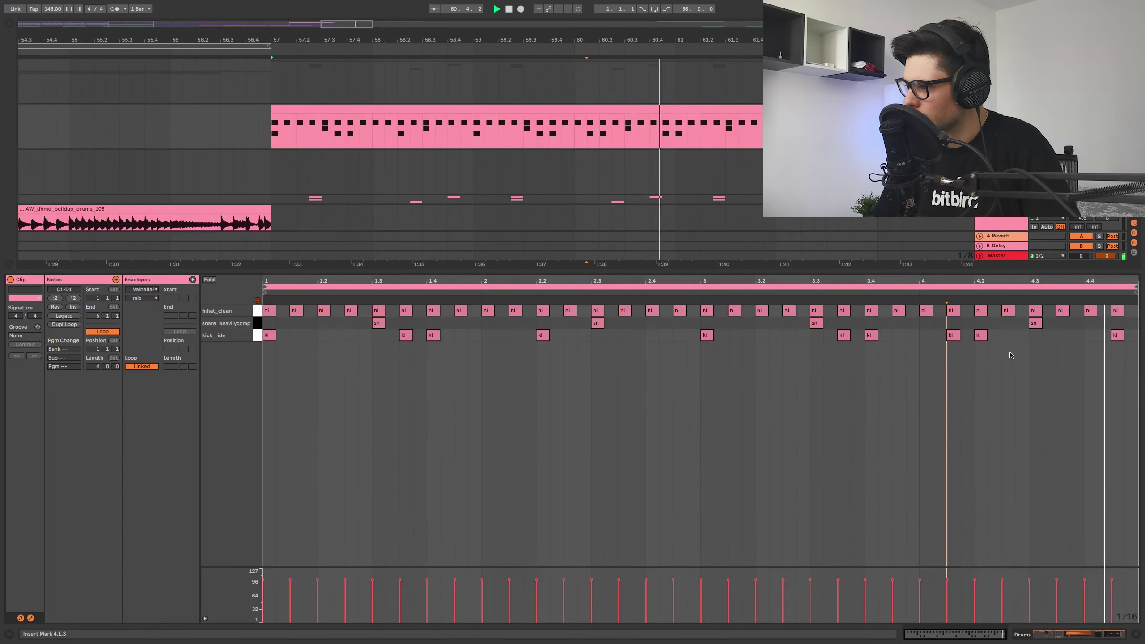
# Step: Delete the percussion clips from bar 57 up to bar 61 and deactivate the hihat_clean notes in the drum clip there
pyautogui.moveTo(278, 197); pyautogui.dragTo(682, 195)
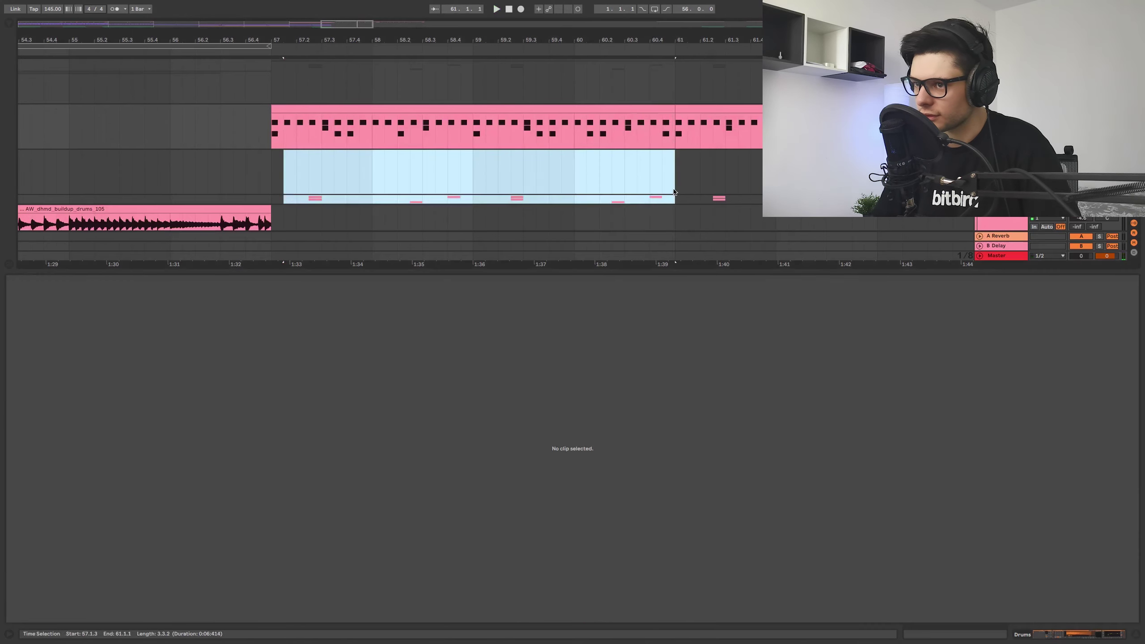
pyautogui.press('Delete')
pyautogui.click(330, 135)
pyautogui.click(257, 313)
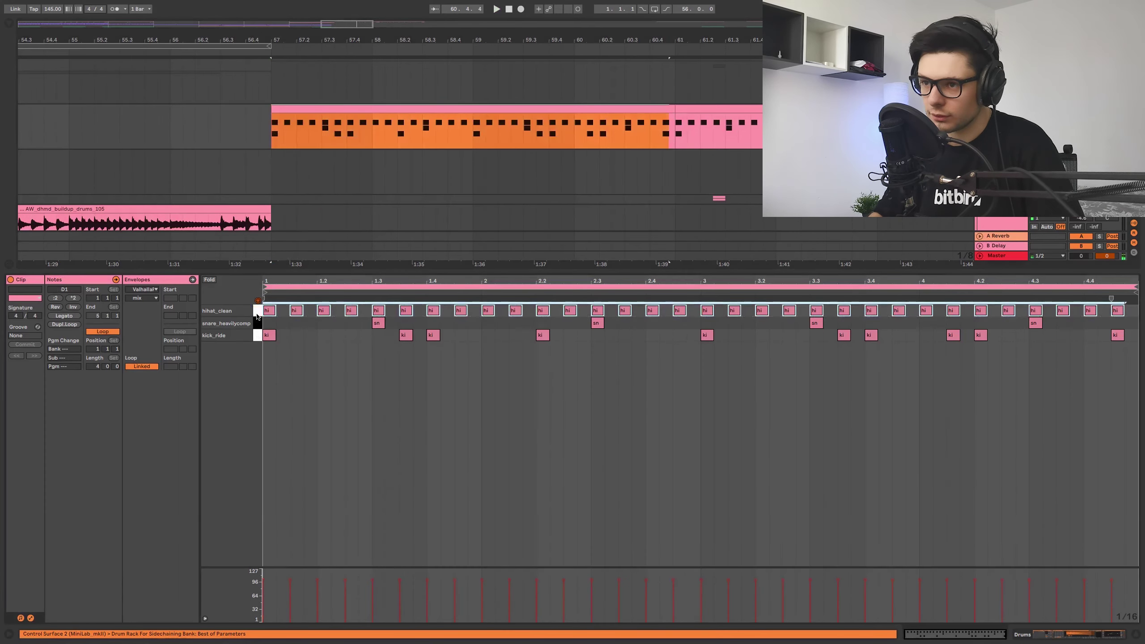
pyautogui.press('0')
pyautogui.hotkey('ctrl', 'alt', 'l')
pyautogui.scroll(-5, 394, 273)
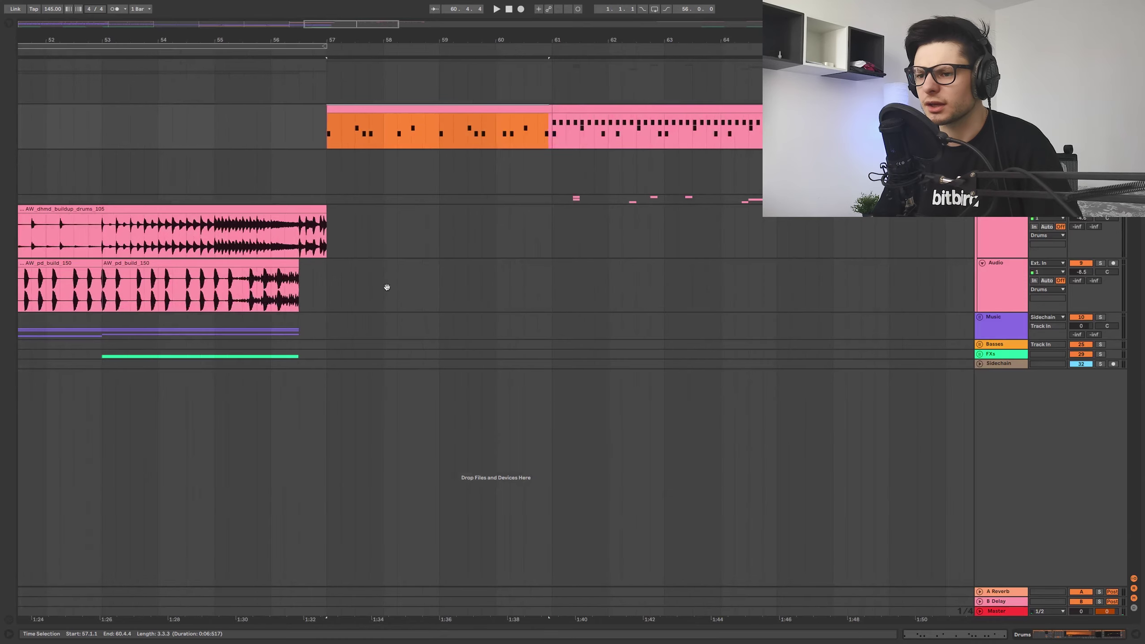
# Step: Look over the arrangement around the end of the buildup and the tracks inside the Music group
pyautogui.moveTo(387, 286); pyautogui.dragTo(497, 277)
pyautogui.scroll(-4, 495, 275)
pyautogui.scroll(-4, 672, 271)
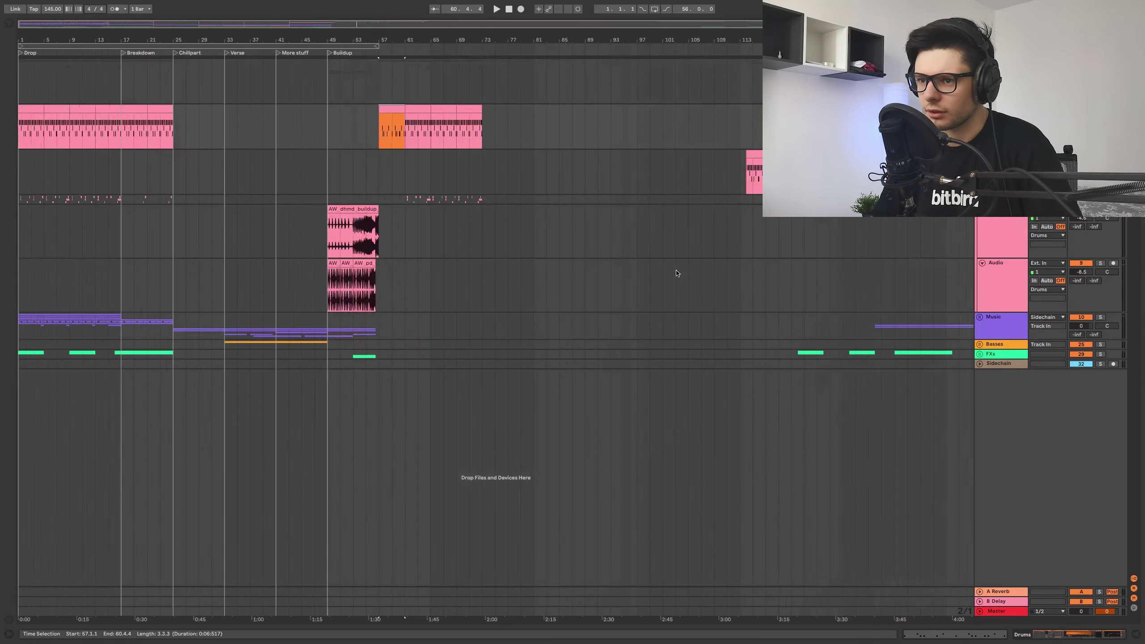
pyautogui.scroll(3, 375, 257)
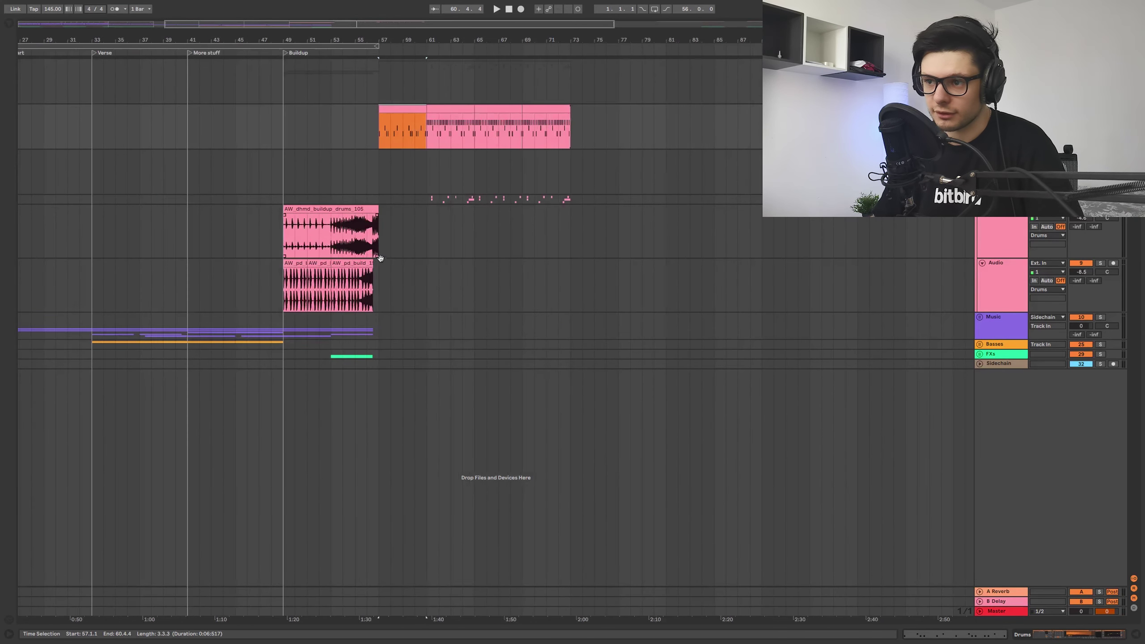
pyautogui.moveTo(380, 258); pyautogui.dragTo(442, 267)
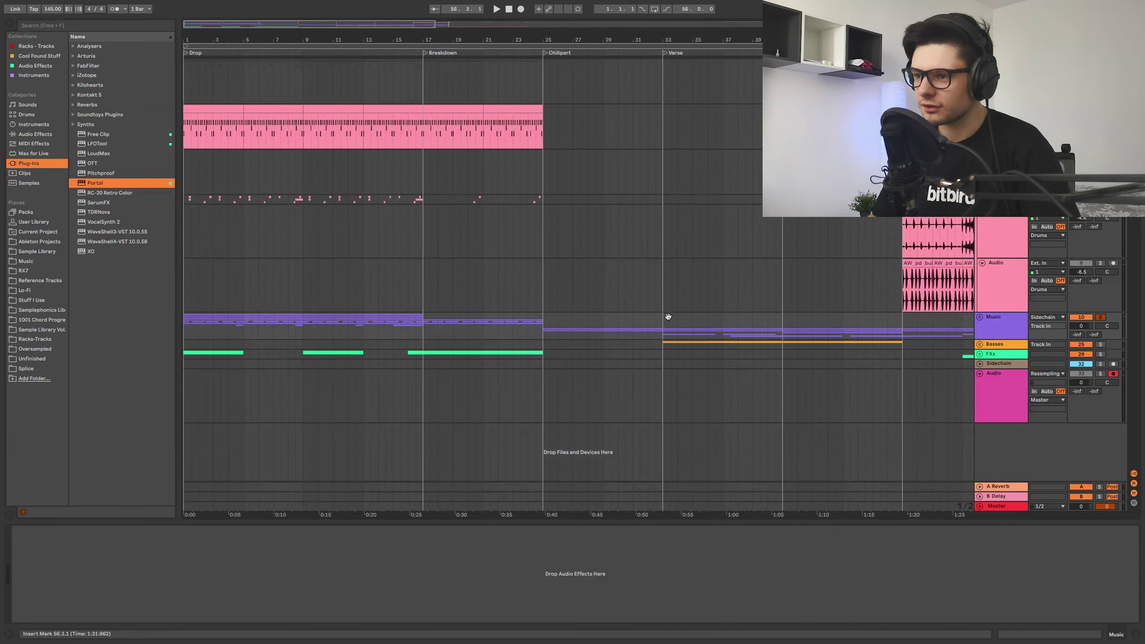
pyautogui.hscroll(3, 350, 307)
pyautogui.scroll(-5, 456, 304)
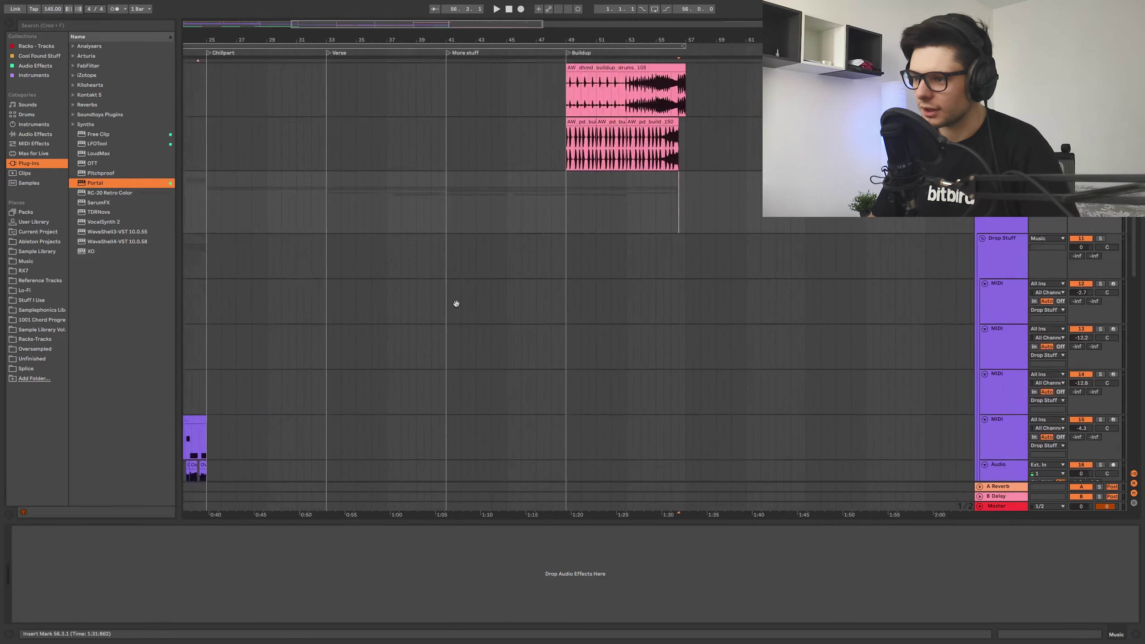
pyautogui.hscroll(-2, 456, 303)
pyautogui.scroll(3, 468, 258)
pyautogui.hscroll(4, 557, 248)
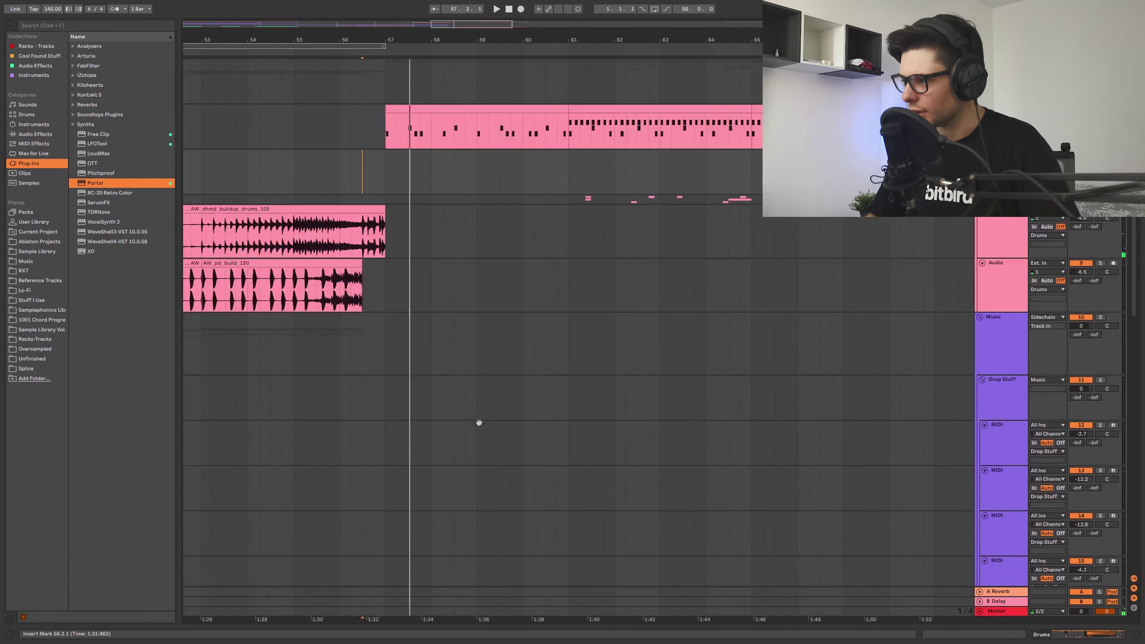
# Step: Unfold the Basses group and insert a new audio track at its end
pyautogui.moveTo(477, 423); pyautogui.dragTo(493, 279)
pyautogui.moveTo(611, 360); pyautogui.dragTo(599, 201)
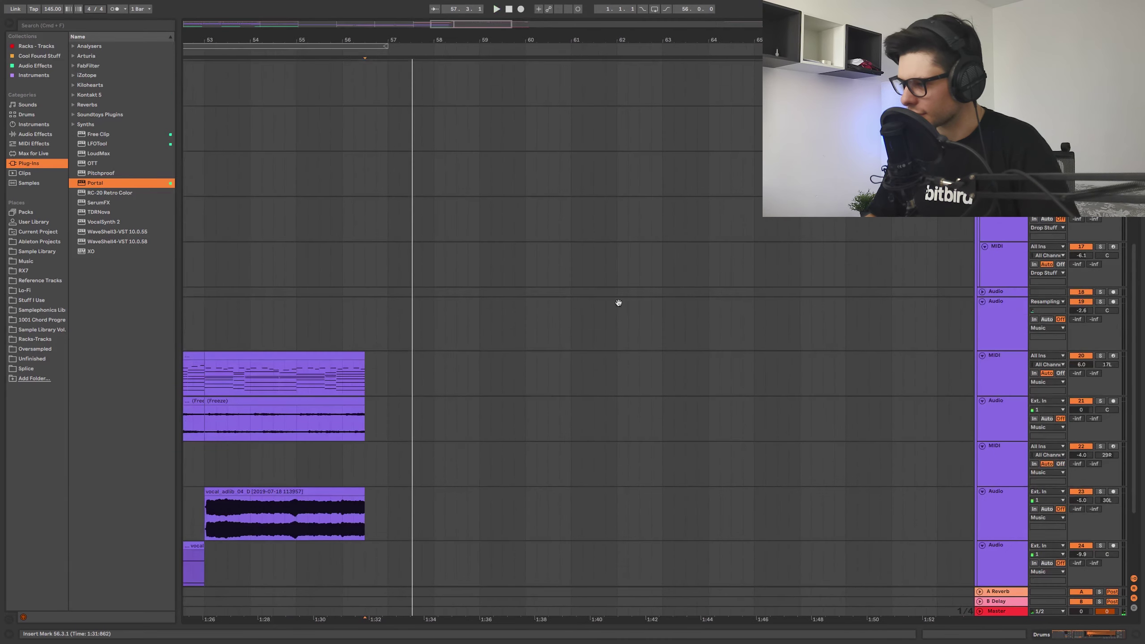
pyautogui.moveTo(619, 304); pyautogui.dragTo(598, 187)
pyautogui.moveTo(621, 350); pyautogui.dragTo(618, 339)
pyautogui.click(979, 485)
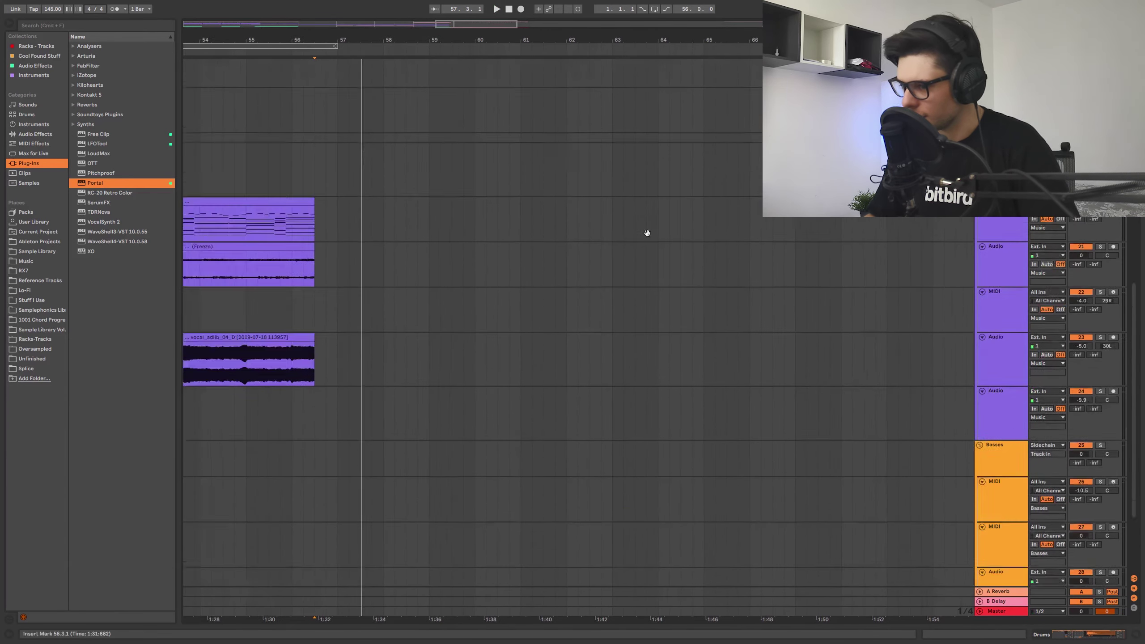
pyautogui.press('super+t')
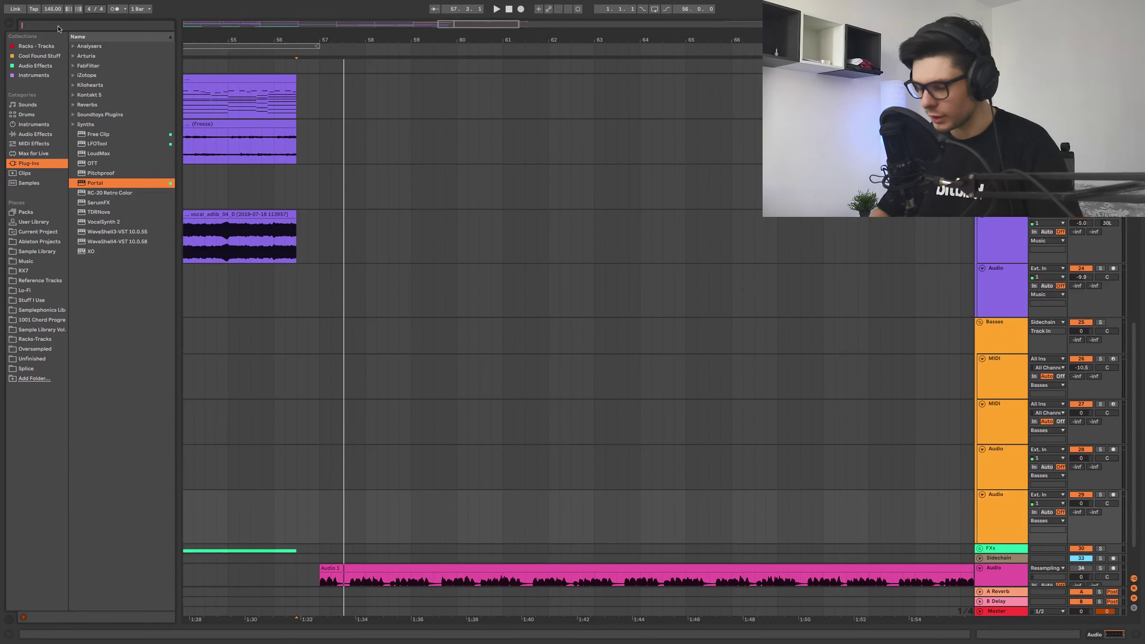
# Step: Search all results for 808 and place the 83_Dm_Trap808Bass sample on the new Basses audio track at bar 57
pyautogui.write('08')
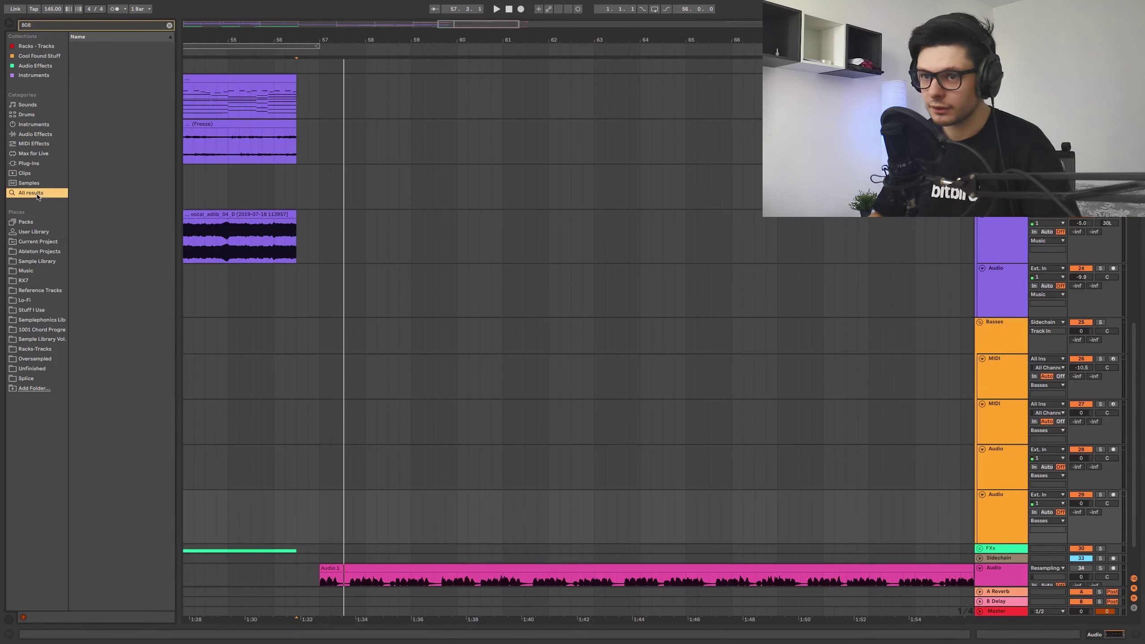
pyautogui.click(110, 206)
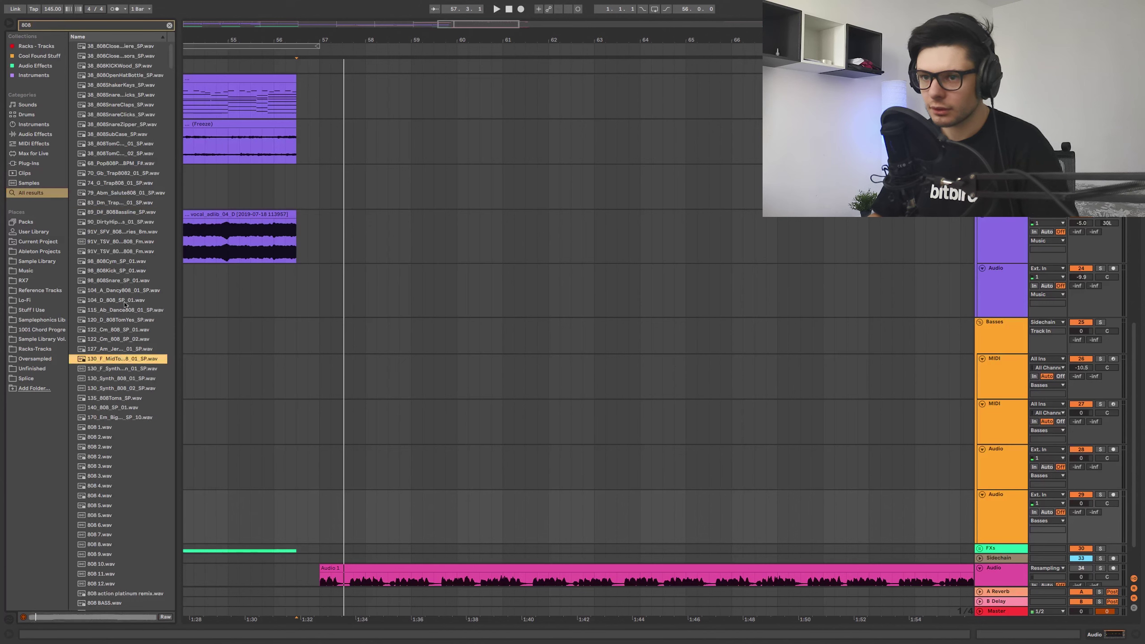
pyautogui.click(126, 203)
pyautogui.moveTo(977, 522); pyautogui.dragTo(1045, 536)
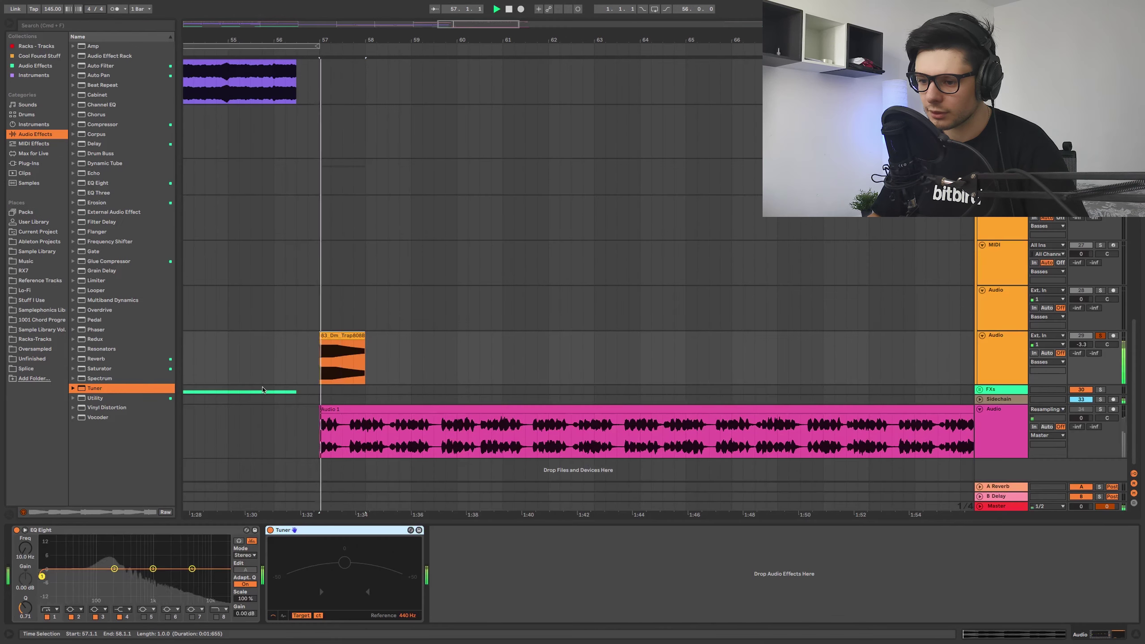
# Step: Stop playback, open the 808 clip and retune it with a transpose of -3 st and a detune of 17 ct
pyautogui.press('space')
pyautogui.click(250, 309)
pyautogui.doubleClick(344, 335)
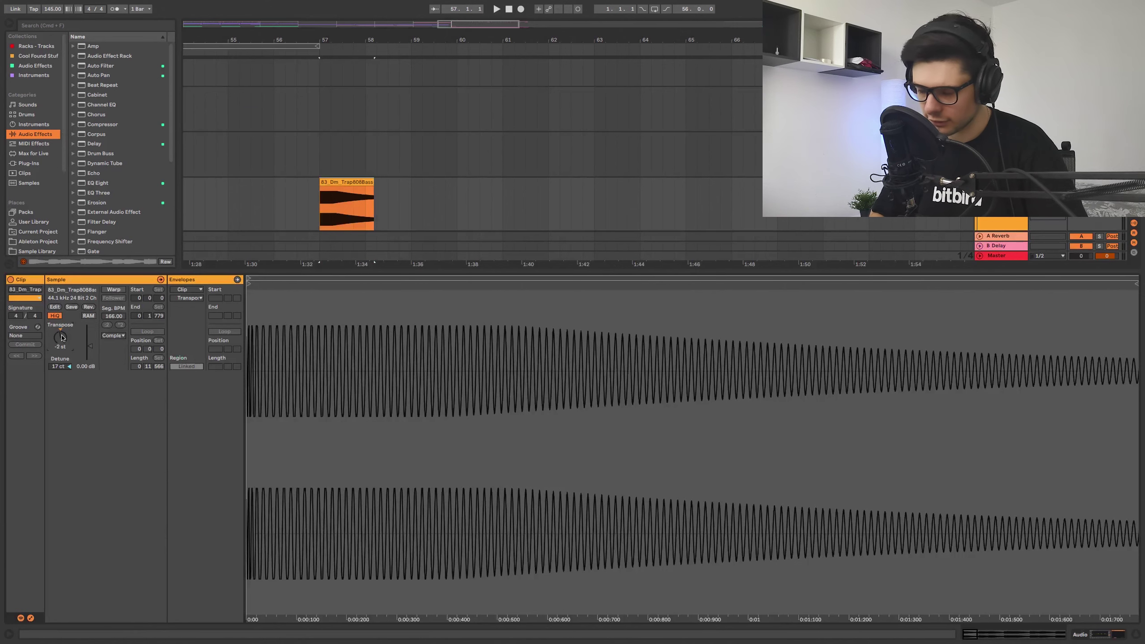
pyautogui.scroll(-6, 62, 337)
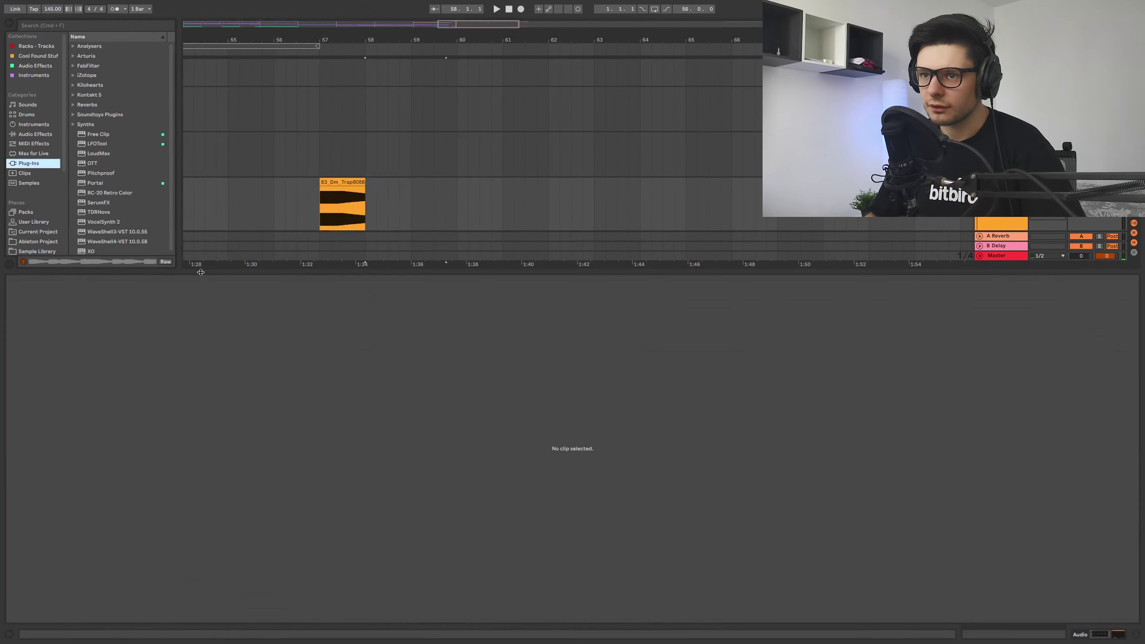
# Step: Add the Soundtoys Decapitator plug-in to the 808 bass track
pyautogui.click(73, 113)
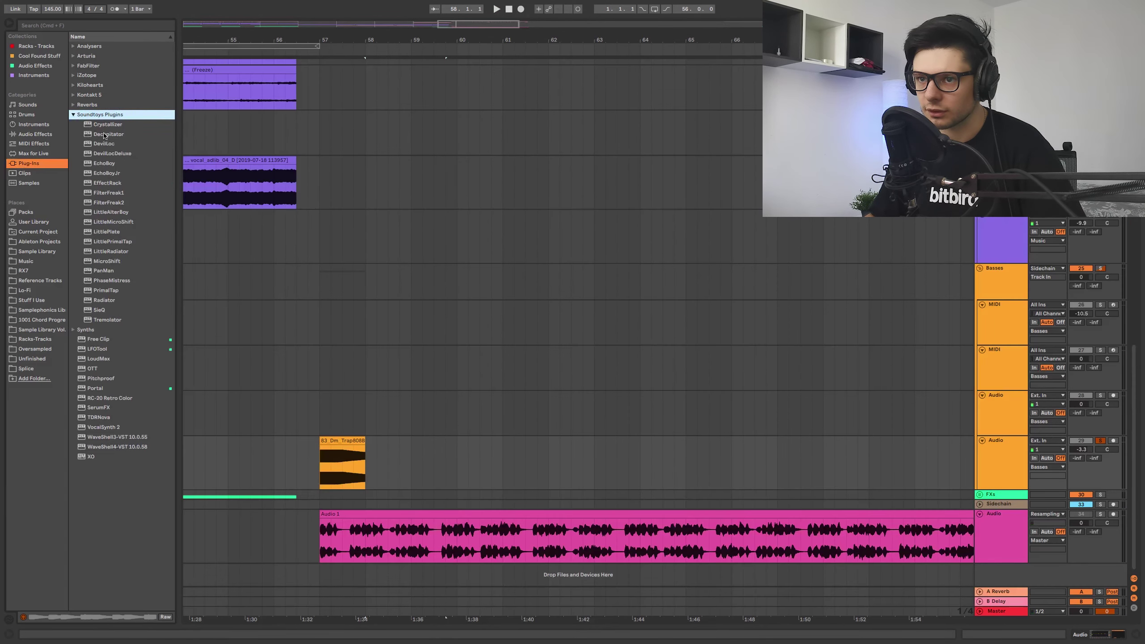
pyautogui.moveTo(104, 135); pyautogui.dragTo(335, 444)
pyautogui.moveTo(234, 44); pyautogui.dragTo(520, 178)
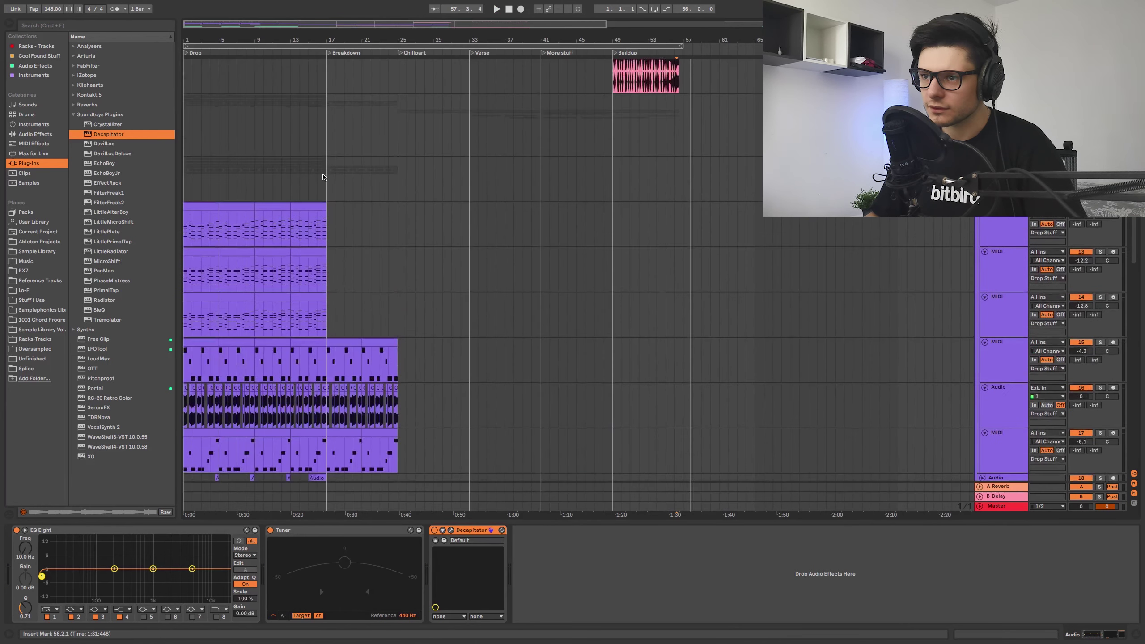
# Step: Paste the drop's synth clips into the Drop Stuff tracks from bar 57 and copy the 808 clip to bar 59
pyautogui.click(612, 177)
pyautogui.hotkey('ctrl', 'v')
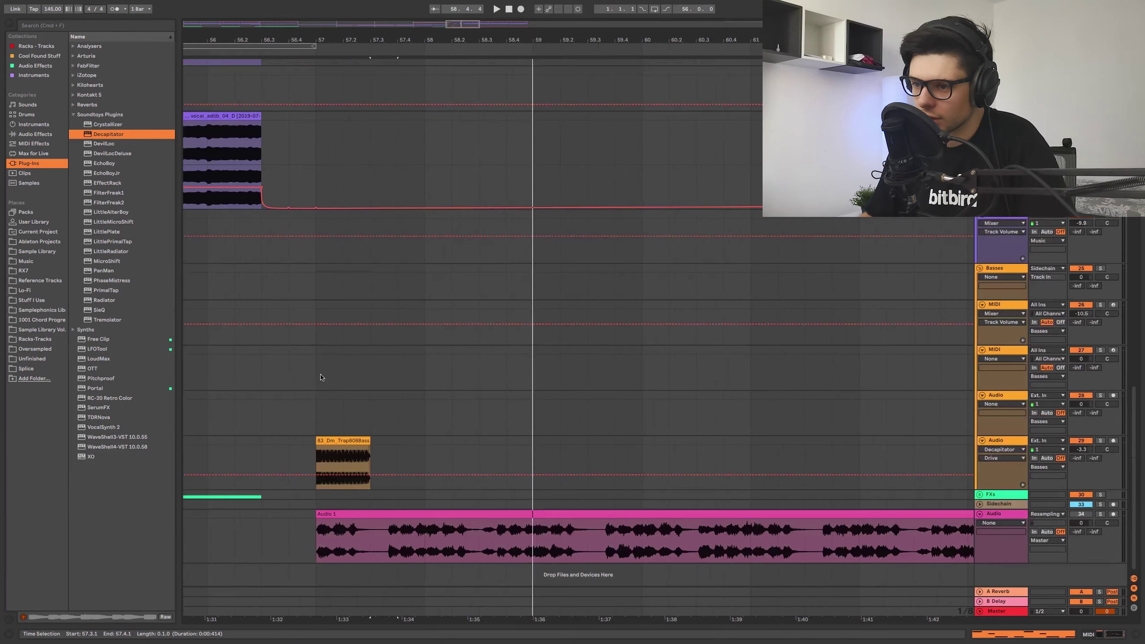
pyautogui.moveTo(340, 440); pyautogui.dragTo(556, 440)
pyautogui.scroll(-4, 545, 406)
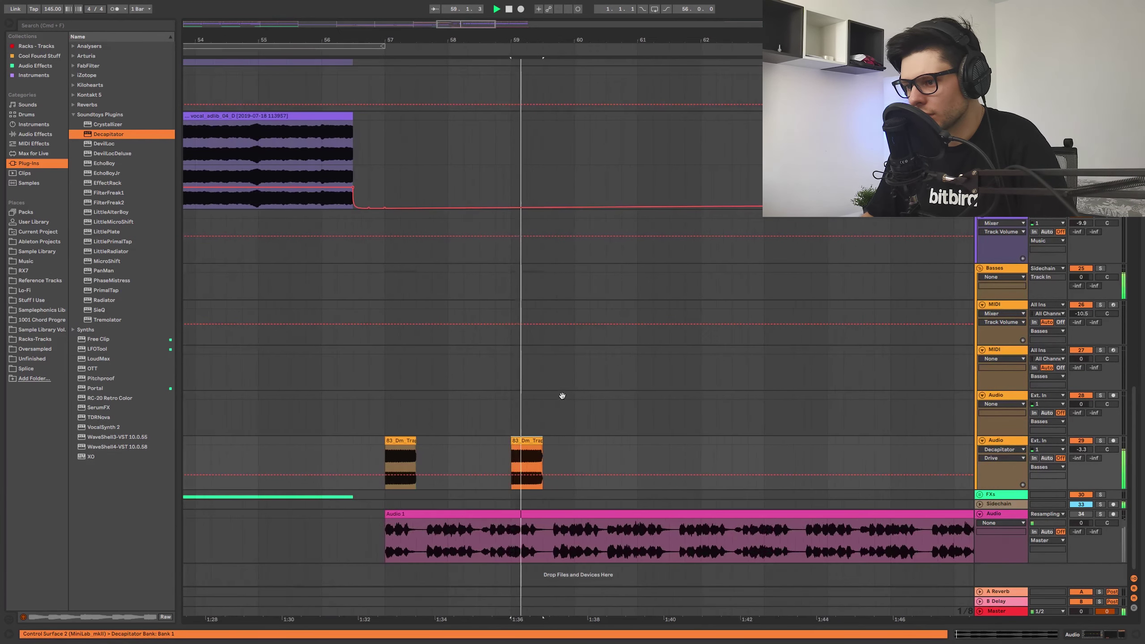
# Step: Stop playback and delete all clips on the Drop Stuff tracks from bar 57 to bar 74
pyautogui.scroll(10, 505, 342)
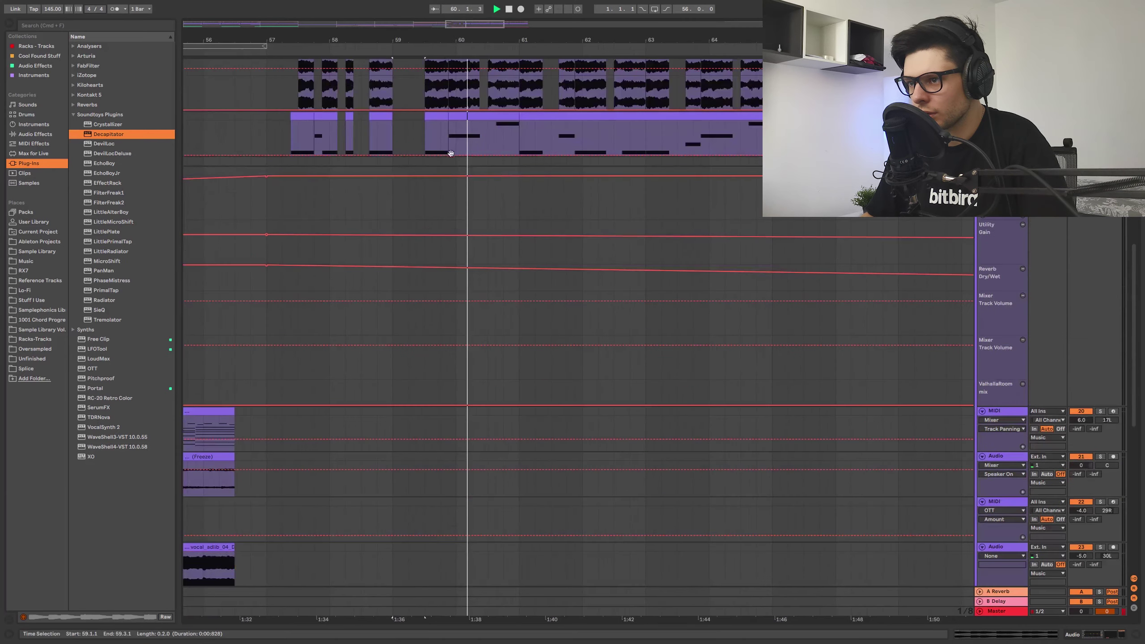
pyautogui.scroll(4, 449, 401)
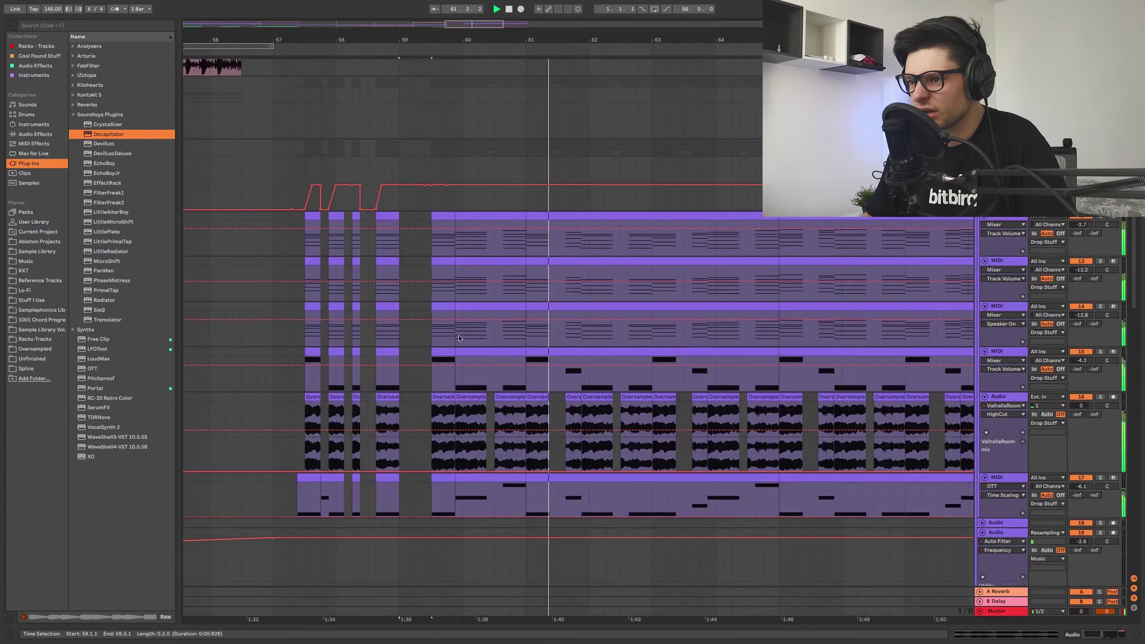
pyautogui.press('space')
pyautogui.scroll(-3, 431, 289)
pyautogui.moveTo(332, 151); pyautogui.dragTo(969, 505)
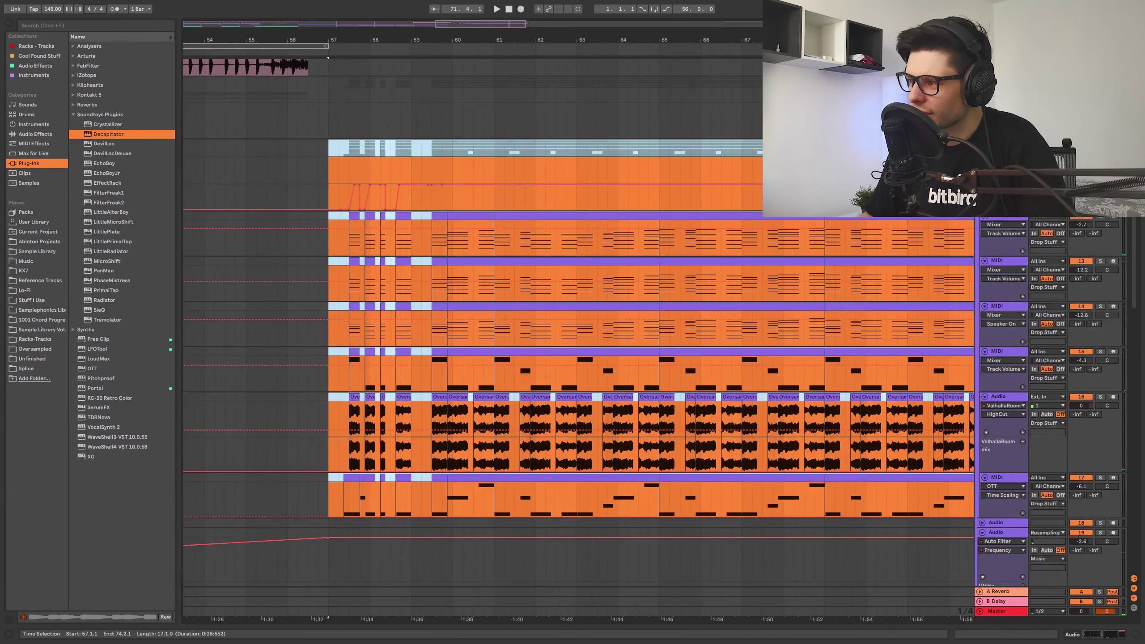
pyautogui.scroll(-3, 604, 159)
pyautogui.press('Delete')
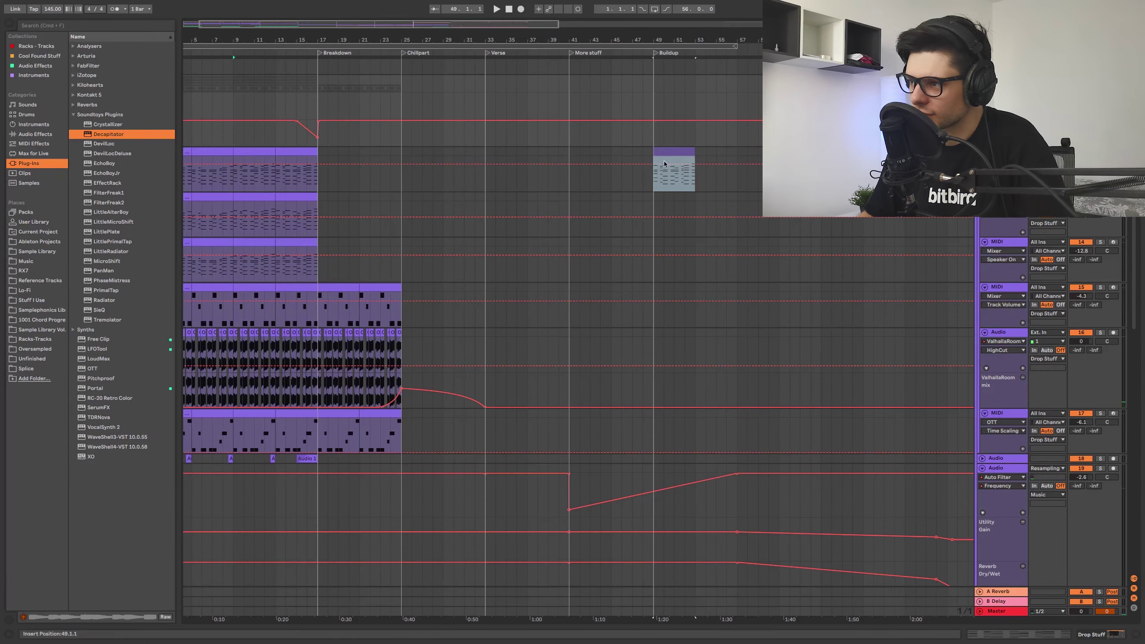
# Step: Move the copied four-bar clip on the first Drop Stuff MIDI track to bar 57 and audition its start
pyautogui.moveTo(664, 161); pyautogui.dragTo(667, 161)
pyautogui.scroll(3, 699, 163)
pyautogui.click(594, 300)
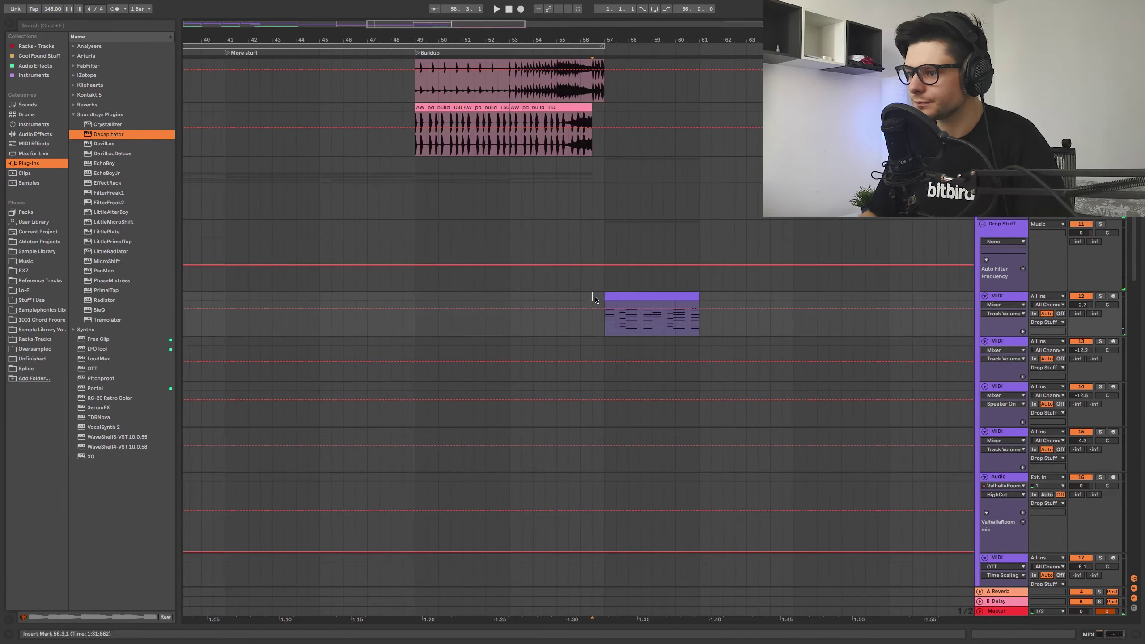
pyautogui.press('space')
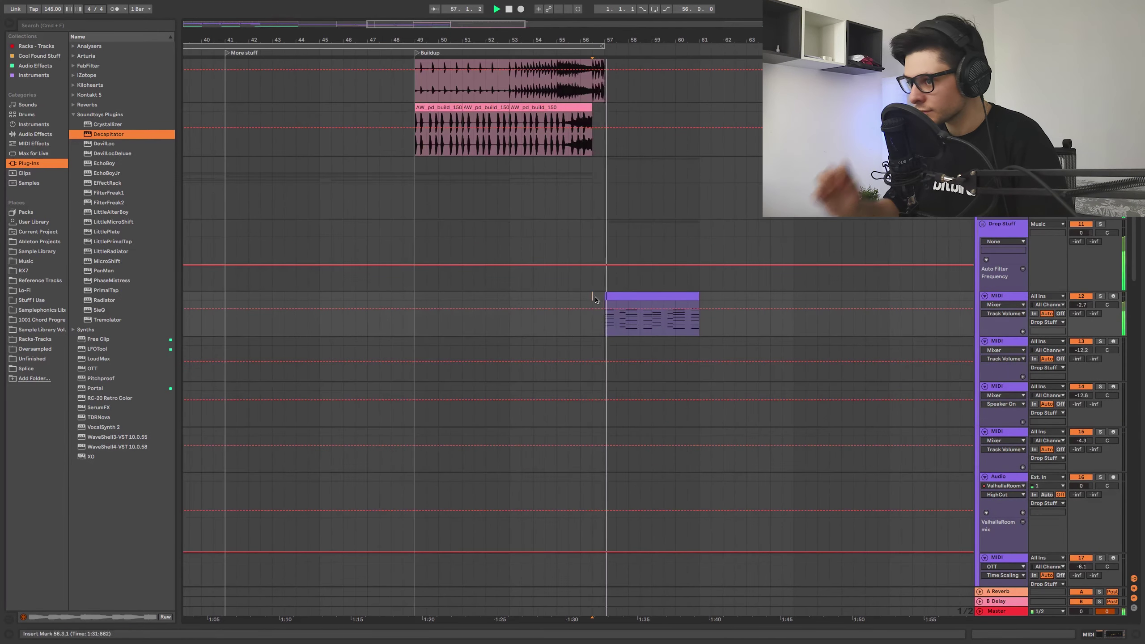
pyautogui.press('space')
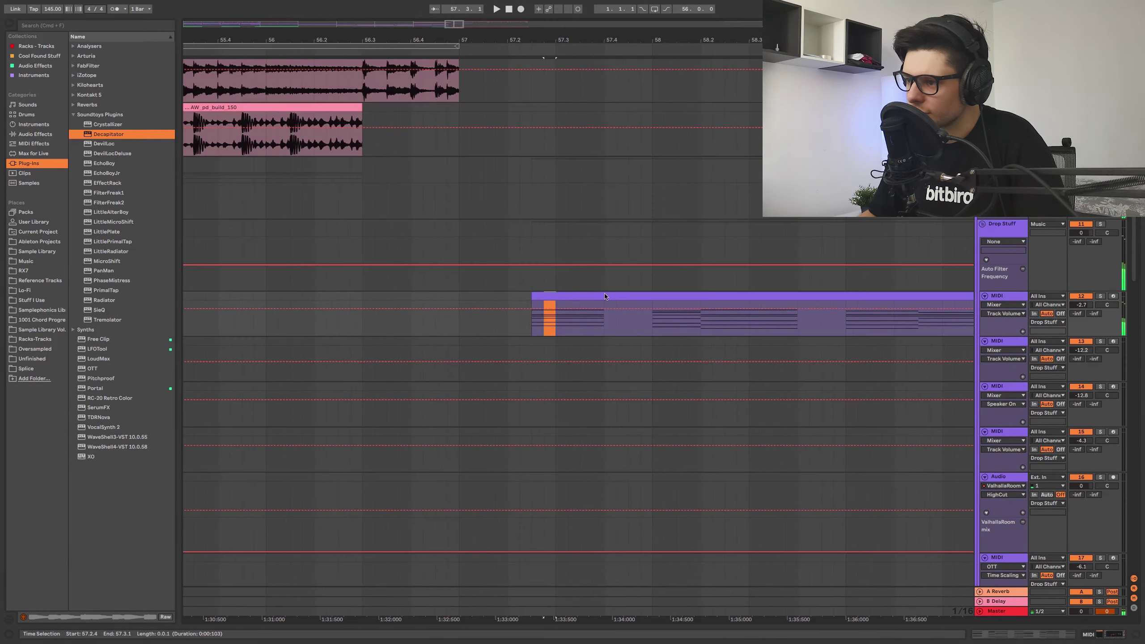
# Step: Clear part of the MIDI clip between 57.2.4 and 57.4.3 and copy its short opening slice to start a stutter rhythm
pyautogui.moveTo(605, 296); pyautogui.dragTo(627, 297)
pyautogui.press('Delete')
pyautogui.click(538, 297)
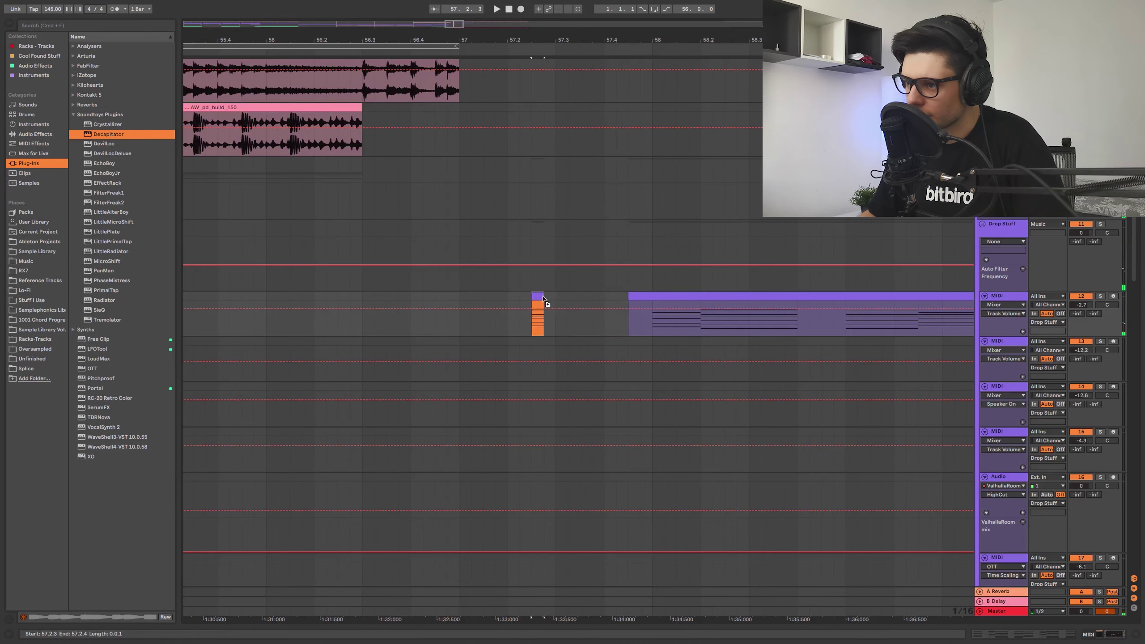
pyautogui.moveTo(537, 297)
pyautogui.mouseDown()
pyautogui.moveTo(586, 297)
pyautogui.moveTo(530, 296)
pyautogui.mouseUp()
pyautogui.click(519, 283)
pyautogui.press('space')
pyautogui.press('space')
pyautogui.scroll(3, 578, 286)
pyautogui.press('space')
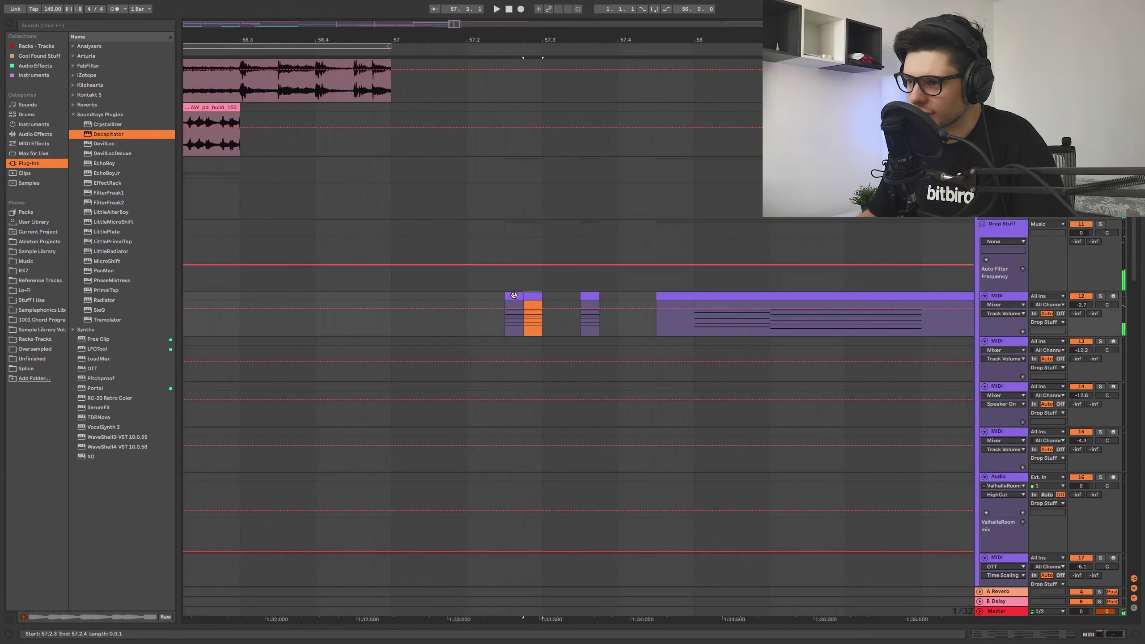
# Step: Duplicate the two adjacent slices starting at 57.2.3 and play back the chopped chord rhythm
pyautogui.keyDown('shift'); pyautogui.click(514, 295); pyautogui.keyUp('shift')
pyautogui.press('super+d')
pyautogui.click(360, 283)
pyautogui.press('space')
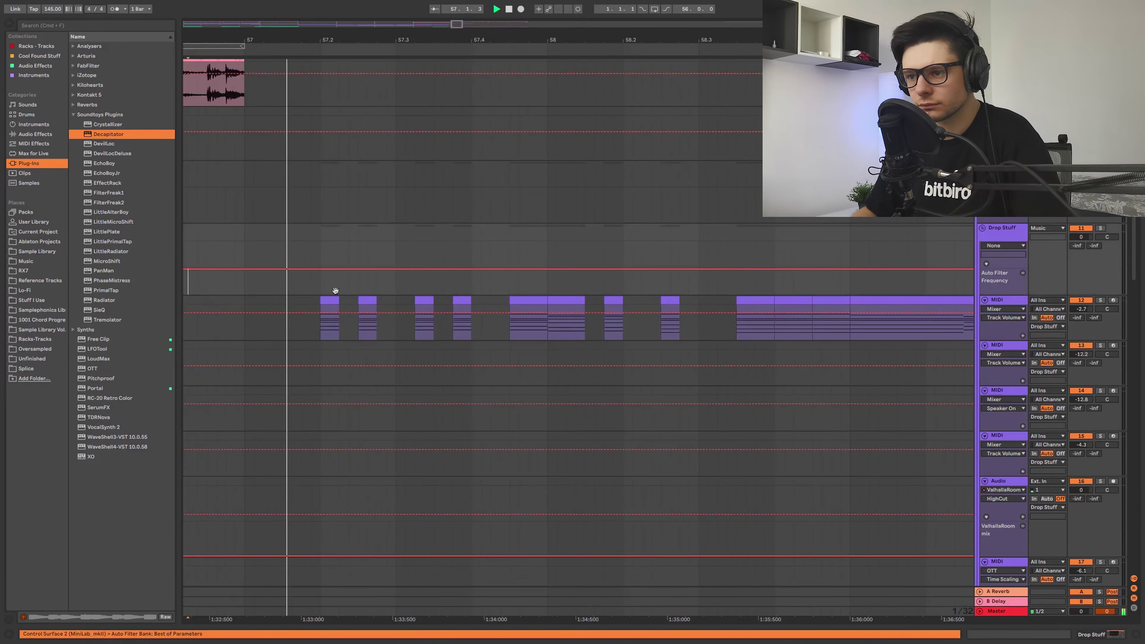
pyautogui.scroll(-2, 525, 286)
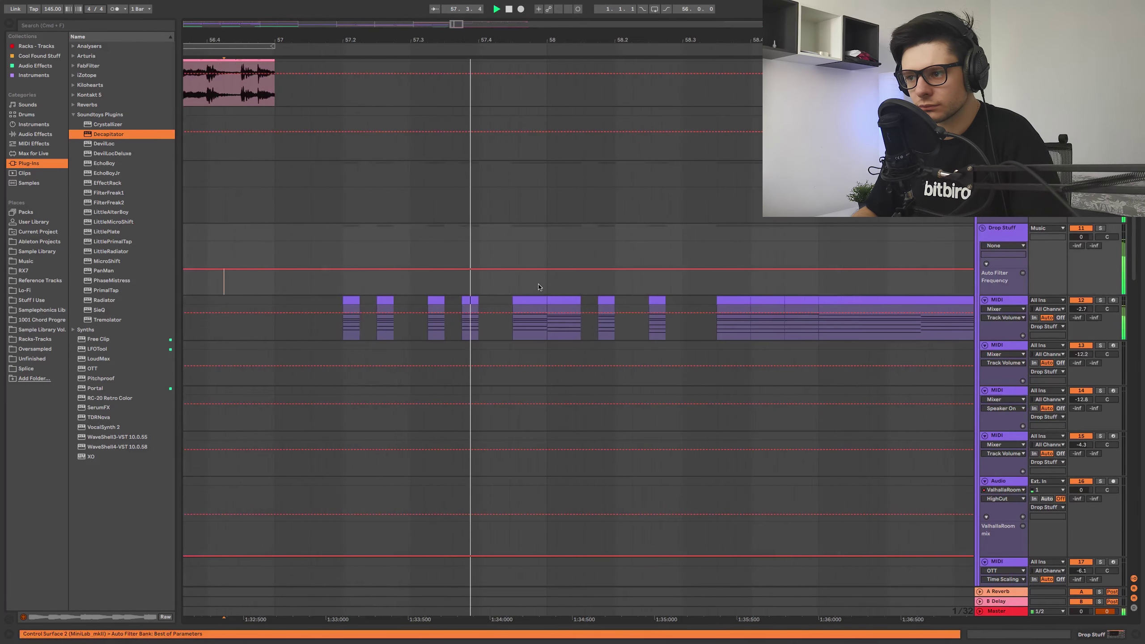
pyautogui.moveTo(603, 297); pyautogui.dragTo(525, 297)
pyautogui.press('space')
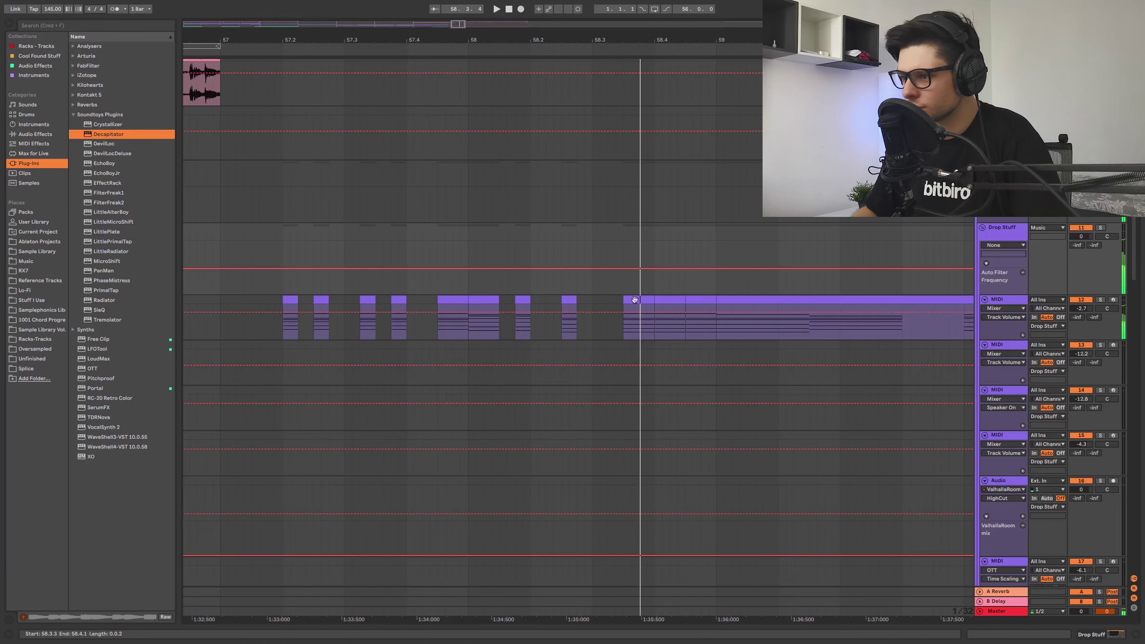
# Step: Split the remaining MIDI clip and clear gaps from 59.1.3 to bar 61, removing the excess after 61.1.3
pyautogui.click(593, 299)
pyautogui.press('space')
pyautogui.scroll(-1, 739, 302)
pyautogui.scroll(-2, 748, 302)
pyautogui.moveTo(748, 301); pyautogui.dragTo(630, 293)
pyautogui.press('space')
pyautogui.click(587, 313)
pyautogui.press('super+e')
pyautogui.click(651, 317)
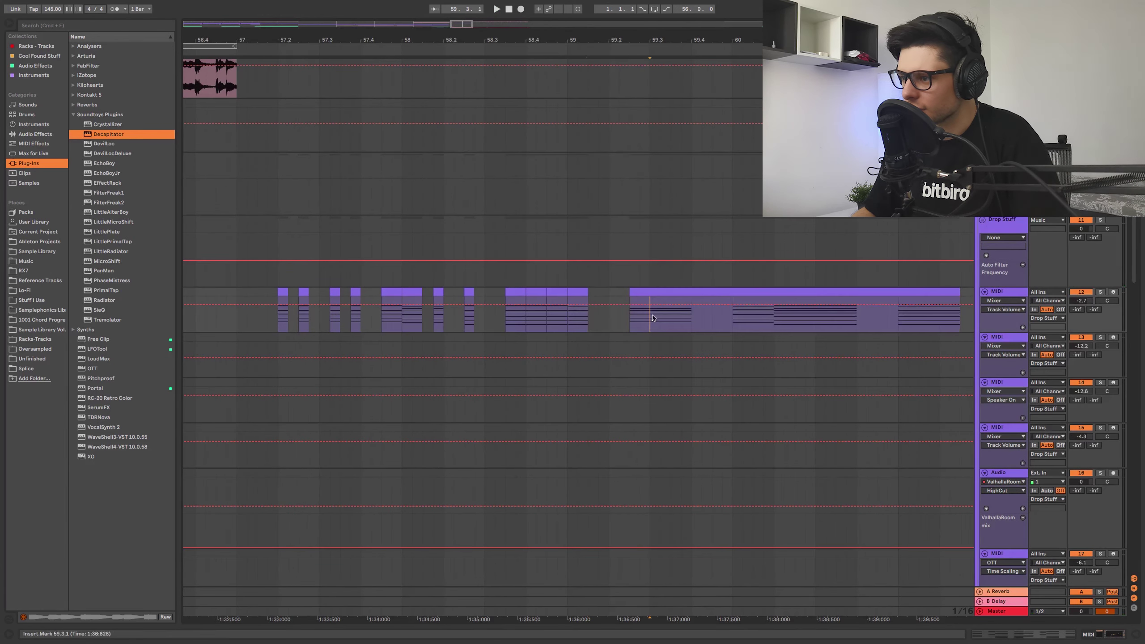
pyautogui.click(939, 292)
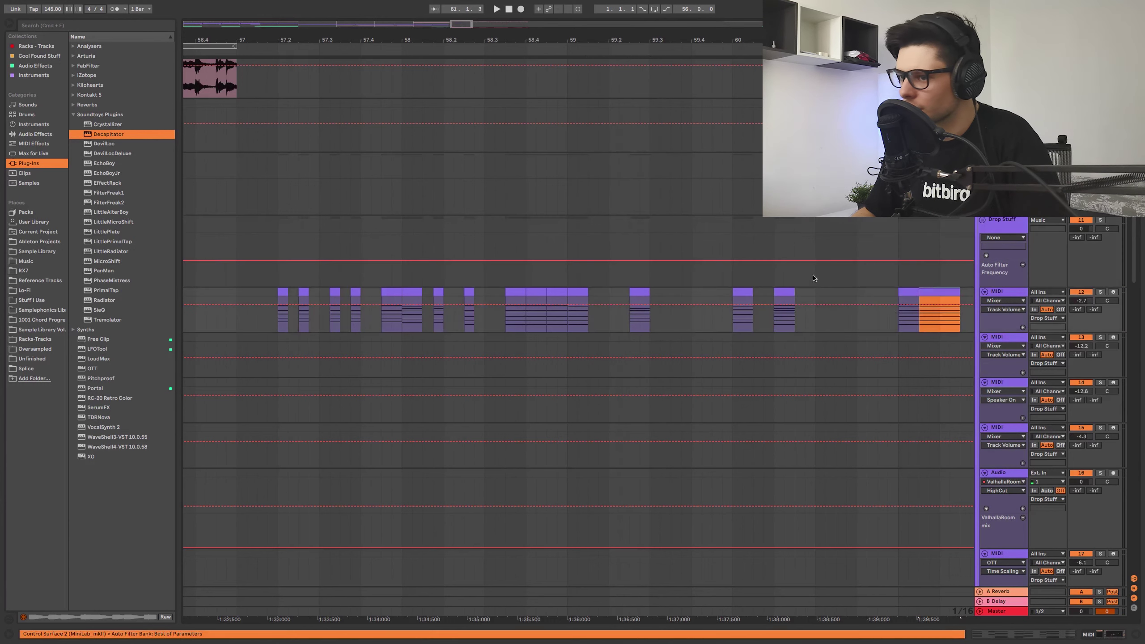
pyautogui.hscroll(2, 585, 271)
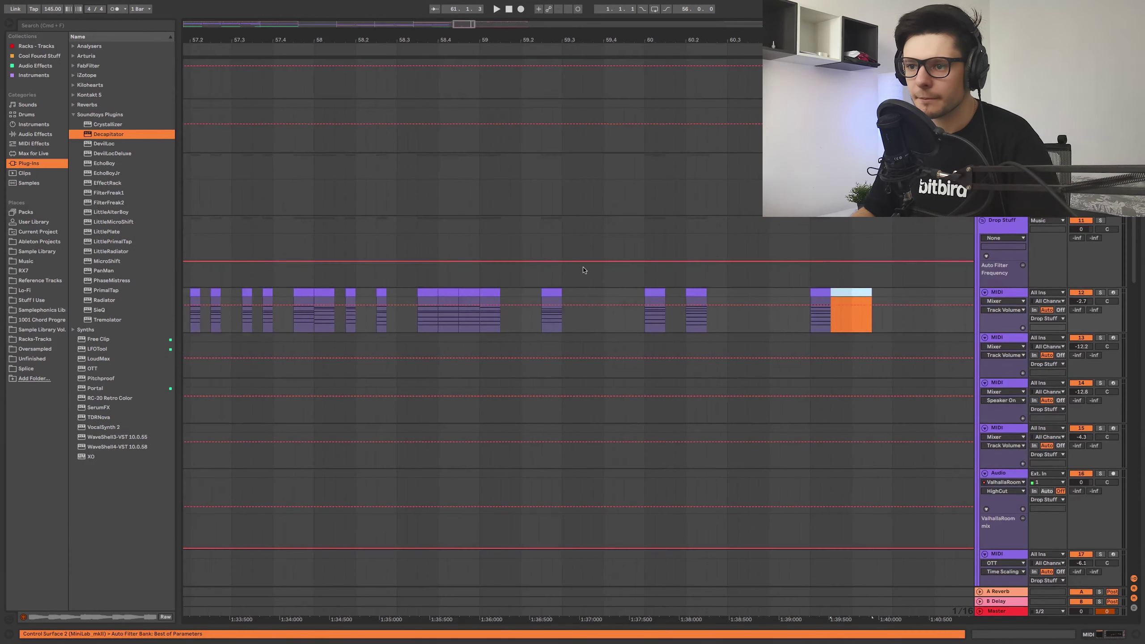
# Step: Play back the chopped chord rhythm from just before bar 57 through its later slices
pyautogui.hscroll(-5, 334, 276)
pyautogui.click(318, 296)
pyautogui.press('space')
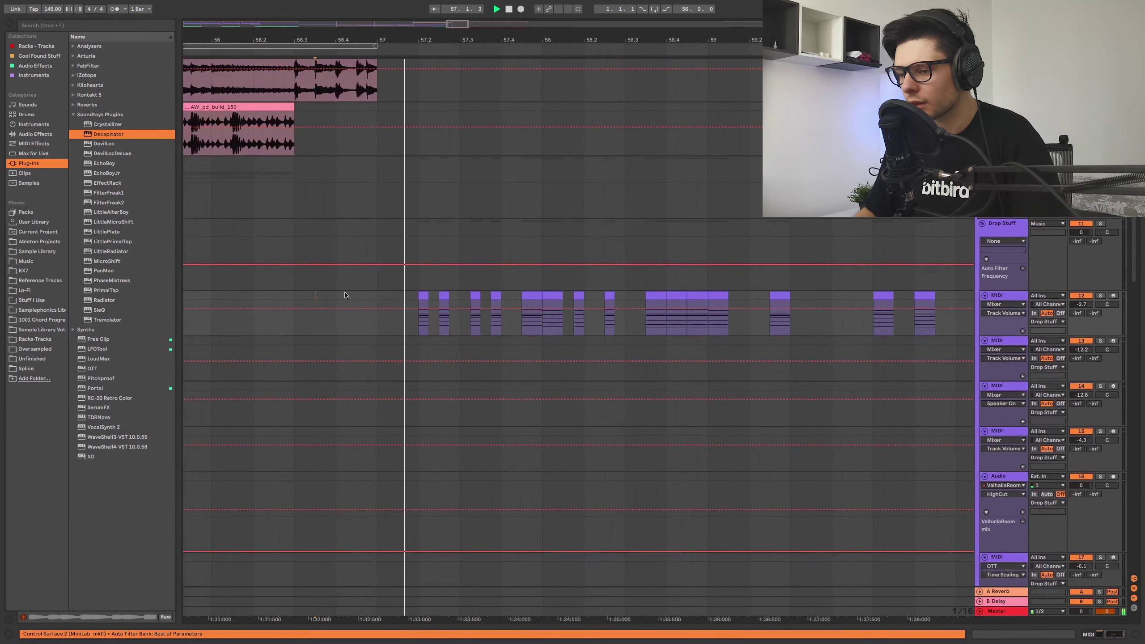
pyautogui.hscroll(1, 437, 296)
pyautogui.moveTo(444, 294); pyautogui.dragTo(427, 304)
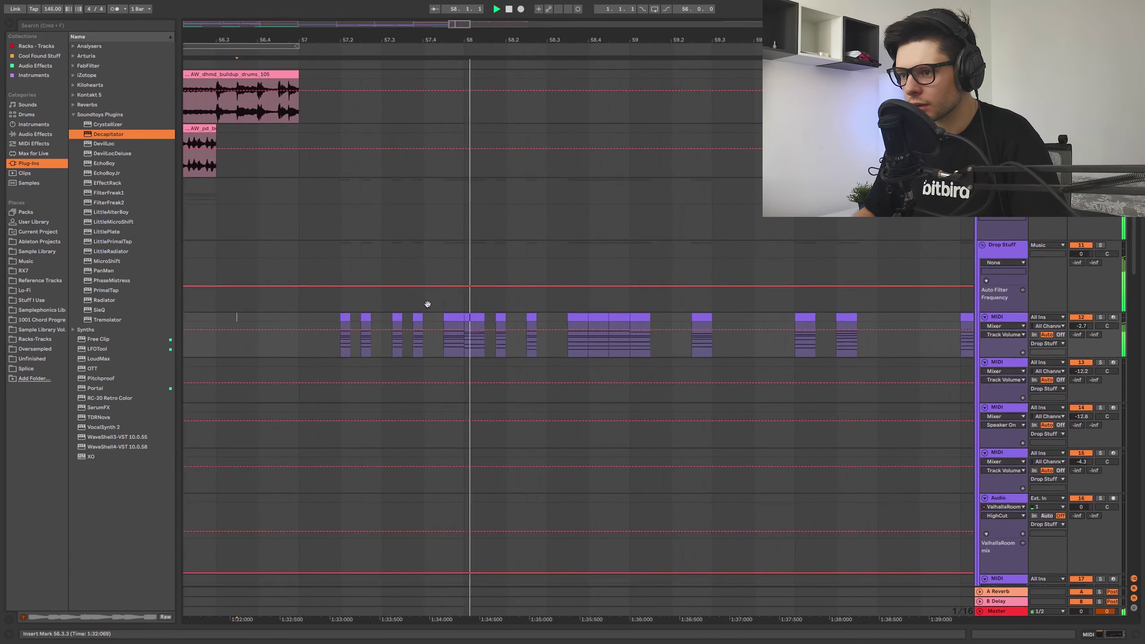
pyautogui.click(498, 304)
pyautogui.moveTo(650, 305)
pyautogui.mouseDown()
pyautogui.moveTo(622, 301)
pyautogui.moveTo(614, 315)
pyautogui.moveTo(655, 316)
pyautogui.moveTo(644, 316)
pyautogui.mouseUp()
pyautogui.press('space')
# Step: Rebuild the rhythm from 59.2 with short repeated slices and evenly spaced chords in bar 60, and audition bar 60
pyautogui.click(670, 313)
pyautogui.click(605, 316)
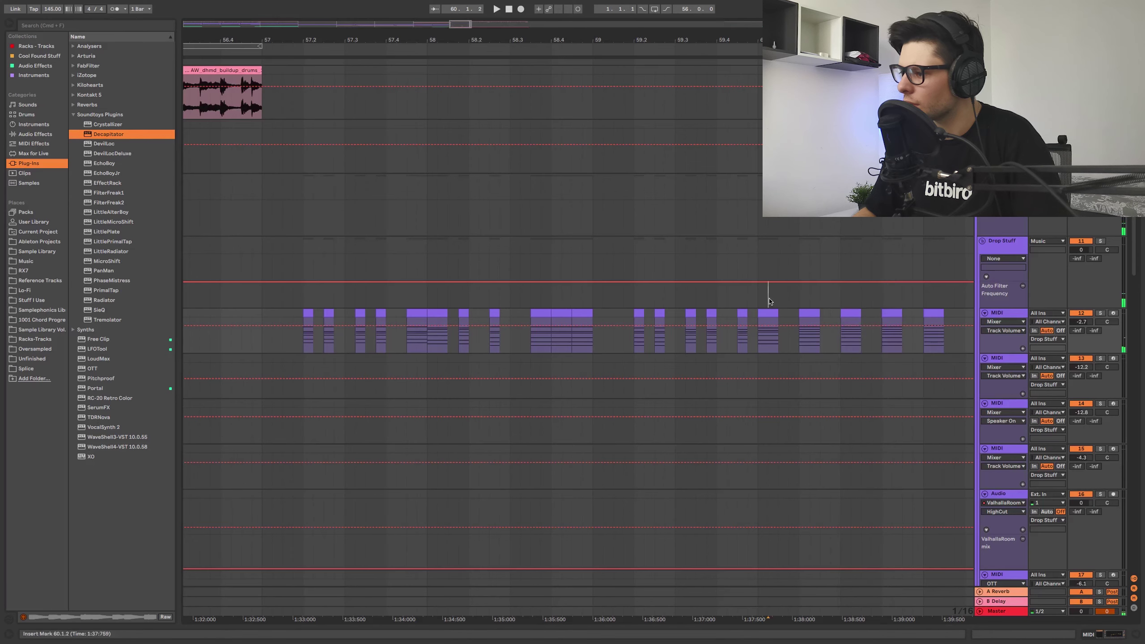
pyautogui.press('space')
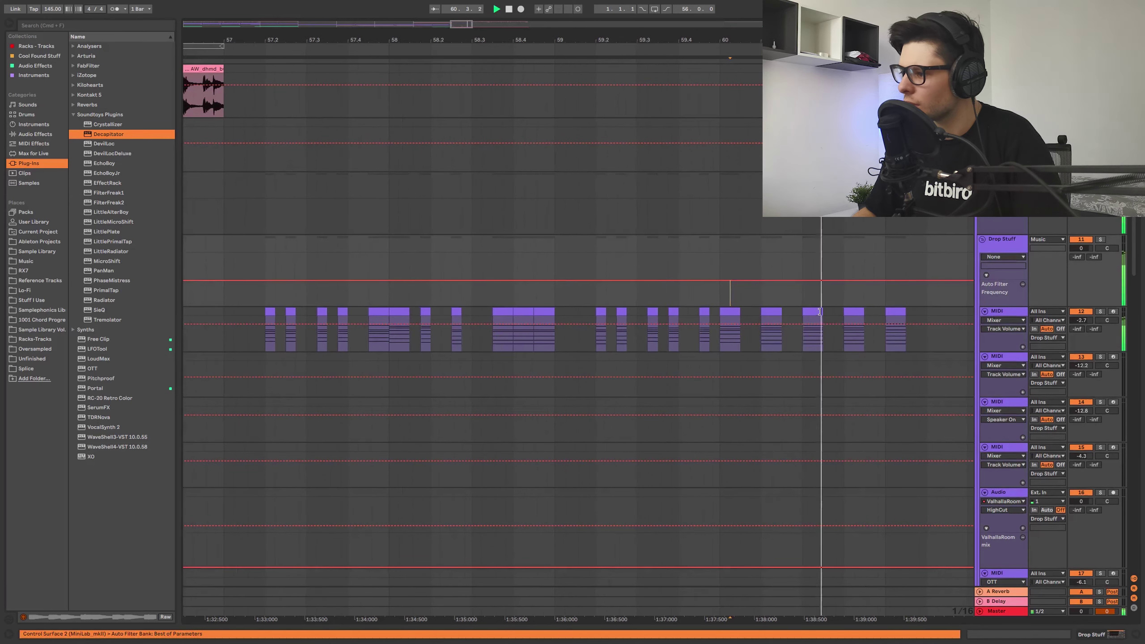
# Step: Consolidate the slices from bar 57 to bar 61 into one clip and copy it to the MIDI track directly below
pyautogui.scroll(-5, 812, 311)
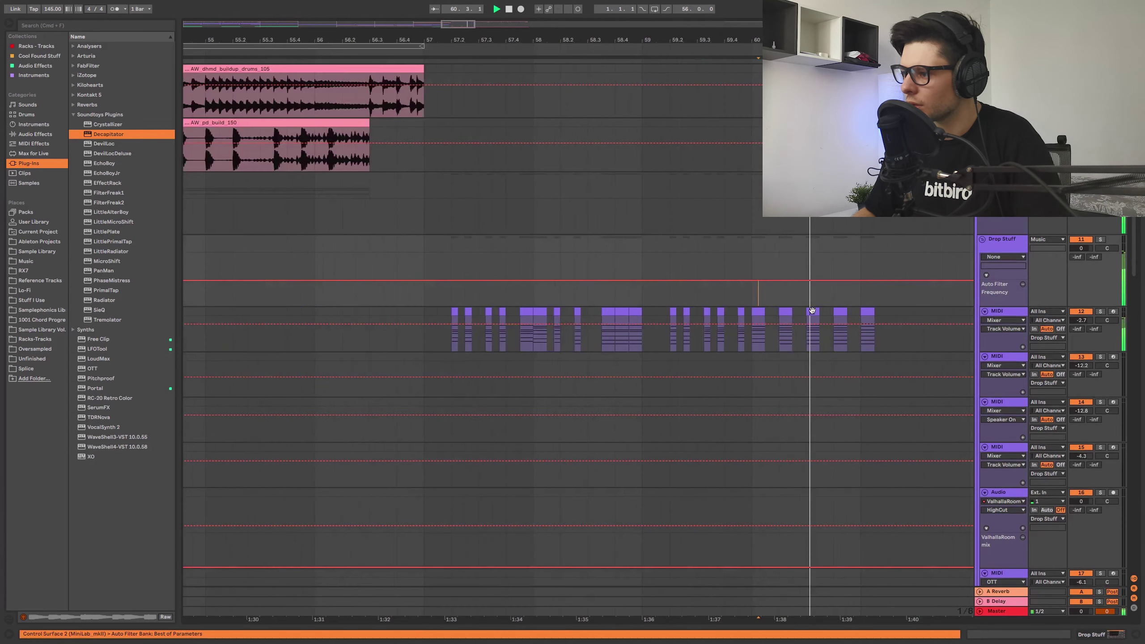
pyautogui.moveTo(812, 311); pyautogui.dragTo(722, 306)
pyautogui.press('space')
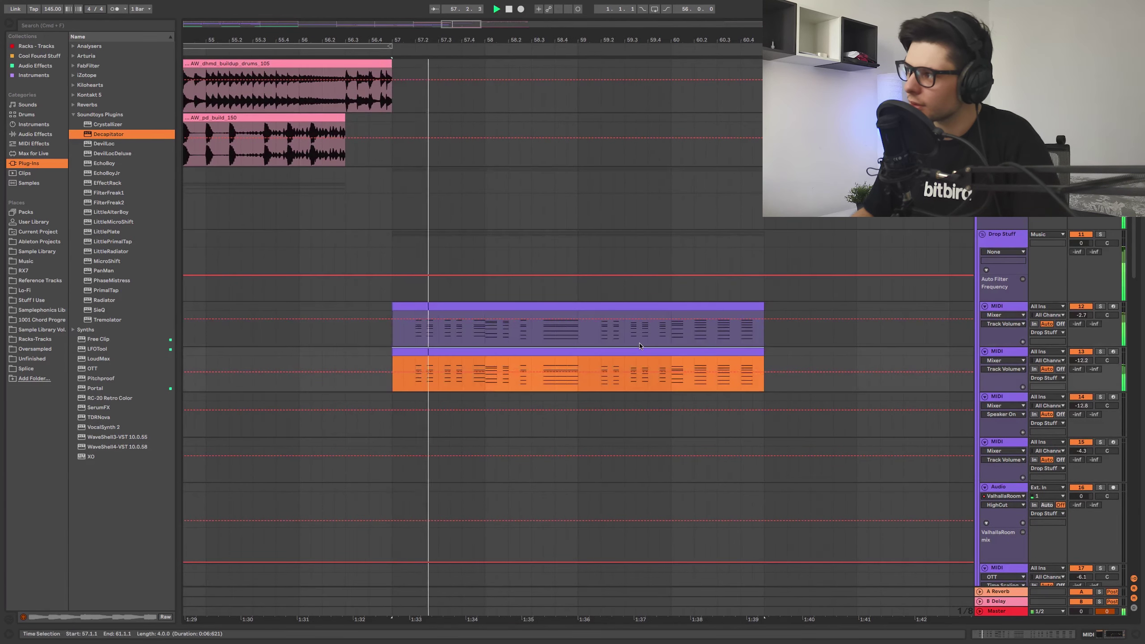
pyautogui.scroll(-2, 644, 345)
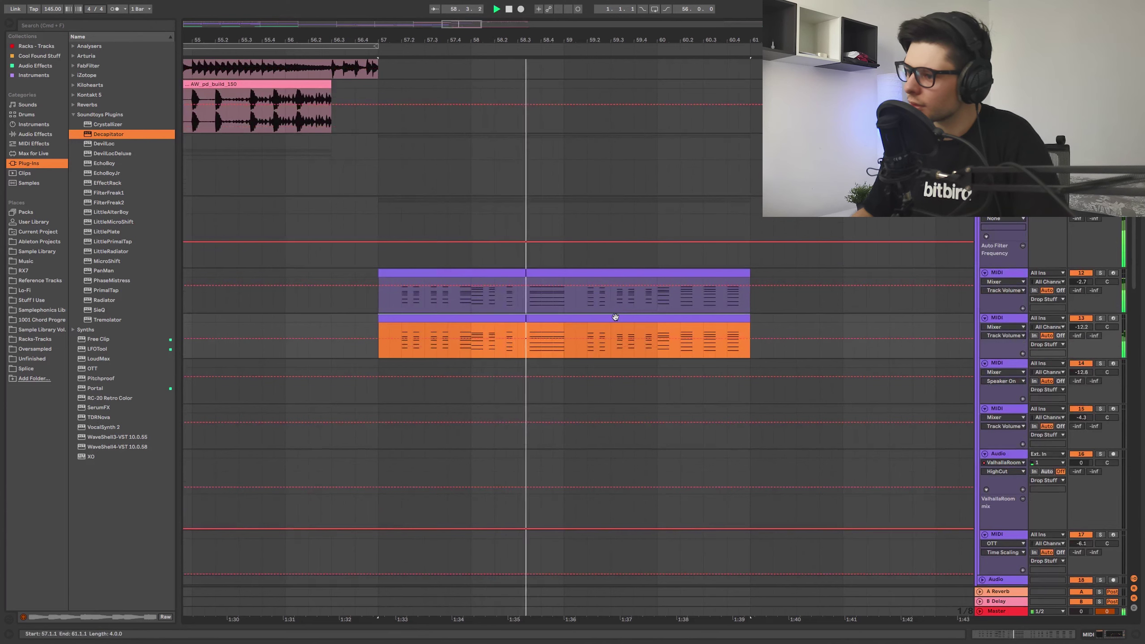
# Step: Copy the consolidated four-bar clip to the third and fourth Drop Stuff MIDI tracks and play it from bar 57
pyautogui.moveTo(614, 317); pyautogui.dragTo(603, 370)
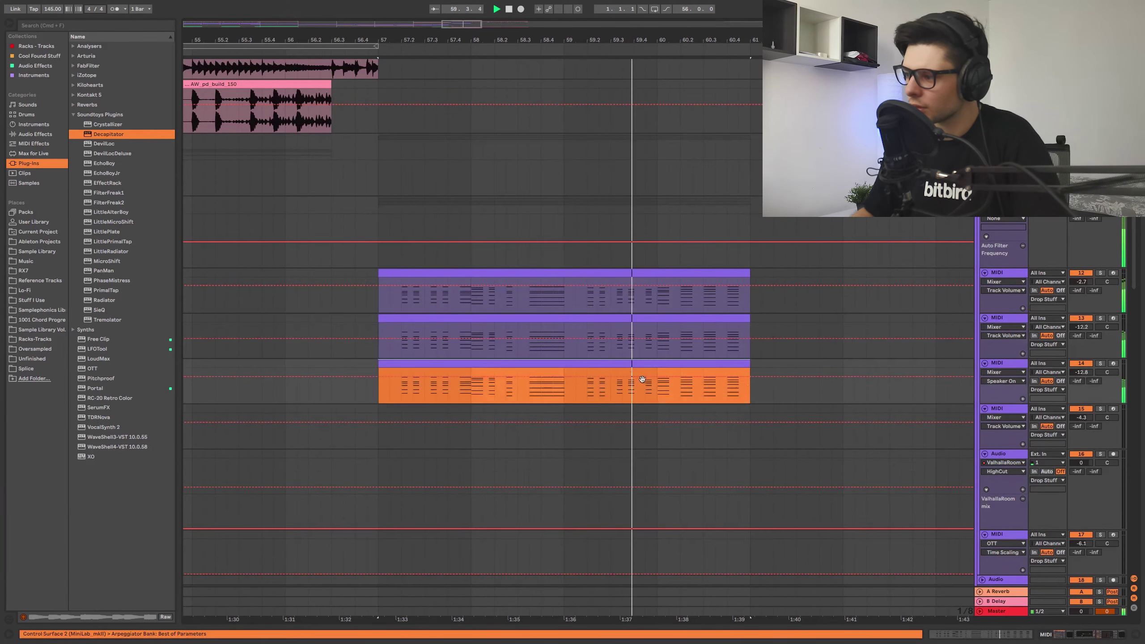
pyautogui.scroll(-3, 621, 300)
pyautogui.moveTo(627, 281); pyautogui.dragTo(628, 324)
pyautogui.press('space')
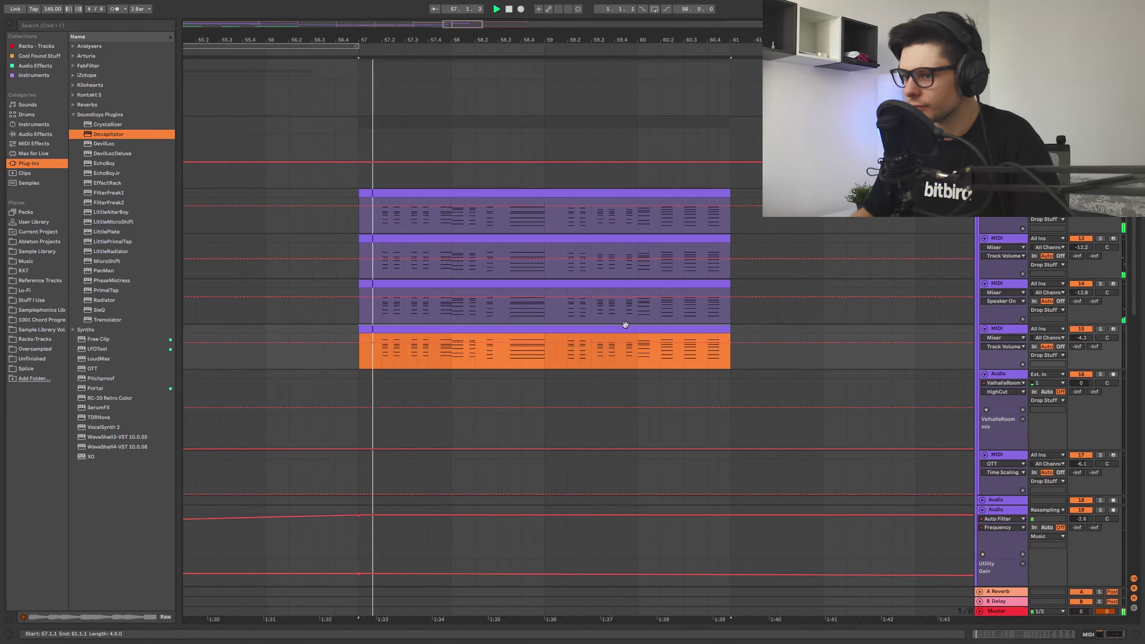
# Step: Solo the fourth Drop Stuff MIDI track, reduce its clip to only the lowest bass notes, and audition it
pyautogui.click(1100, 329)
pyautogui.doubleClick(605, 329)
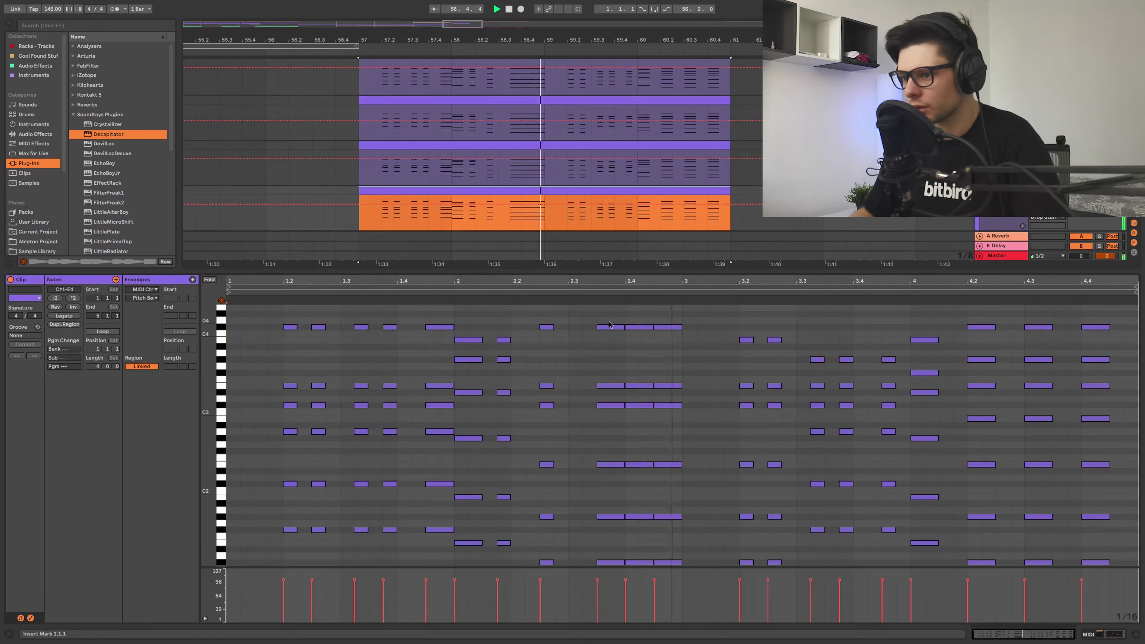
pyautogui.moveTo(432, 269); pyautogui.dragTo(428, 59)
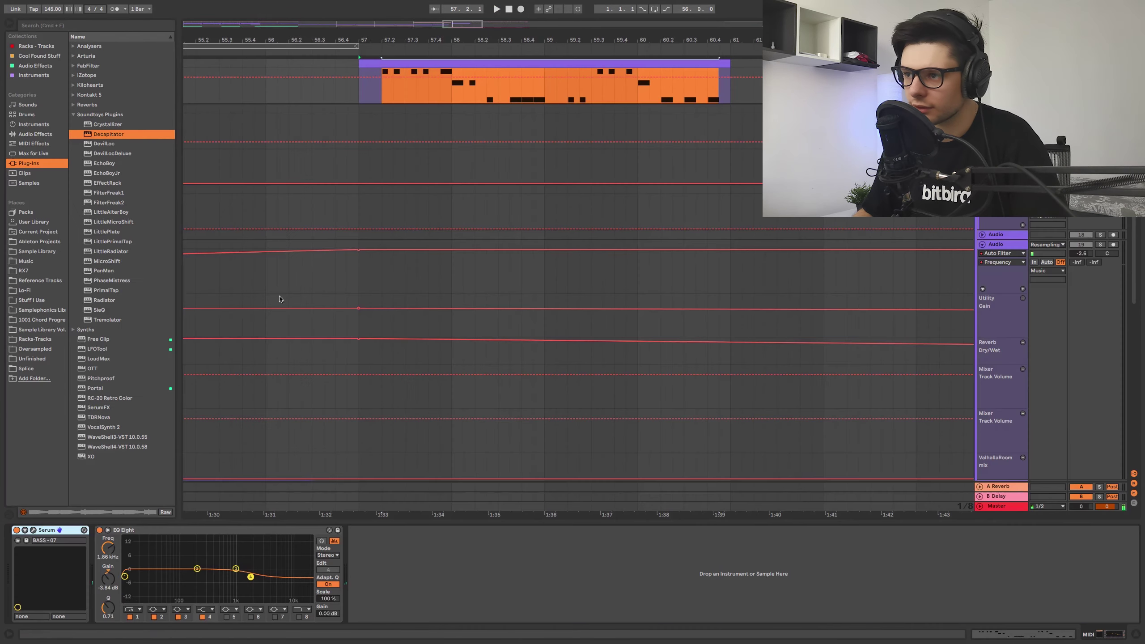
pyautogui.scroll(5, 464, 225)
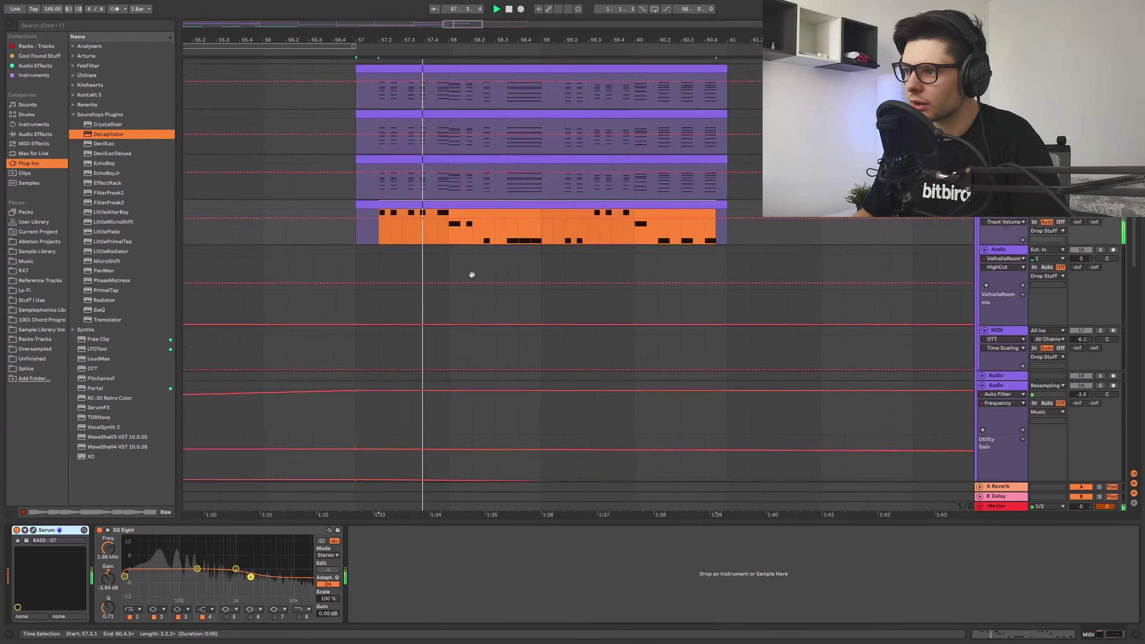
pyautogui.scroll(-3, 624, 215)
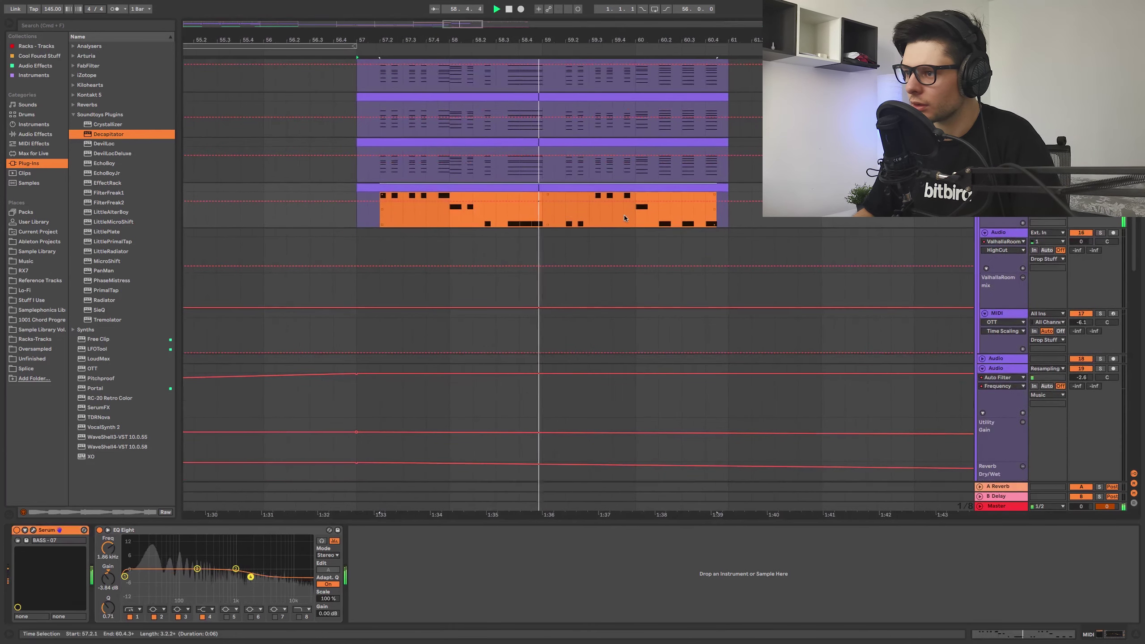
pyautogui.click(630, 235)
# Step: Copy the chord clip to the LEAD - 04 MIDI track at bar 57, keep only its highest notes, and play it
pyautogui.scroll(2, 624, 244)
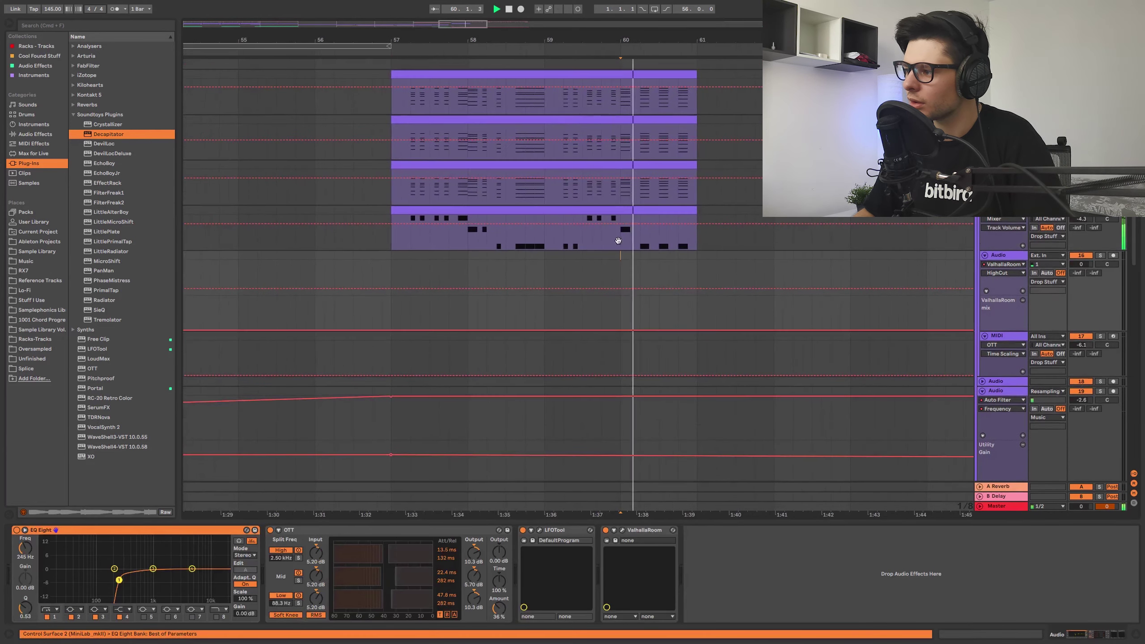
pyautogui.scroll(2, 626, 246)
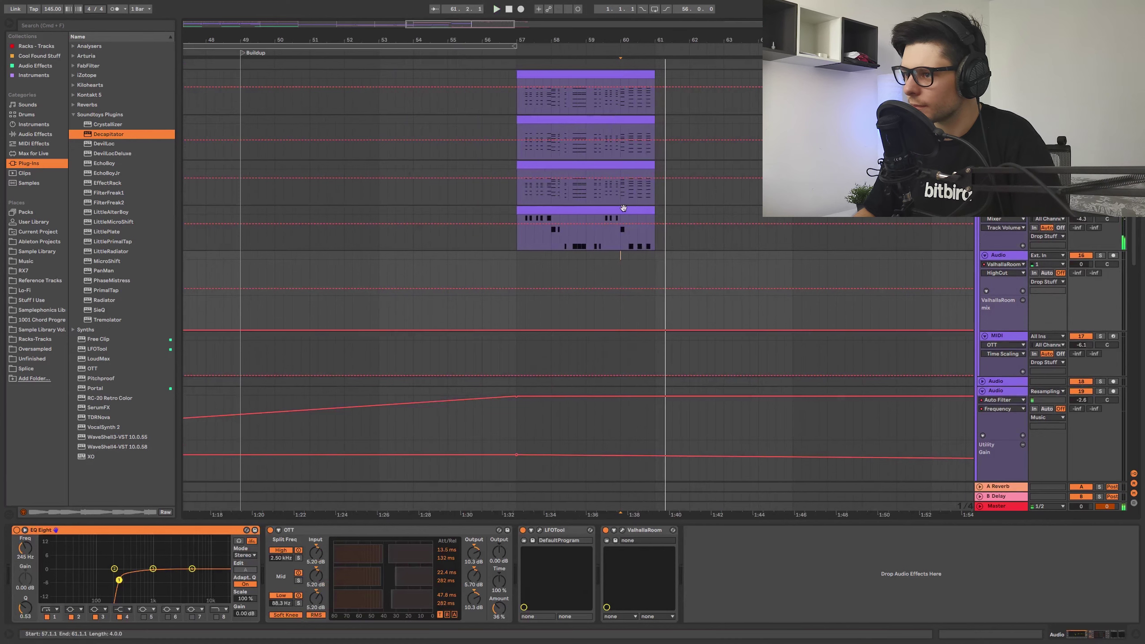
pyautogui.doubleClick(624, 163)
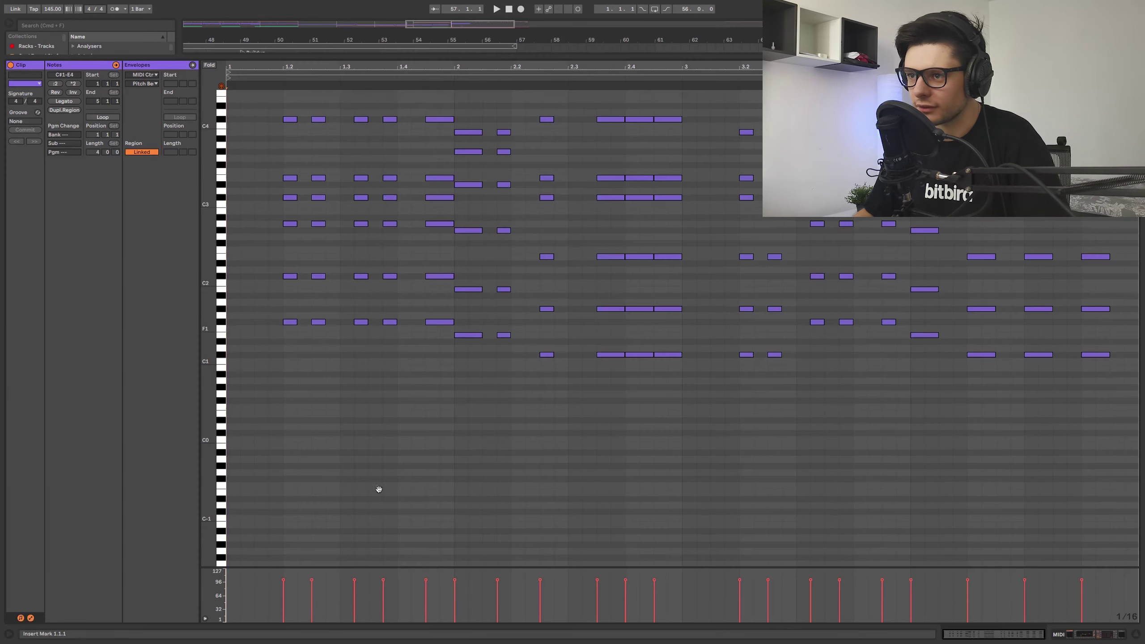
pyautogui.moveTo(272, 564); pyautogui.dragTo(1135, 307)
pyautogui.press('Delete')
pyautogui.press('space')
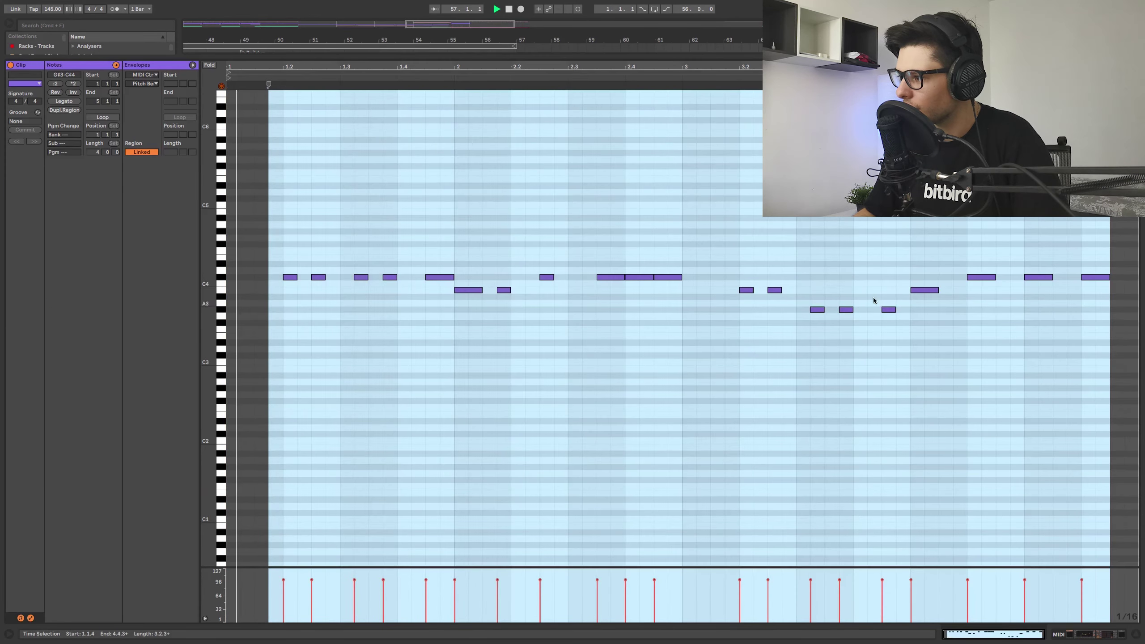
pyautogui.click(582, 277)
pyautogui.hotkey('shift', 'Tab')
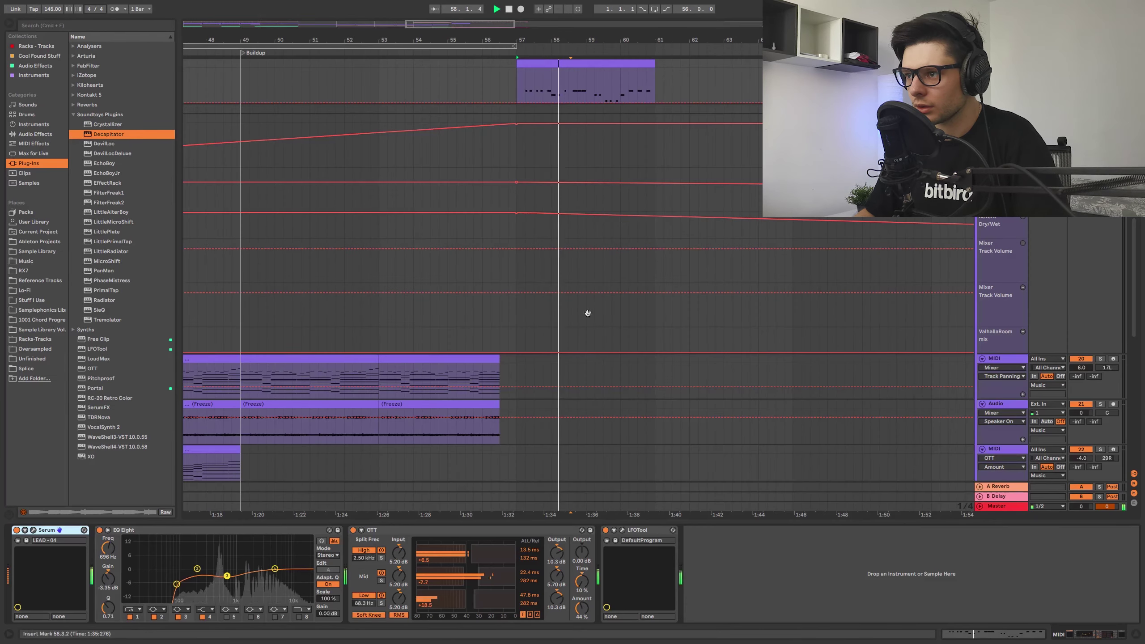
# Step: Duplicate the bar 57 and 59 clips on the Decapitator bass audio track so the four-bar pattern repeats from bar 61
pyautogui.scroll(4, 585, 312)
pyautogui.scroll(-3, 582, 338)
pyautogui.moveTo(591, 303); pyautogui.dragTo(588, 233)
pyautogui.moveTo(628, 336); pyautogui.dragTo(621, 133)
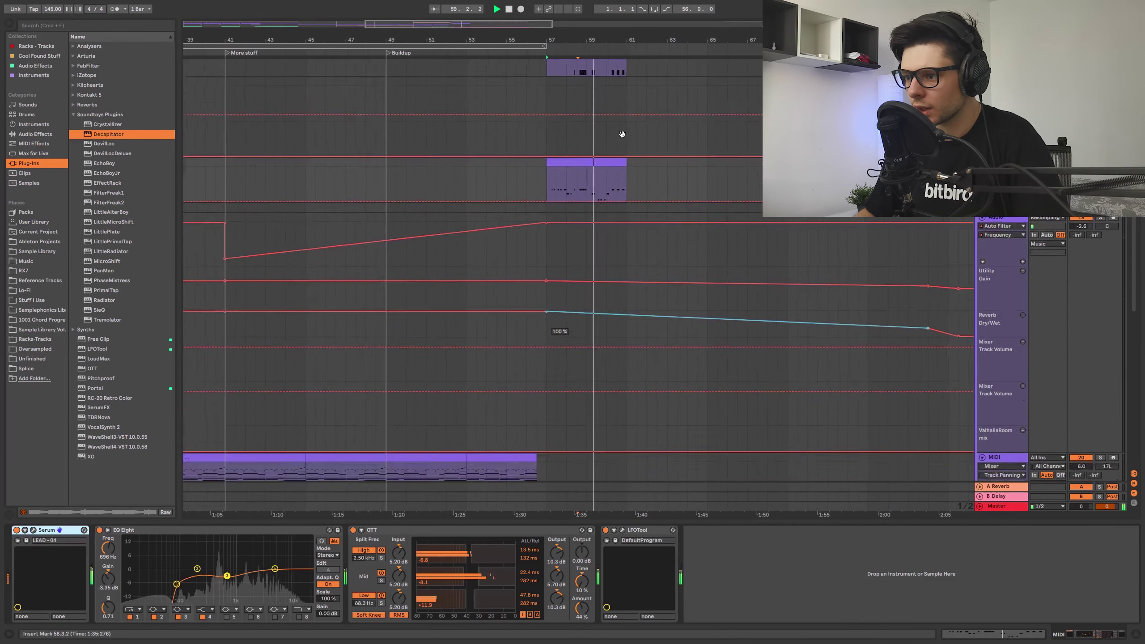
pyautogui.moveTo(644, 455); pyautogui.dragTo(620, 199)
pyautogui.moveTo(614, 334); pyautogui.dragTo(624, 216)
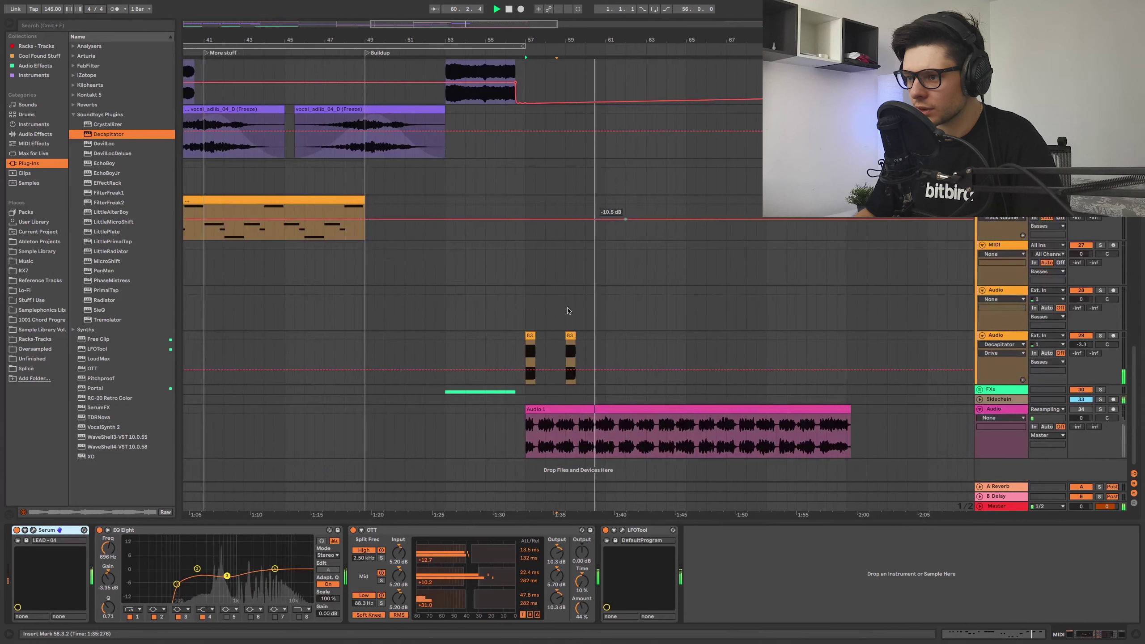
pyautogui.click(530, 336)
pyautogui.keyDown('shift'); pyautogui.click(606, 342); pyautogui.keyUp('shift')
pyautogui.press('super+d')
# Step: Play the new drop from bar 55 and duplicate the Drop Stuff clips in bars 57 to 61 to bar 61
pyautogui.moveTo(603, 136); pyautogui.dragTo(581, 368)
pyautogui.moveTo(580, 158); pyautogui.dragTo(594, 415)
pyautogui.moveTo(590, 289); pyautogui.dragTo(568, 502)
pyautogui.click(449, 213)
pyautogui.press('space')
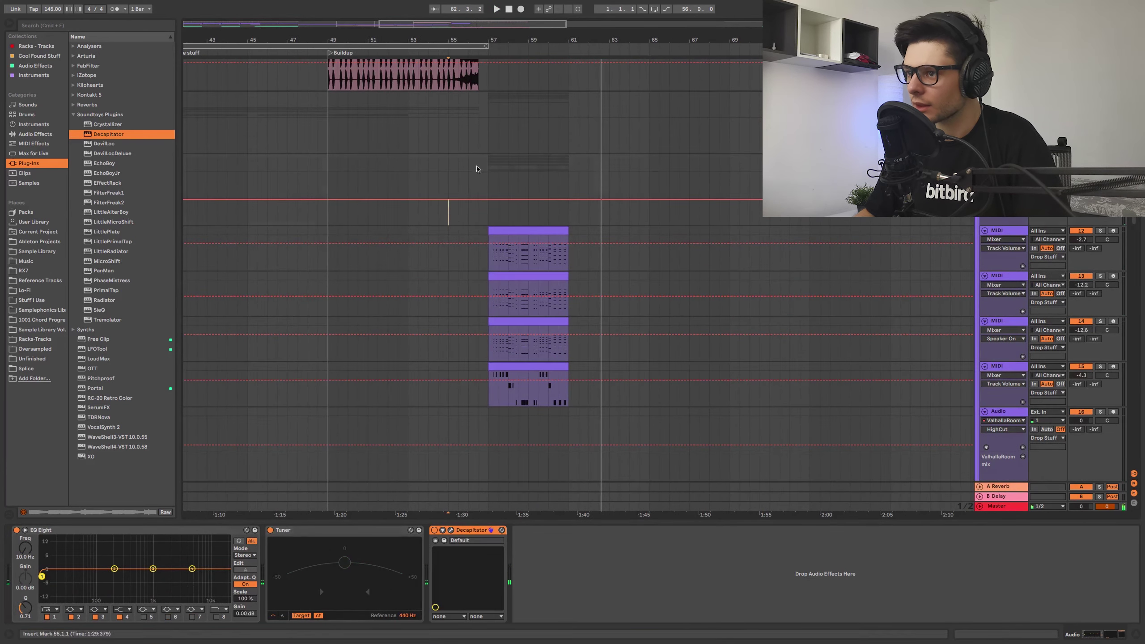
pyautogui.press('space')
pyautogui.click(491, 163)
pyautogui.moveTo(518, 162); pyautogui.dragTo(568, 163)
pyautogui.moveTo(593, 208); pyautogui.dragTo(587, 356)
pyautogui.press('super+d')
pyautogui.moveTo(565, 199)
pyautogui.mouseDown()
pyautogui.moveTo(630, 202)
pyautogui.moveTo(566, 190)
pyautogui.moveTo(583, 178)
pyautogui.moveTo(569, 193)
pyautogui.mouseUp()
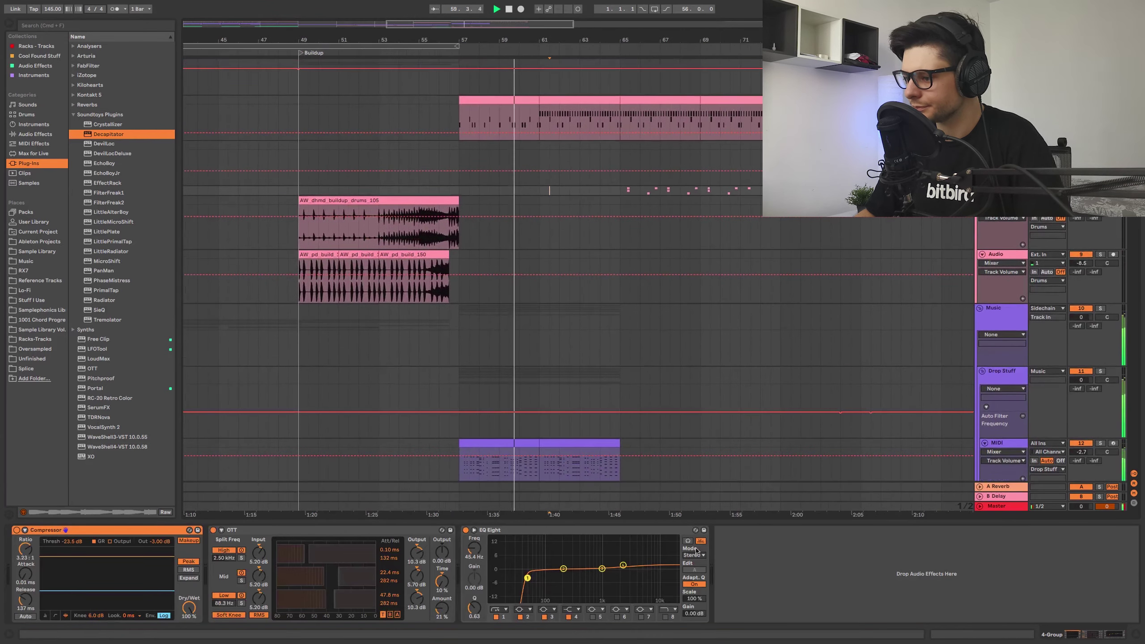
# Step: Duplicate the Music group's eight bars of clips from bars 57 to 65 to bar 65
pyautogui.click(763, 523)
pyautogui.moveTo(576, 333); pyautogui.dragTo(562, 342)
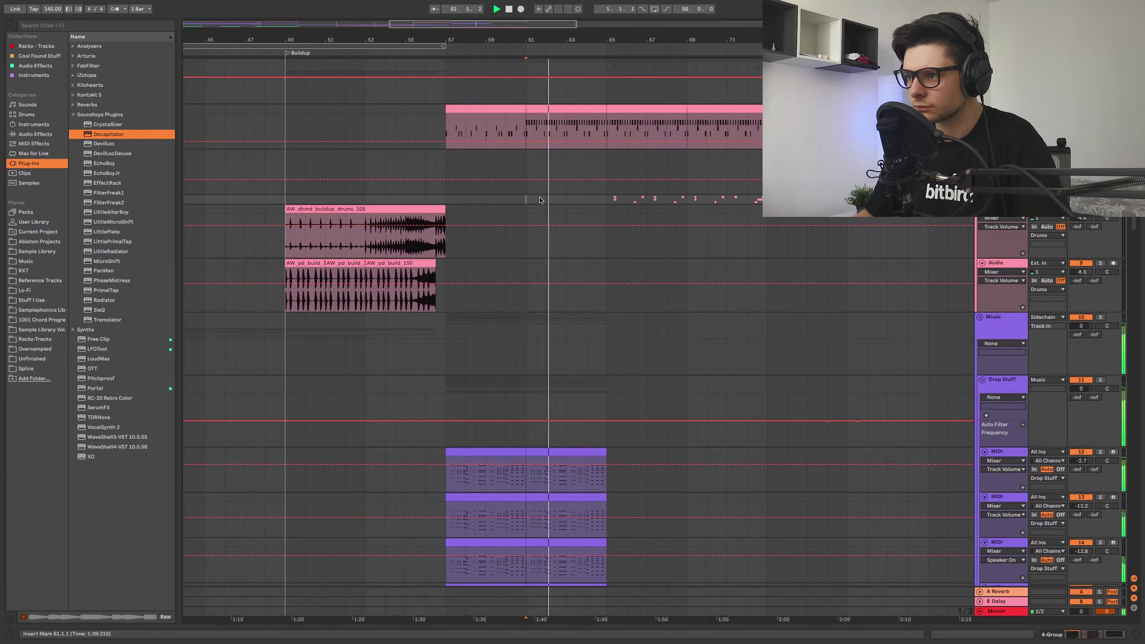
pyautogui.hscroll(3, 598, 200)
pyautogui.scroll(-3, 527, 205)
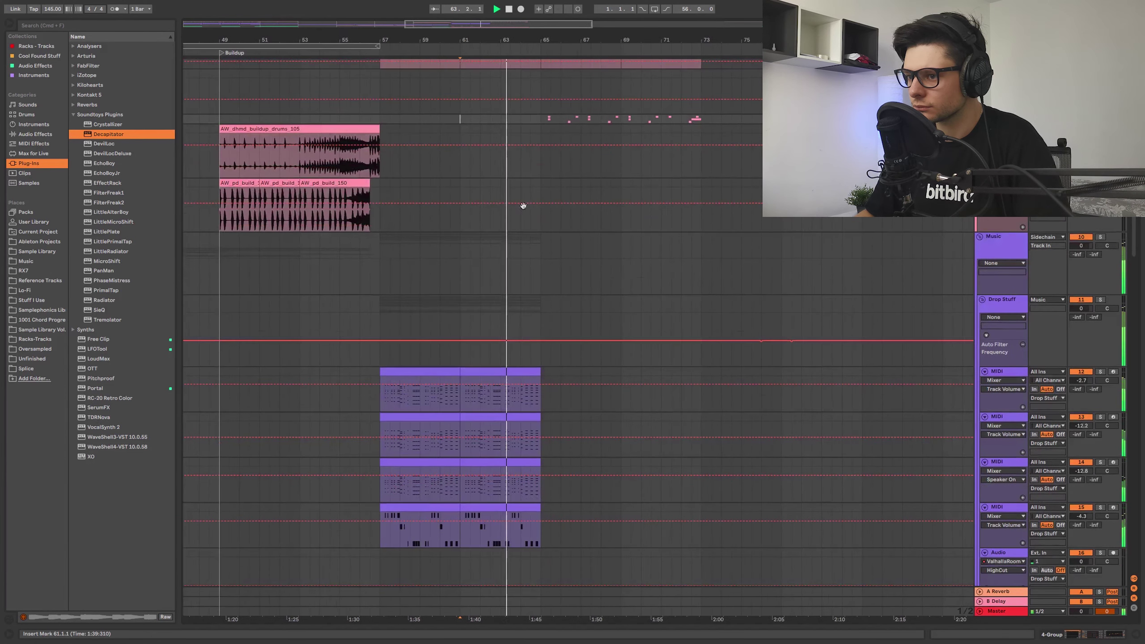
pyautogui.moveTo(396, 238); pyautogui.dragTo(543, 242)
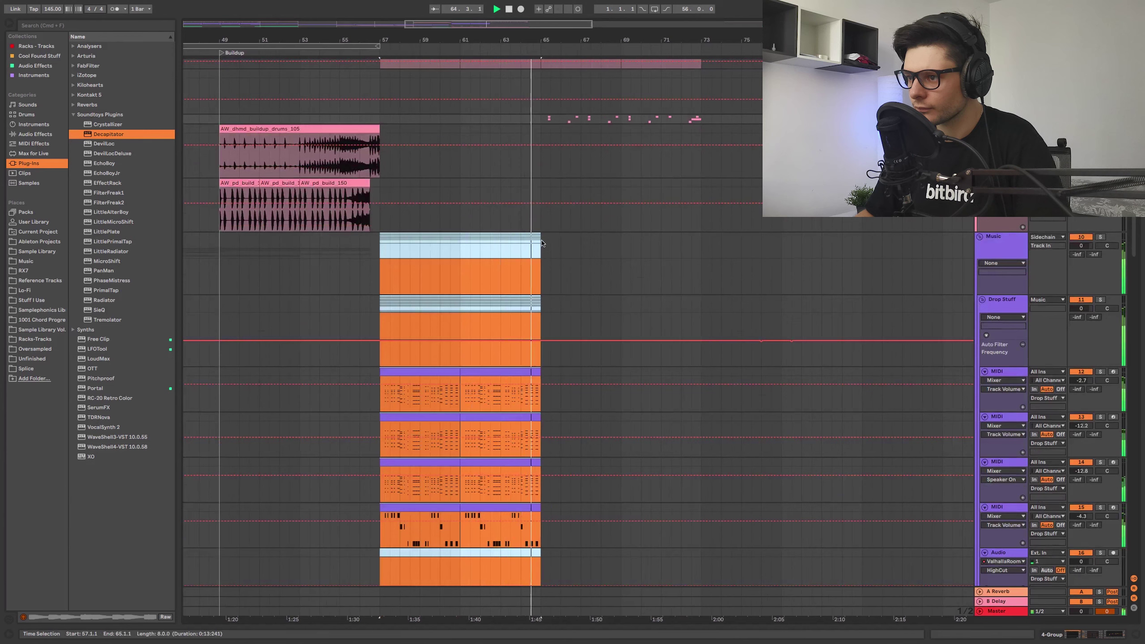
pyautogui.hotkey('ctrl', 'd')
# Step: Duplicate the bass audio clips from bars 57 to 65 so they also fill bars 65 to 73
pyautogui.scroll(-5, 577, 382)
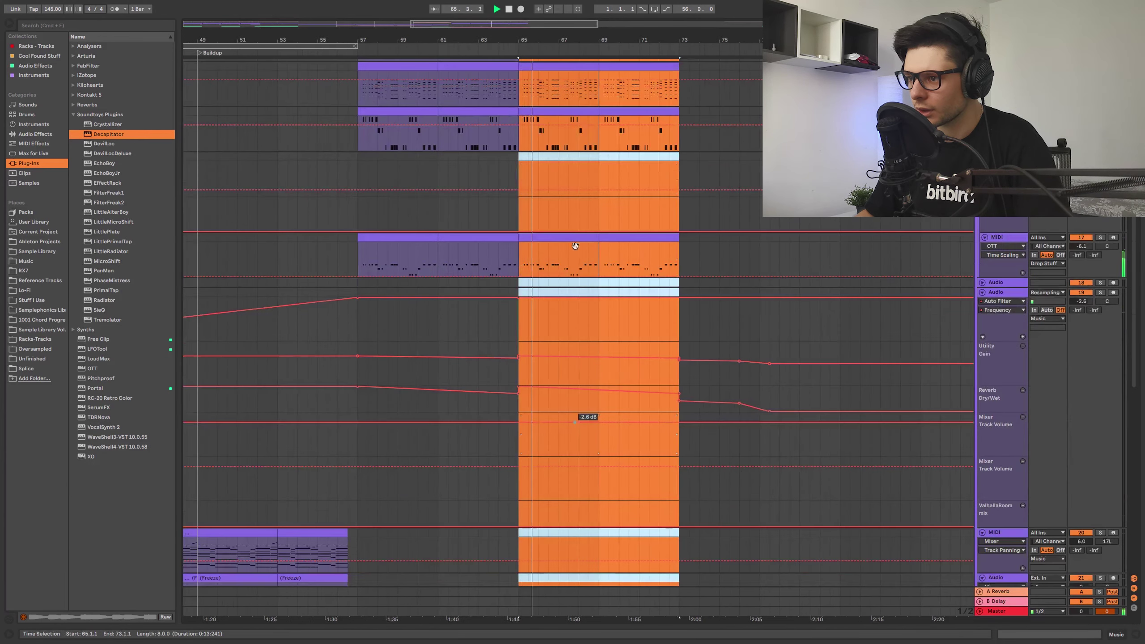
pyautogui.scroll(-10, 579, 360)
pyautogui.moveTo(537, 446); pyautogui.dragTo(404, 449)
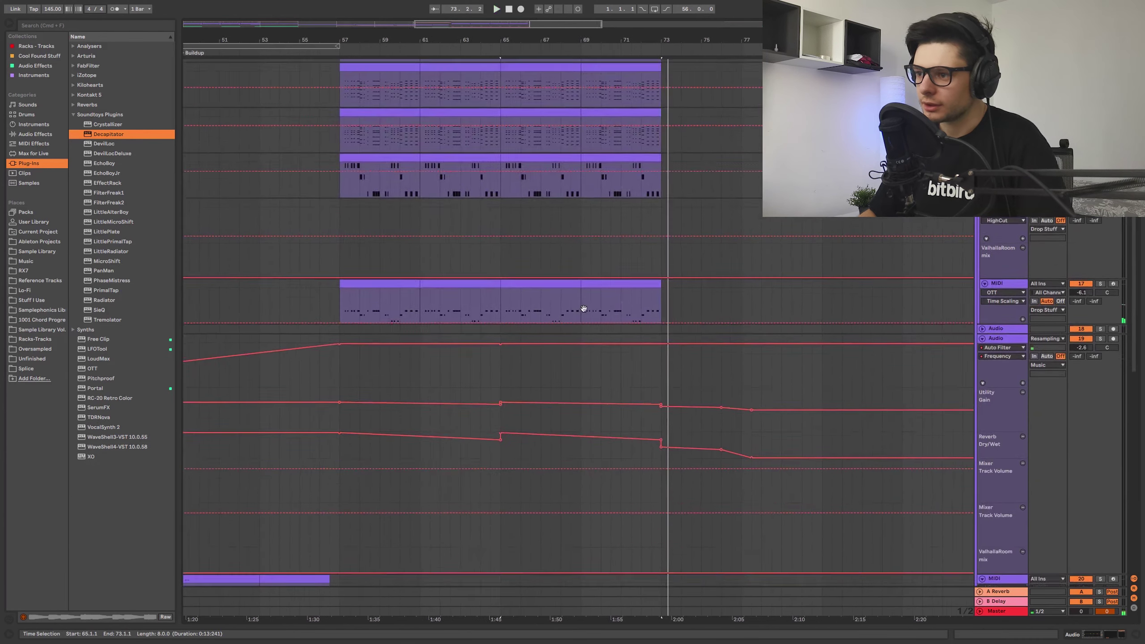
# Step: Audition the drums and duplicate the first four bars of the drum MIDI pattern from bar 57 to bar 61
pyautogui.scroll(3, 583, 315)
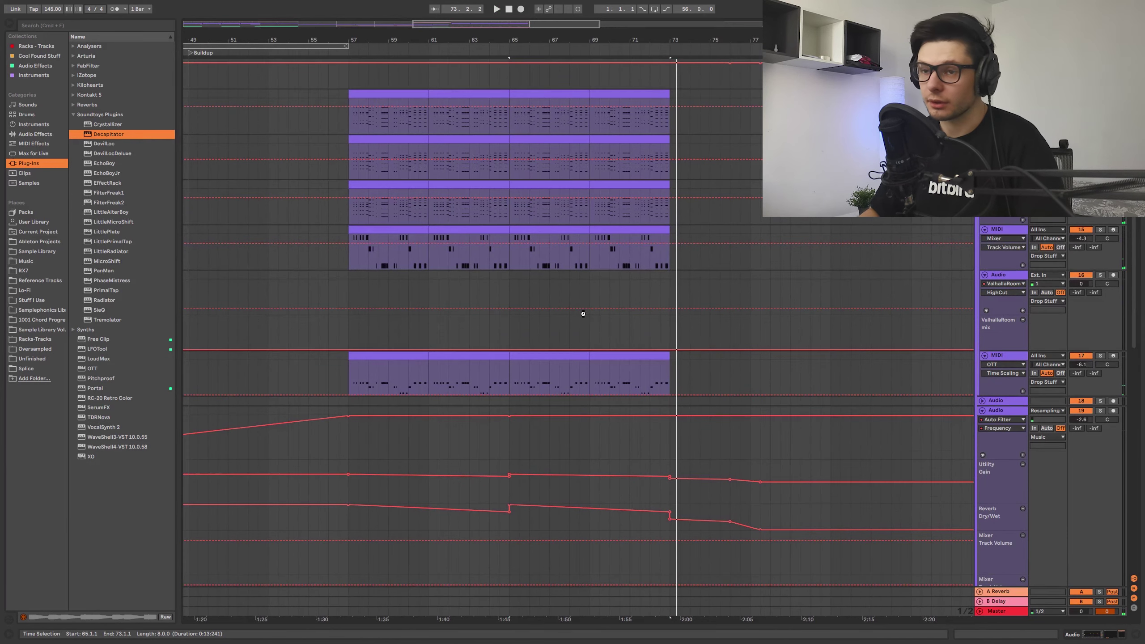
pyautogui.scroll(-5, 674, 207)
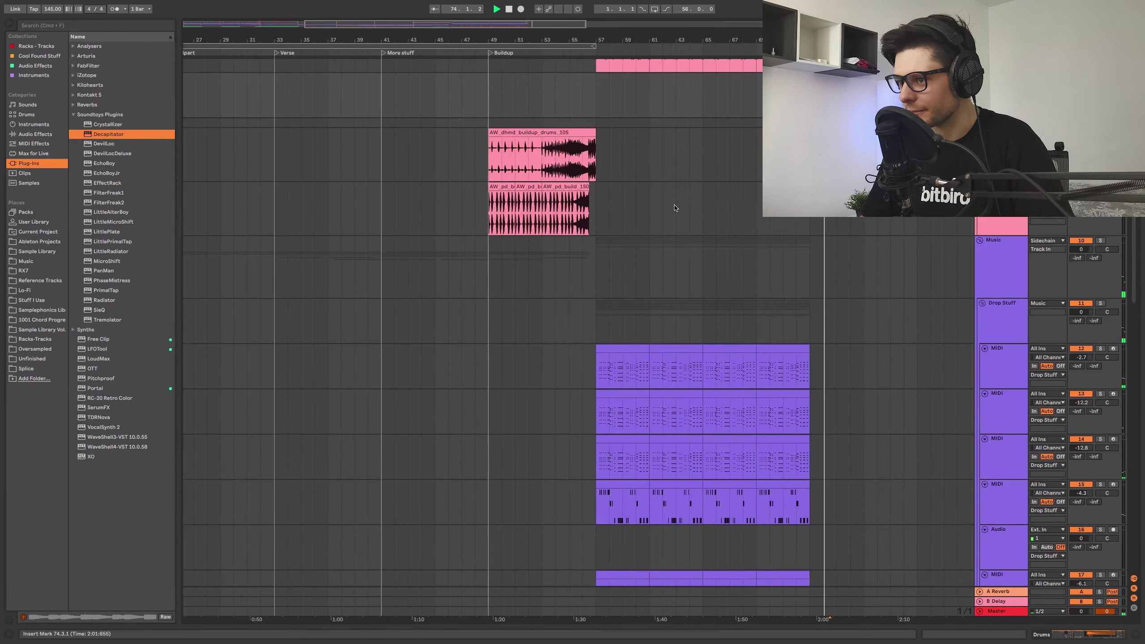
pyautogui.scroll(3, 694, 336)
pyautogui.moveTo(597, 130); pyautogui.dragTo(623, 130)
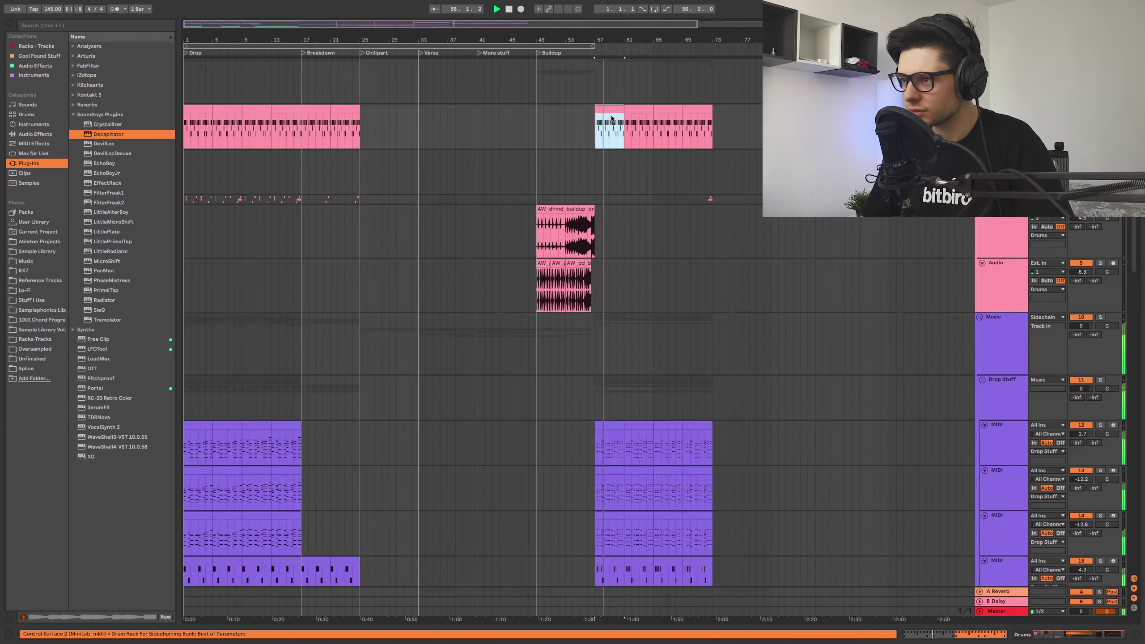
pyautogui.press('space')
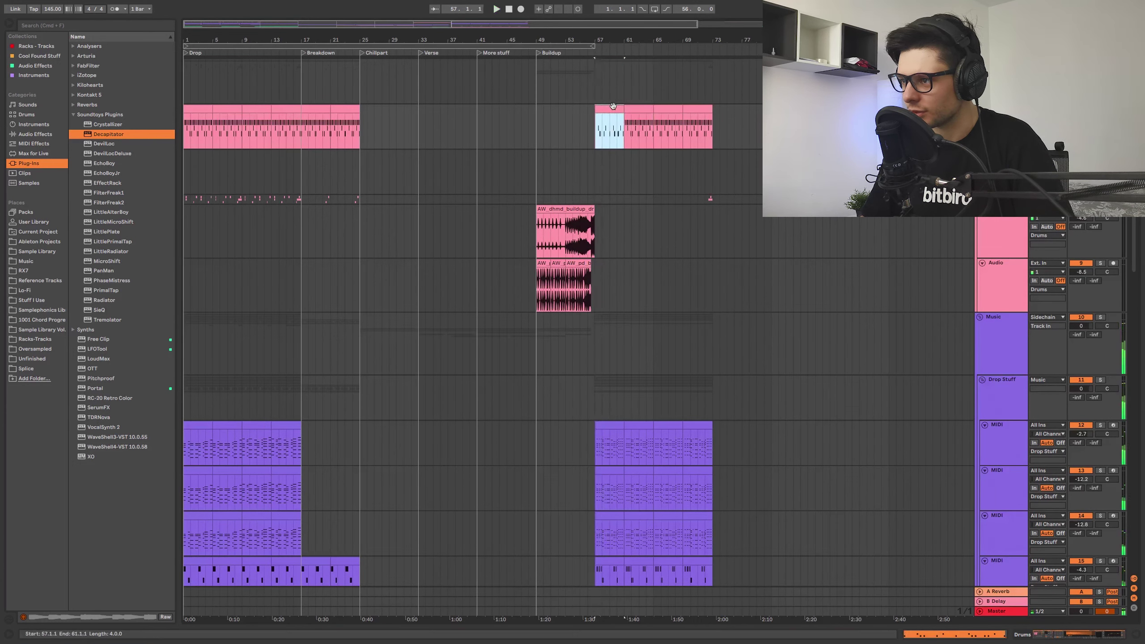
pyautogui.press('super+d')
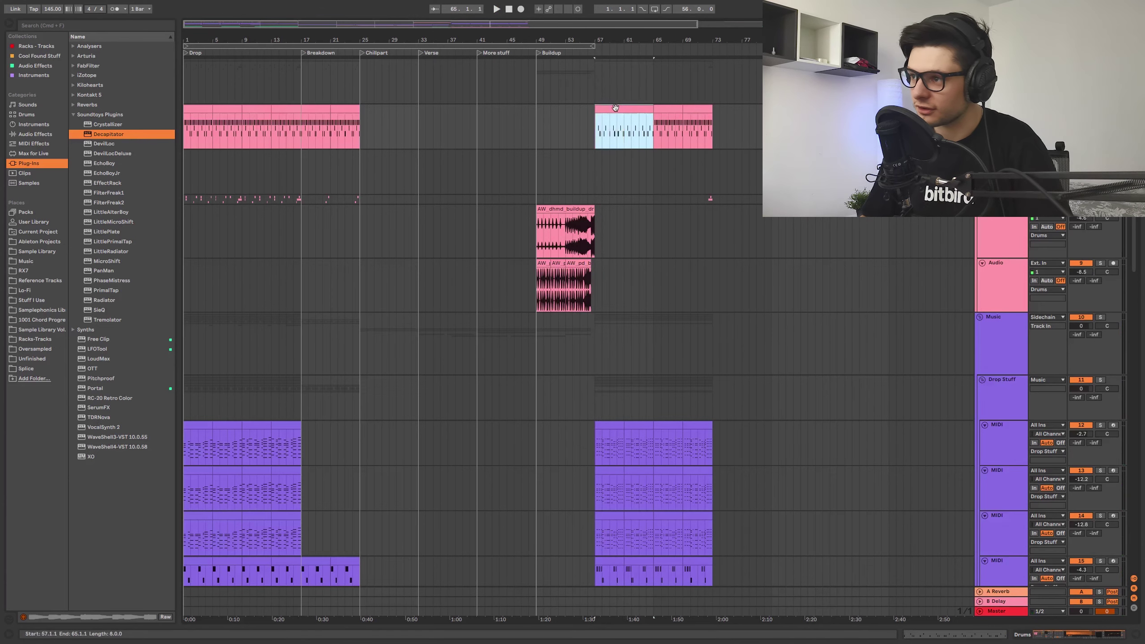
# Step: Copy the FXs group's content from bars 1 to 28 and paste it at bar 57
pyautogui.doubleClick(679, 112)
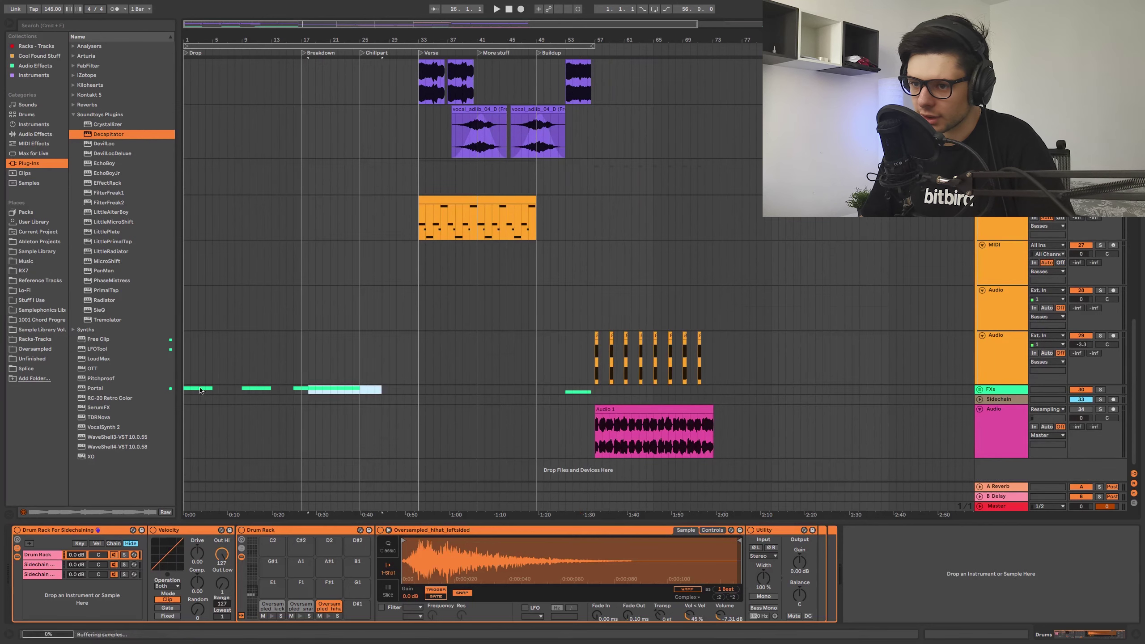
pyautogui.moveTo(200, 390); pyautogui.dragTo(185, 390)
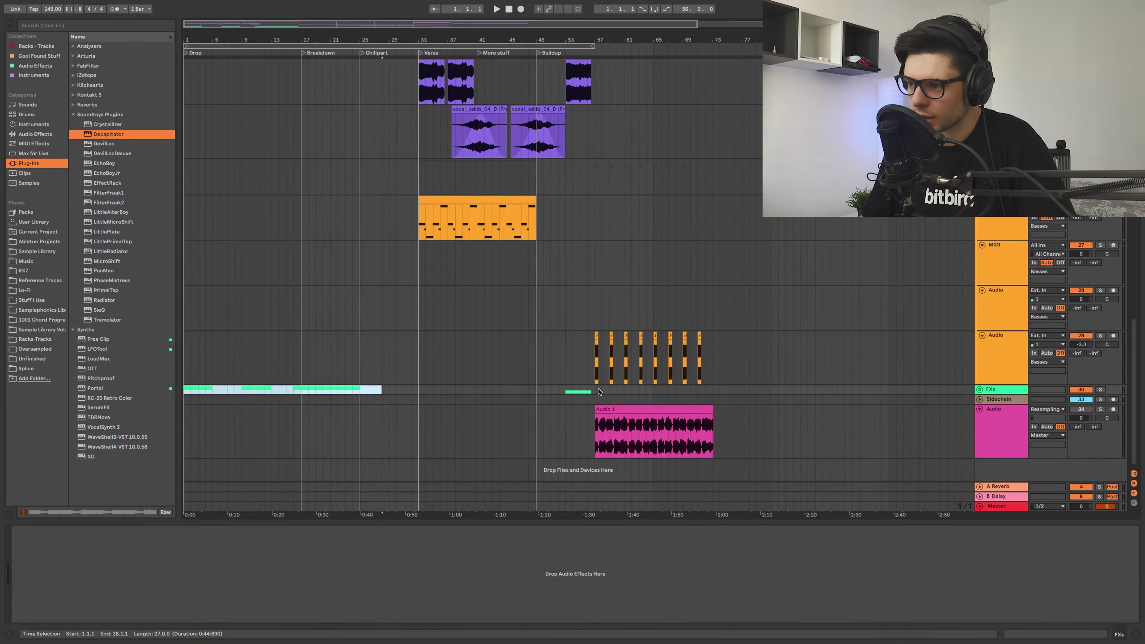
pyautogui.press('super+c')
pyautogui.click(595, 390)
pyautogui.press('super+v')
pyautogui.scroll(5, 590, 360)
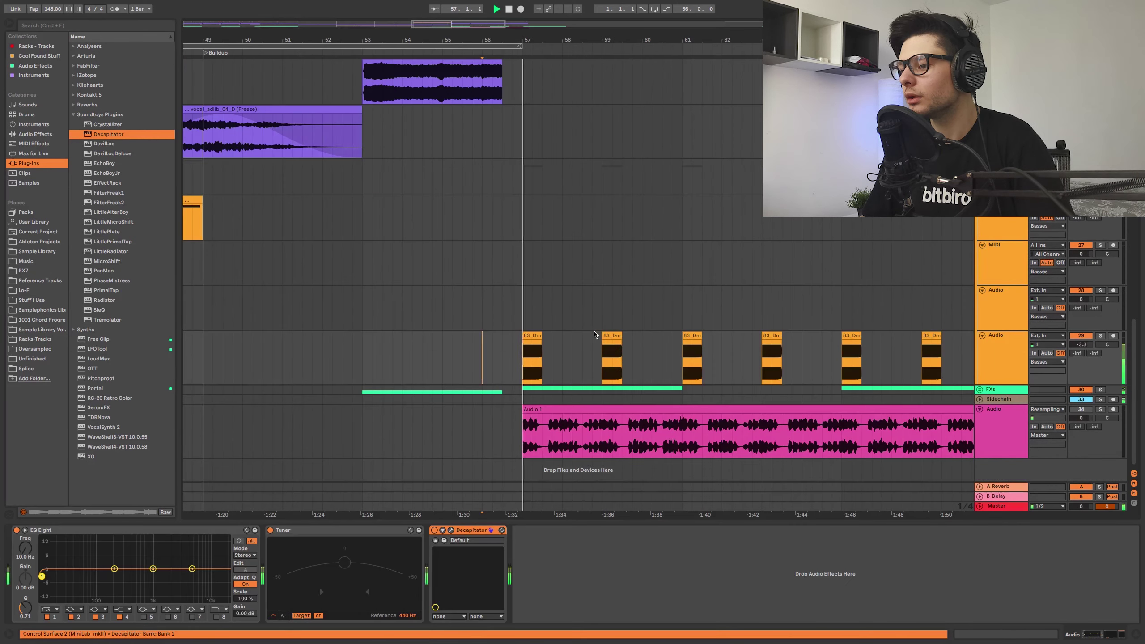
# Step: Cut the pasted FX clips out under the 808 hits from bar 57, playing the transition into the drop to check
pyautogui.press('space')
pyautogui.click(512, 390)
pyautogui.press('space')
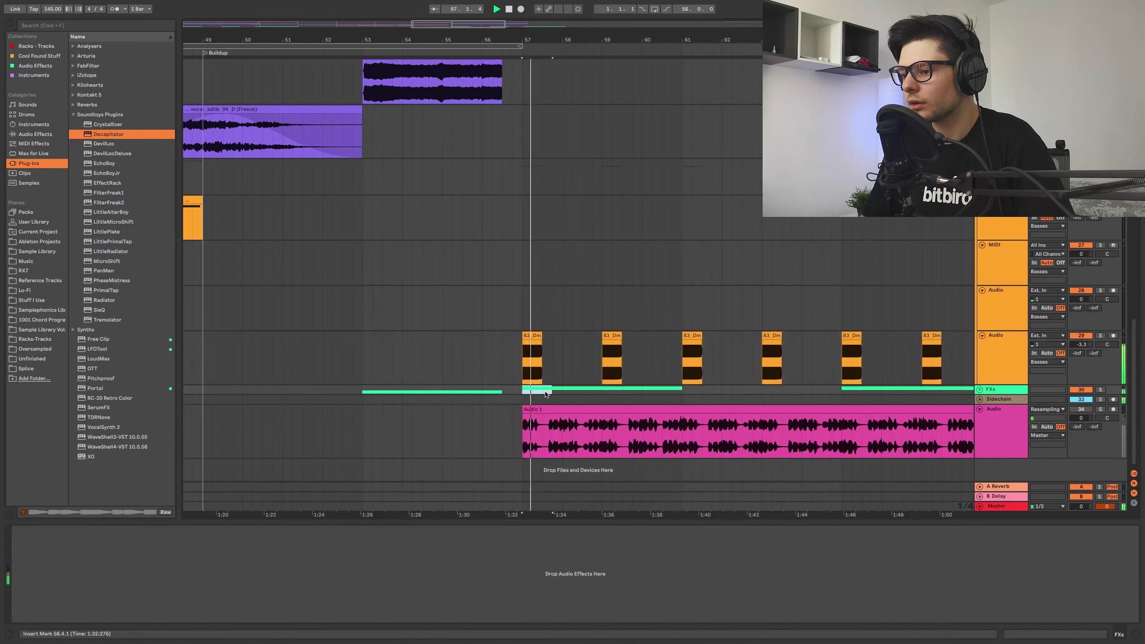
pyautogui.click(517, 360)
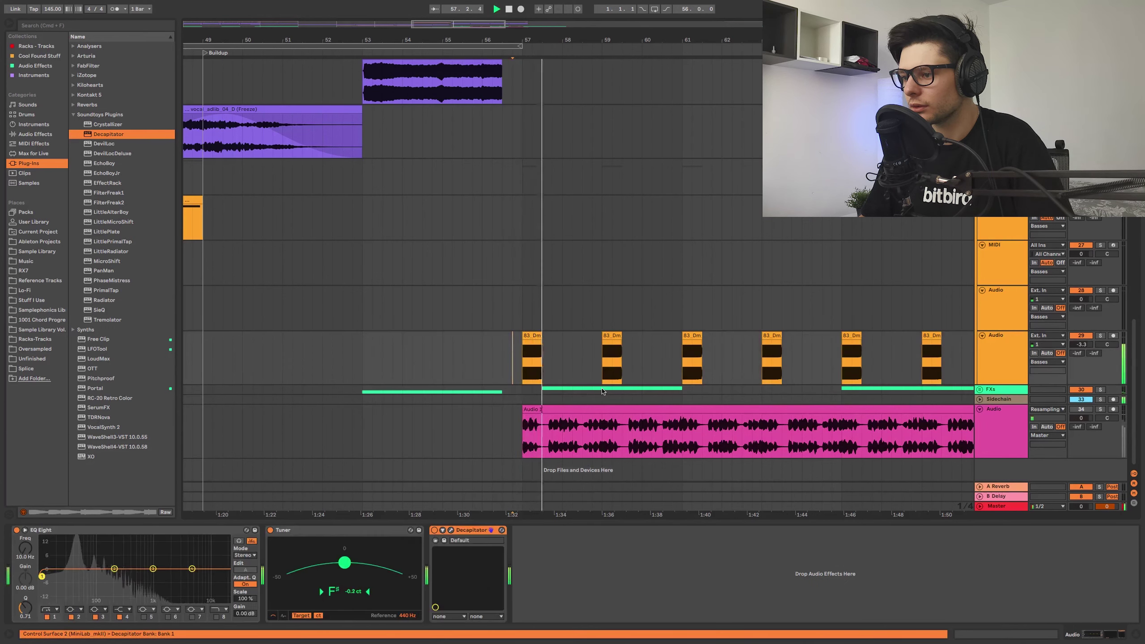
pyautogui.press('Delete')
pyautogui.moveTo(518, 391); pyautogui.dragTo(558, 368)
pyautogui.click(512, 367)
pyautogui.press('space')
pyautogui.scroll(3, 538, 368)
pyautogui.press('Delete')
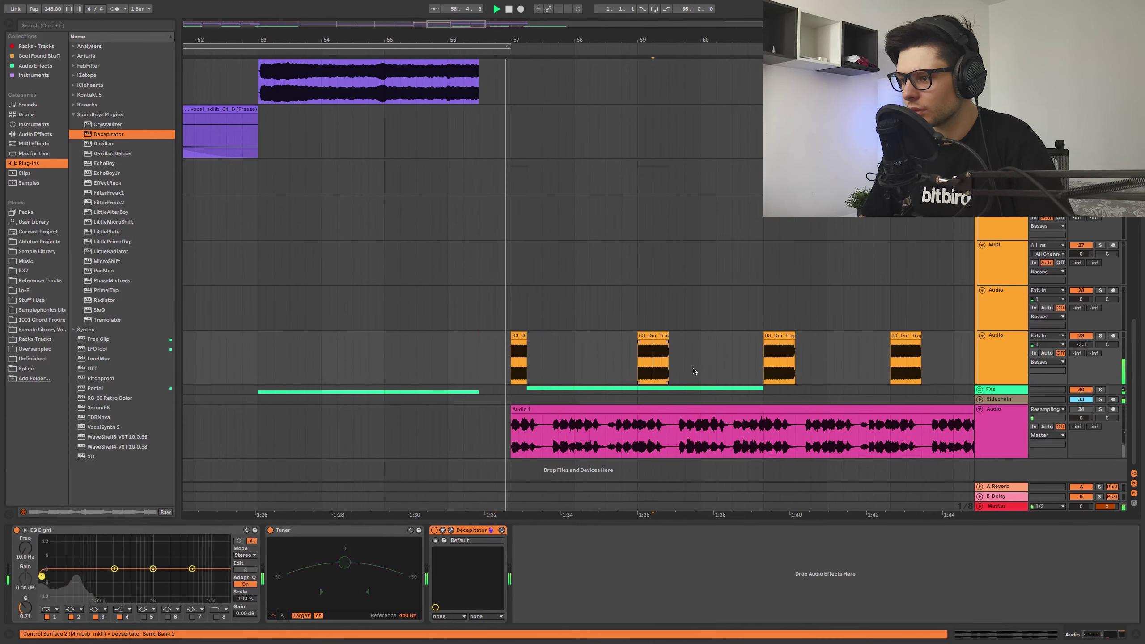
pyautogui.moveTo(653, 365); pyautogui.dragTo(692, 365)
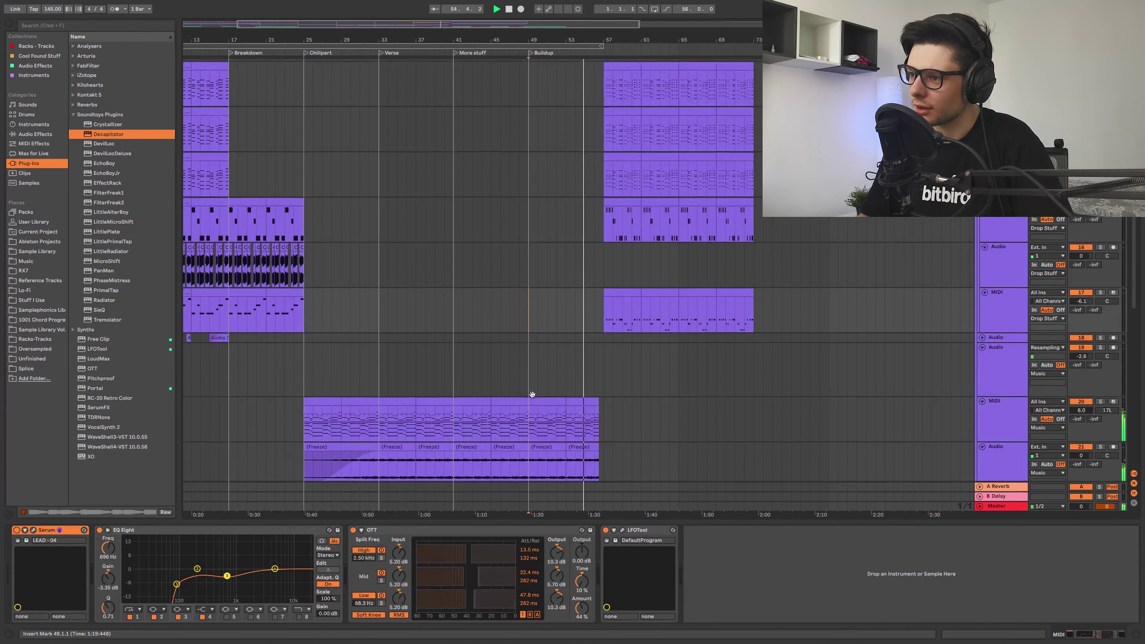
# Step: Try copies of the verse's vocal ad-lib clips over the new drop around bar 65, then undo them
pyautogui.scroll(5, 531, 232)
pyautogui.scroll(2, 548, 352)
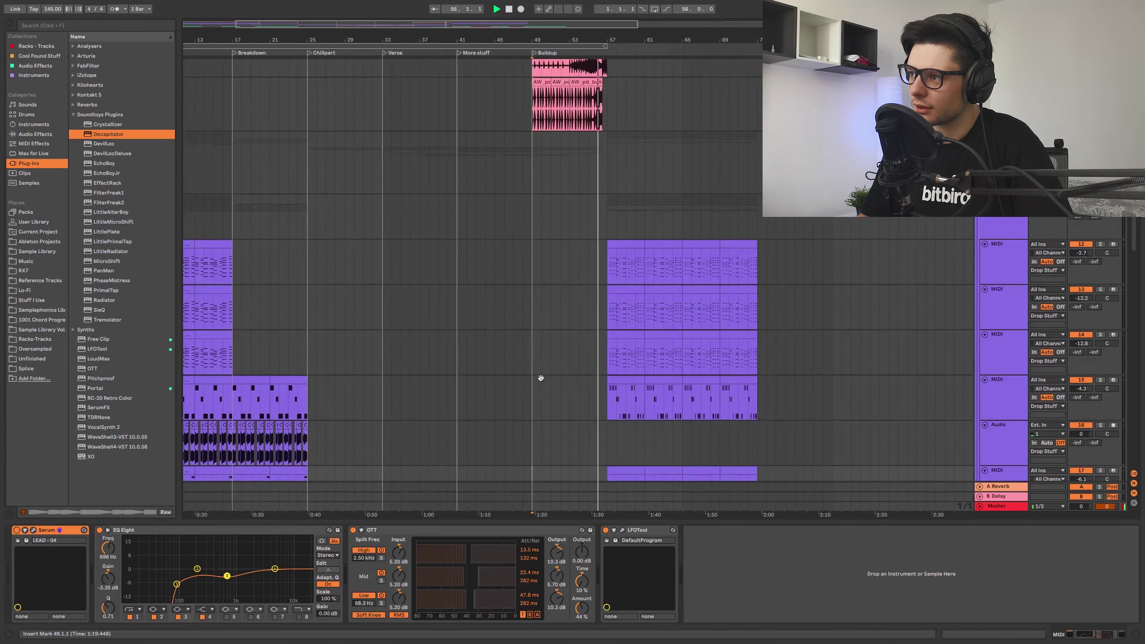
pyautogui.moveTo(512, 276); pyautogui.dragTo(495, 272)
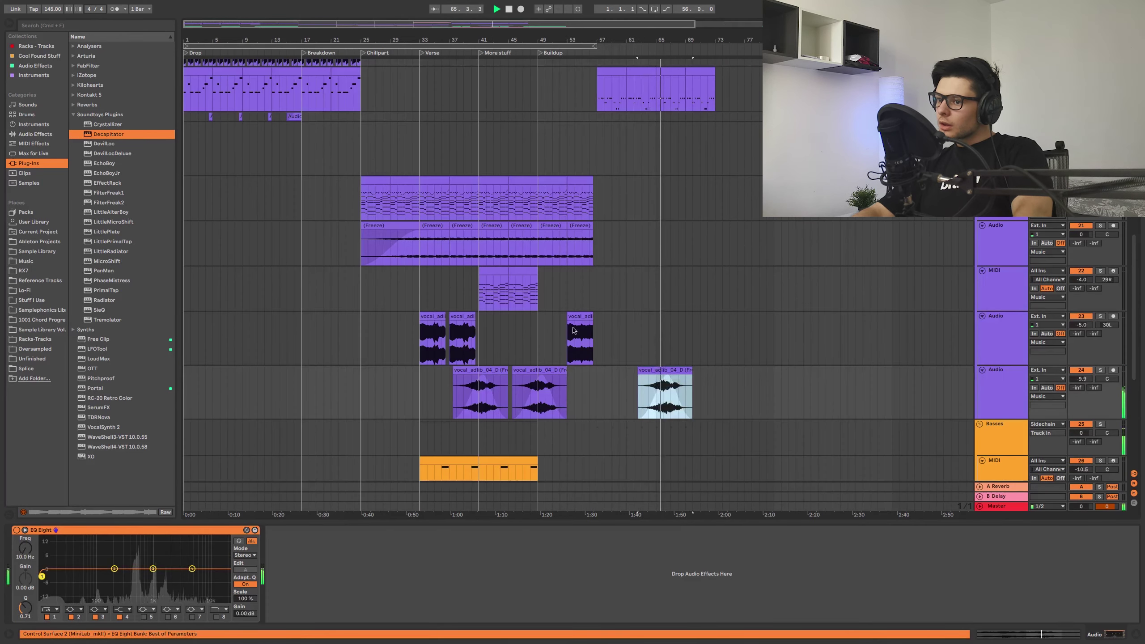
pyautogui.moveTo(465, 314); pyautogui.dragTo(671, 315)
pyautogui.press('super+z')
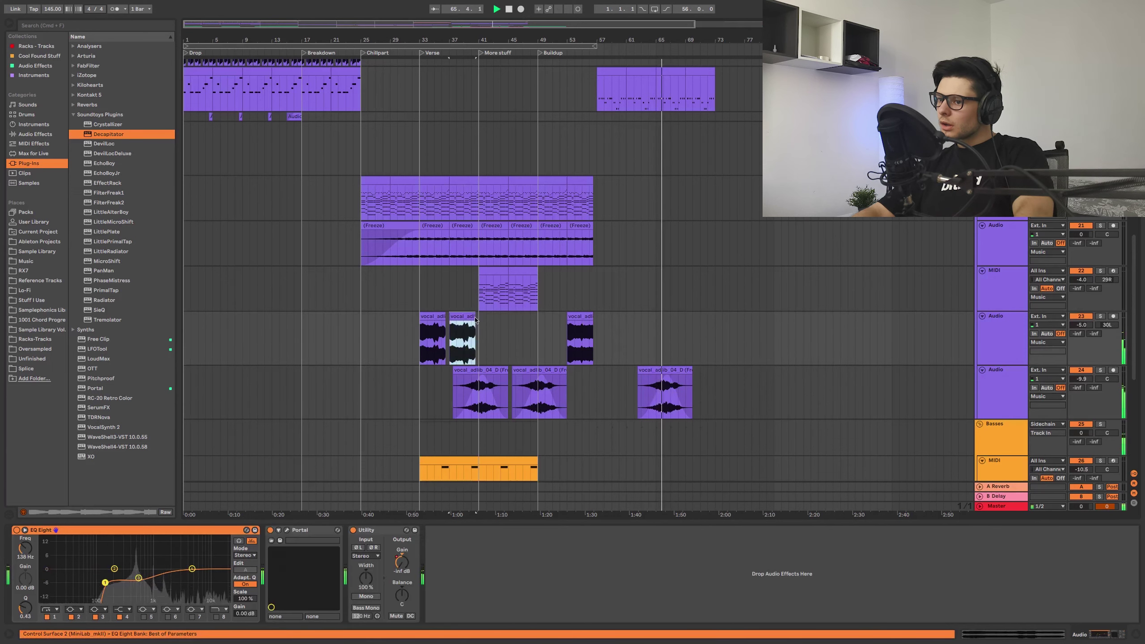
pyautogui.press('space')
pyautogui.moveTo(467, 316); pyautogui.dragTo(652, 342)
pyautogui.press('space')
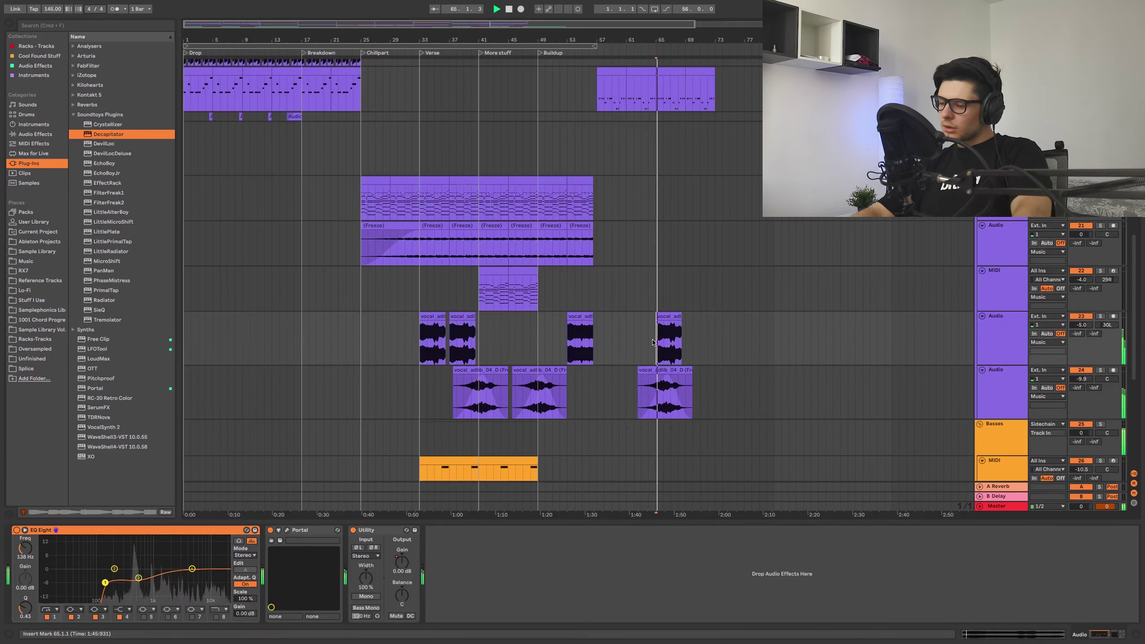
pyautogui.press('super+z')
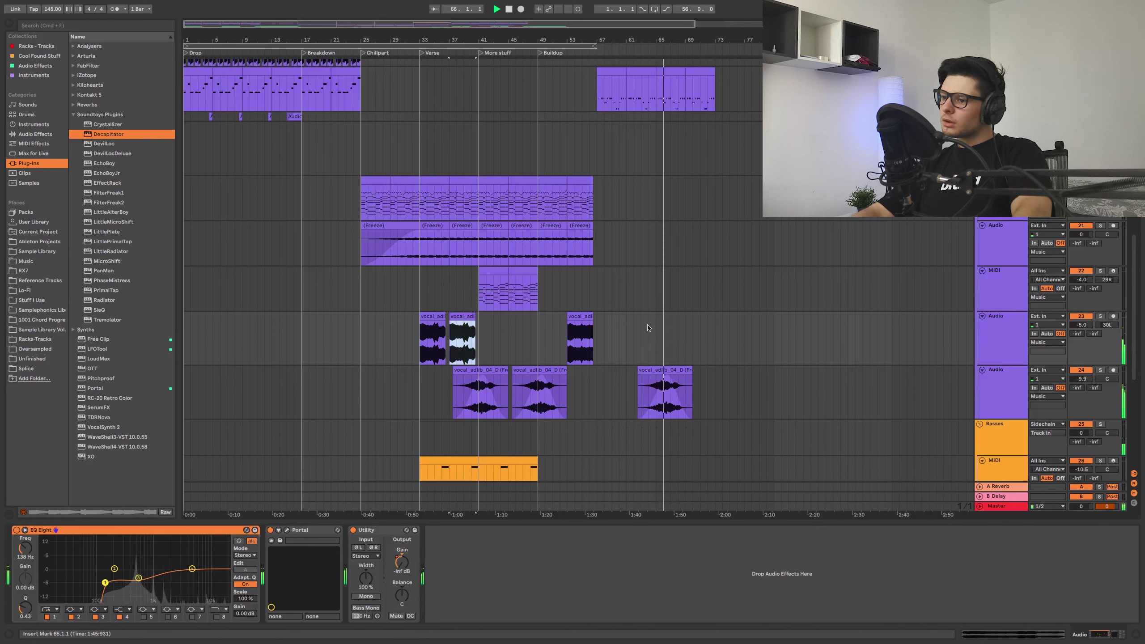
pyautogui.click(669, 370)
pyautogui.press('super+z')
# Step: Try a copy of the String Ensemble MIDI clip from bar 41 at bar 65, then remove it
pyautogui.click(499, 275)
pyautogui.press('space')
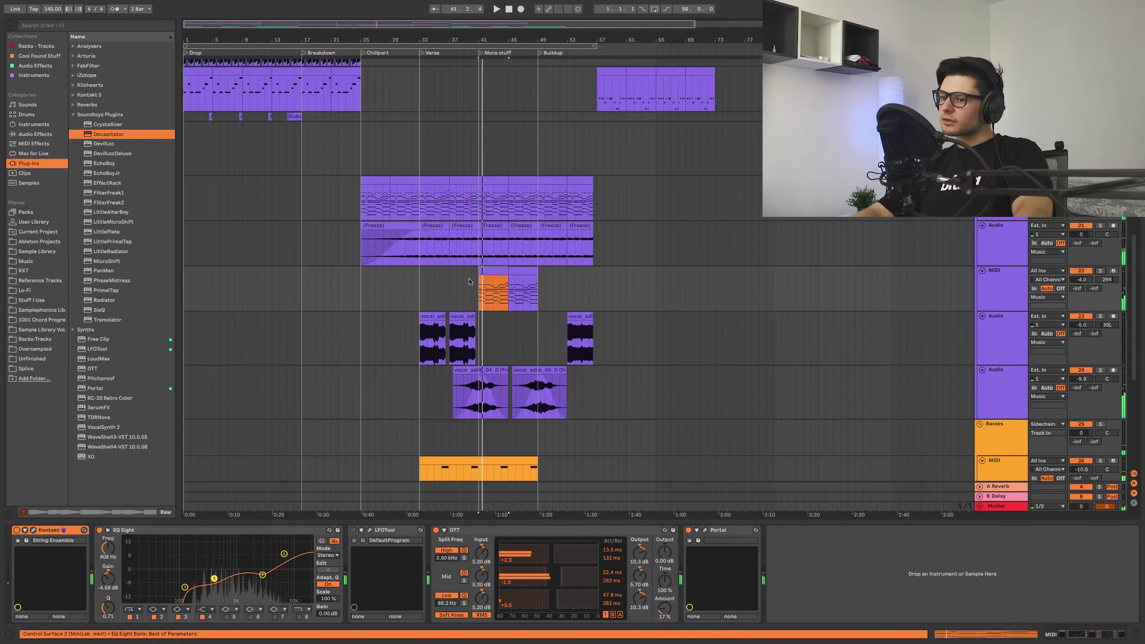
pyautogui.moveTo(498, 273); pyautogui.dragTo(649, 278)
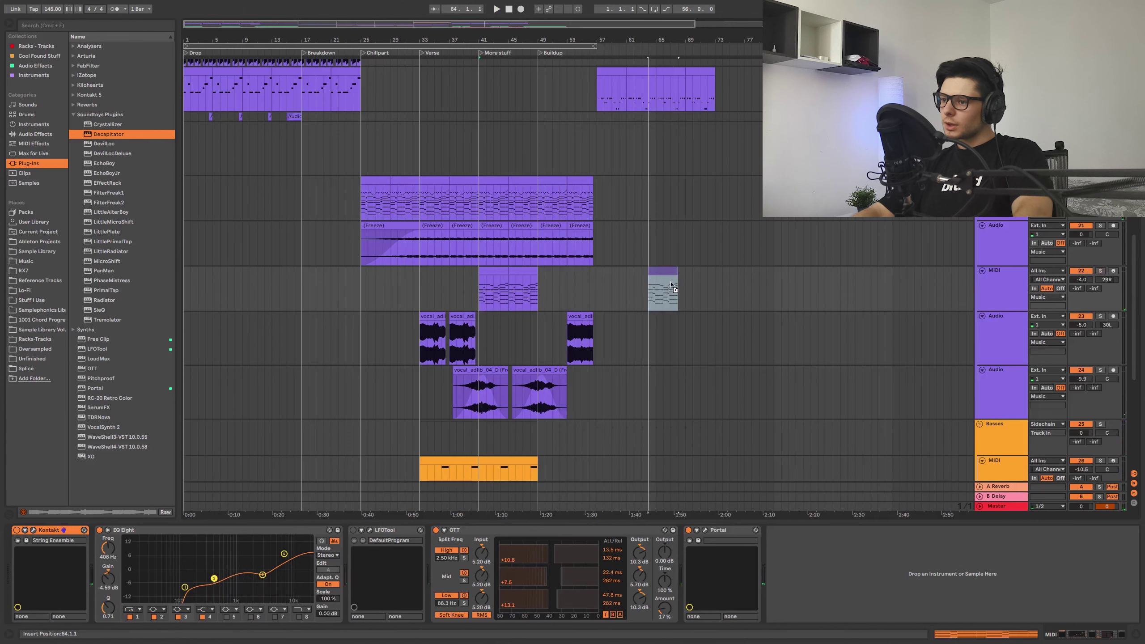
pyautogui.scroll(3, 651, 288)
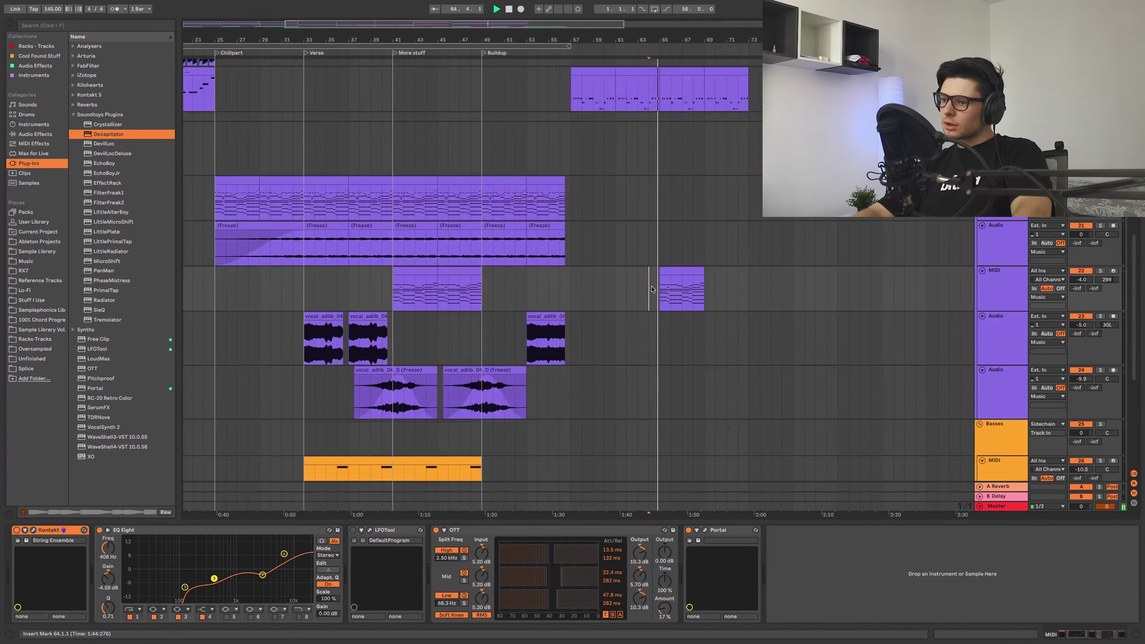
pyautogui.scroll(1, 681, 286)
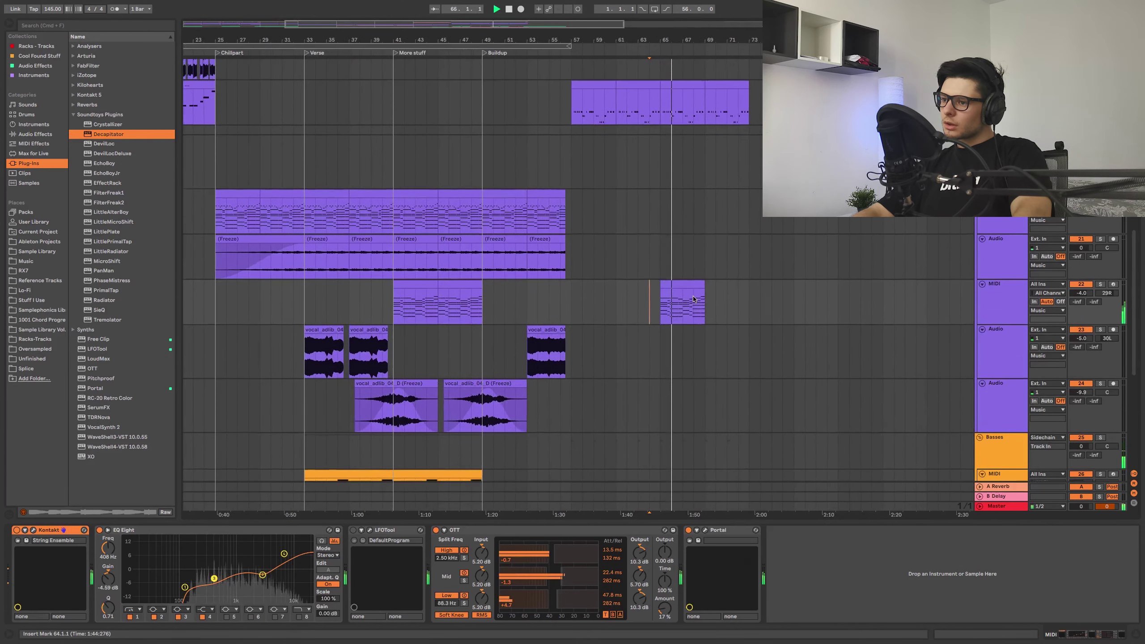
pyautogui.press('Delete')
# Step: Copy the frozen vocal ad-lib clip from before the buildup to bar 65 and play the drop through its end
pyautogui.moveTo(490, 385); pyautogui.dragTo(709, 389)
pyautogui.click(657, 359)
pyautogui.scroll(-5, 727, 358)
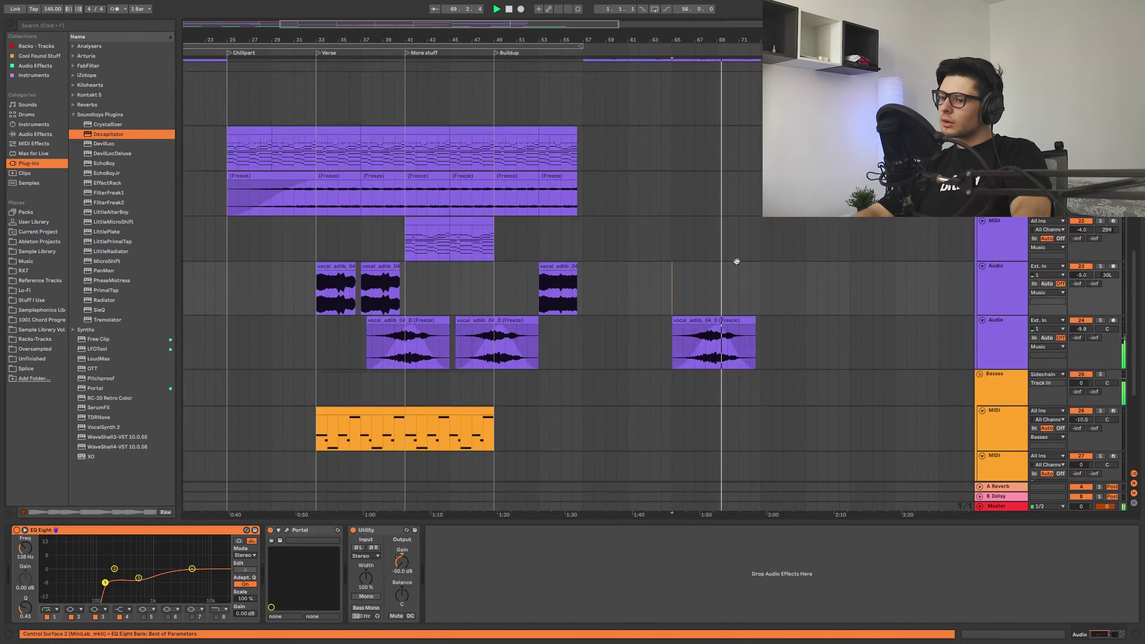
pyautogui.scroll(-4, 645, 271)
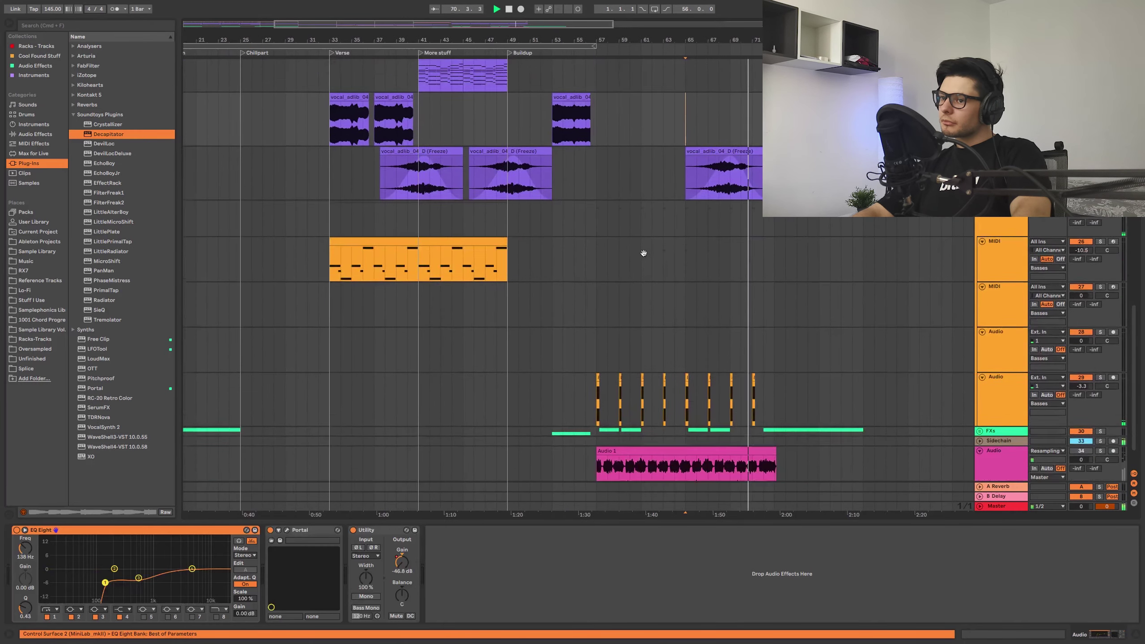
pyautogui.scroll(6, 627, 288)
pyautogui.scroll(-5, 616, 326)
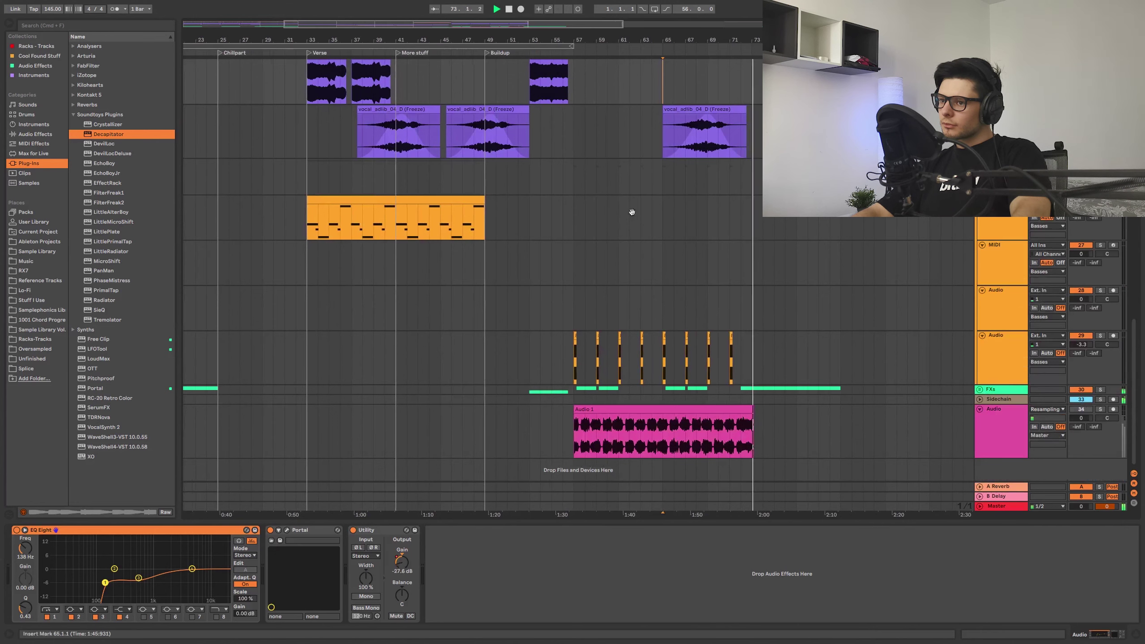
pyautogui.scroll(8, 632, 212)
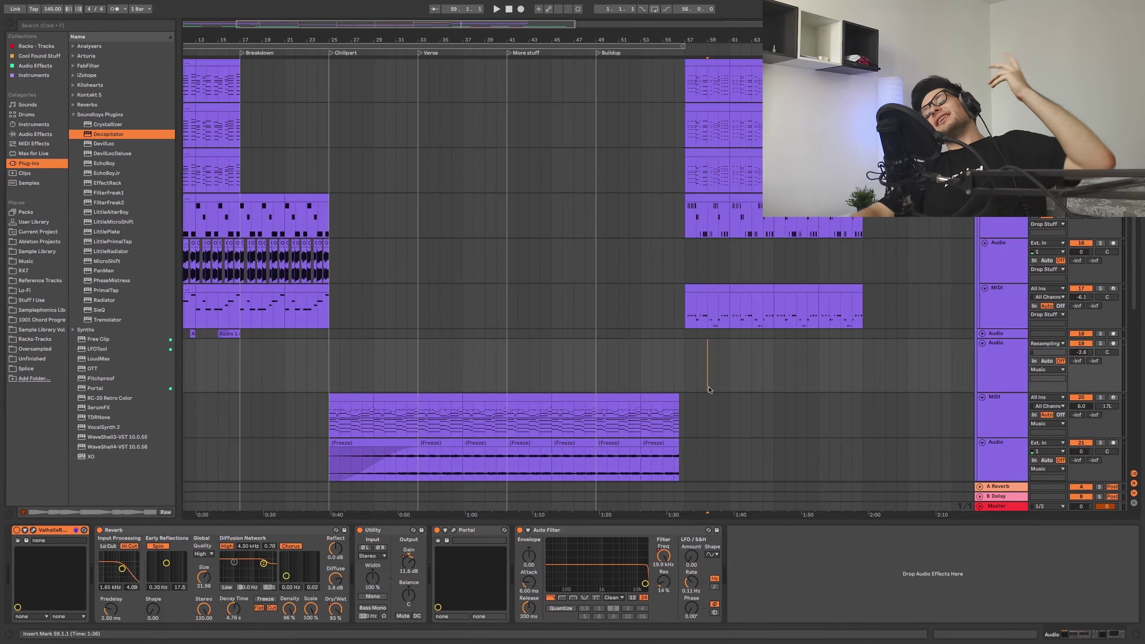
# Step: Add a locator named Drop at bar 57
pyautogui.scroll(-3, 708, 389)
pyautogui.hscroll(8, 687, 339)
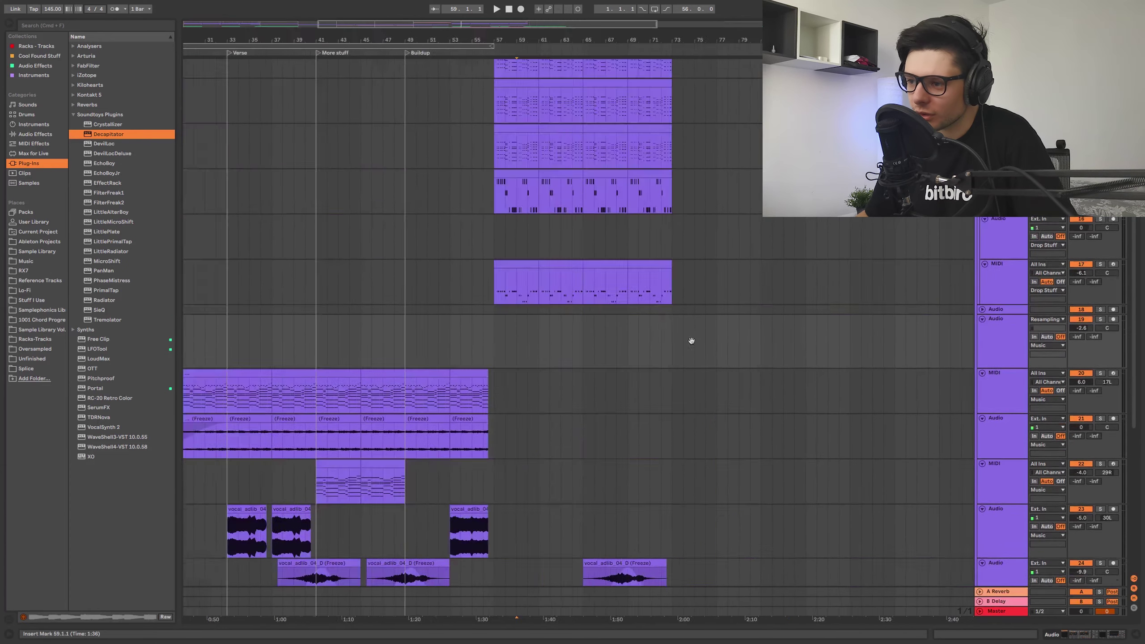
pyautogui.moveTo(487, 363); pyautogui.dragTo(389, 312)
pyautogui.scroll(-1, 417, 192)
pyautogui.scroll(4, 414, 192)
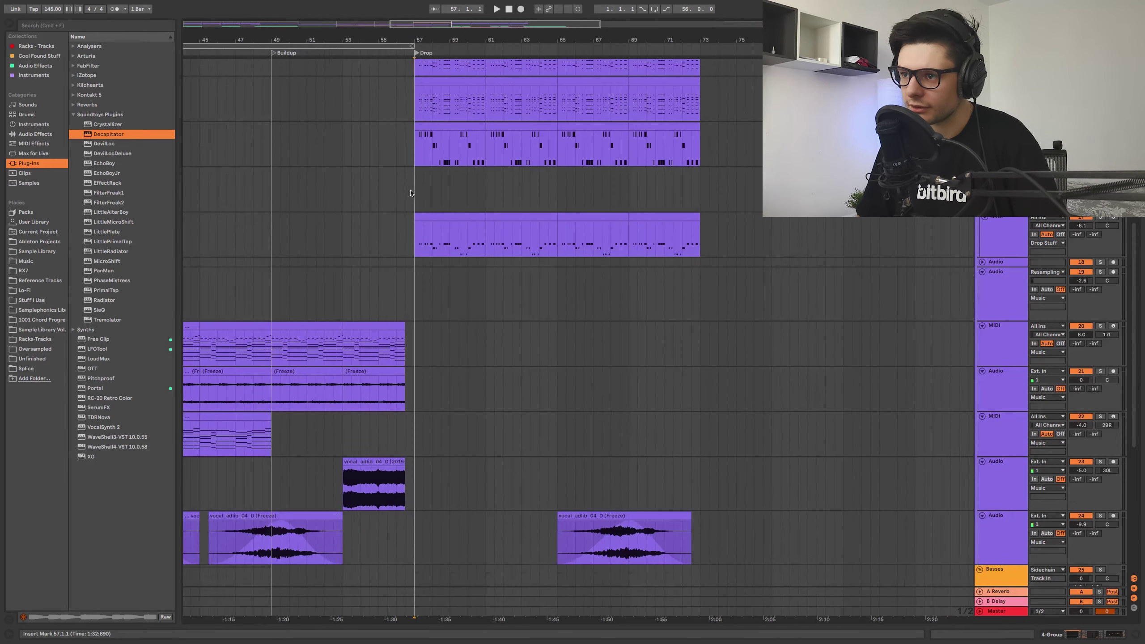
# Step: Play the transition into the new drop from bar 56 to judge the arrangement
pyautogui.click(394, 189)
pyautogui.scroll(2, 408, 184)
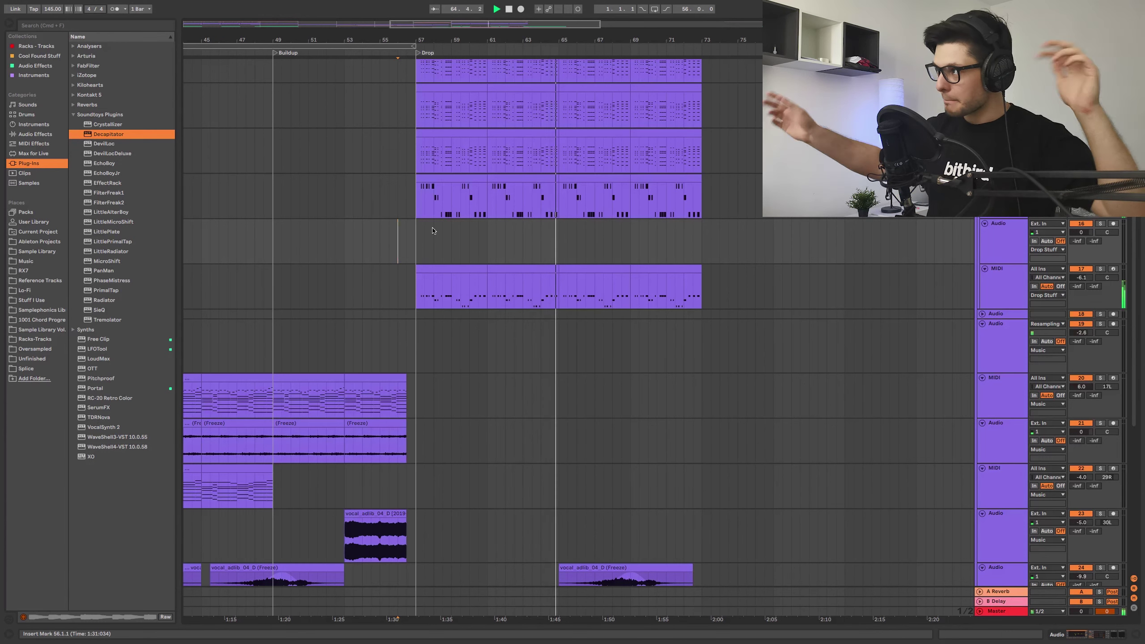
pyautogui.press('space')
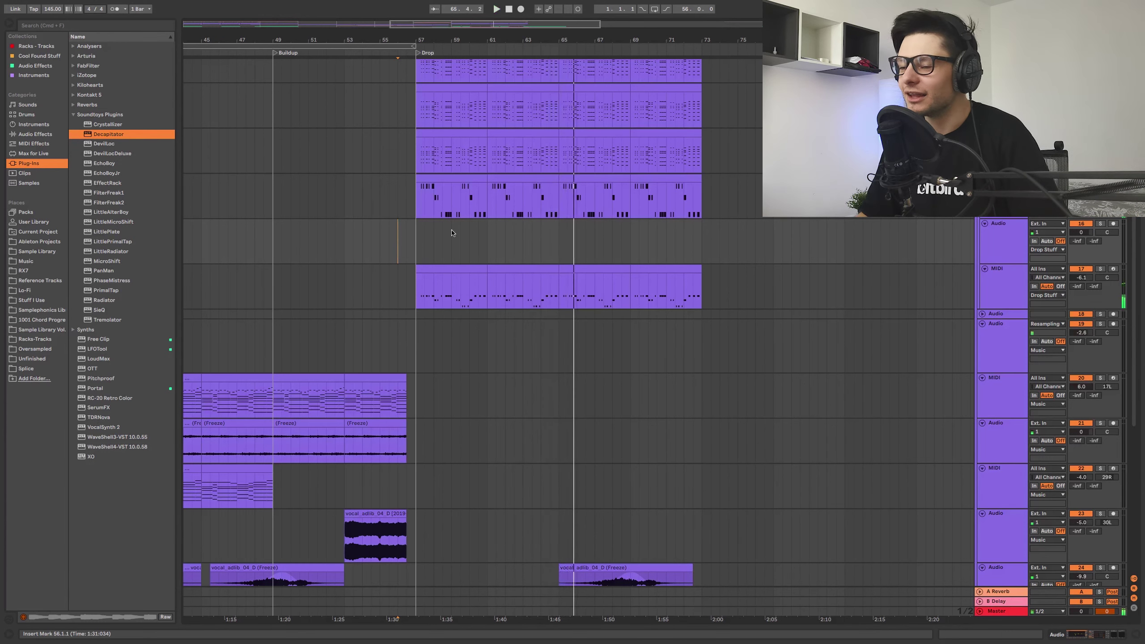
pyautogui.scroll(-1, 456, 232)
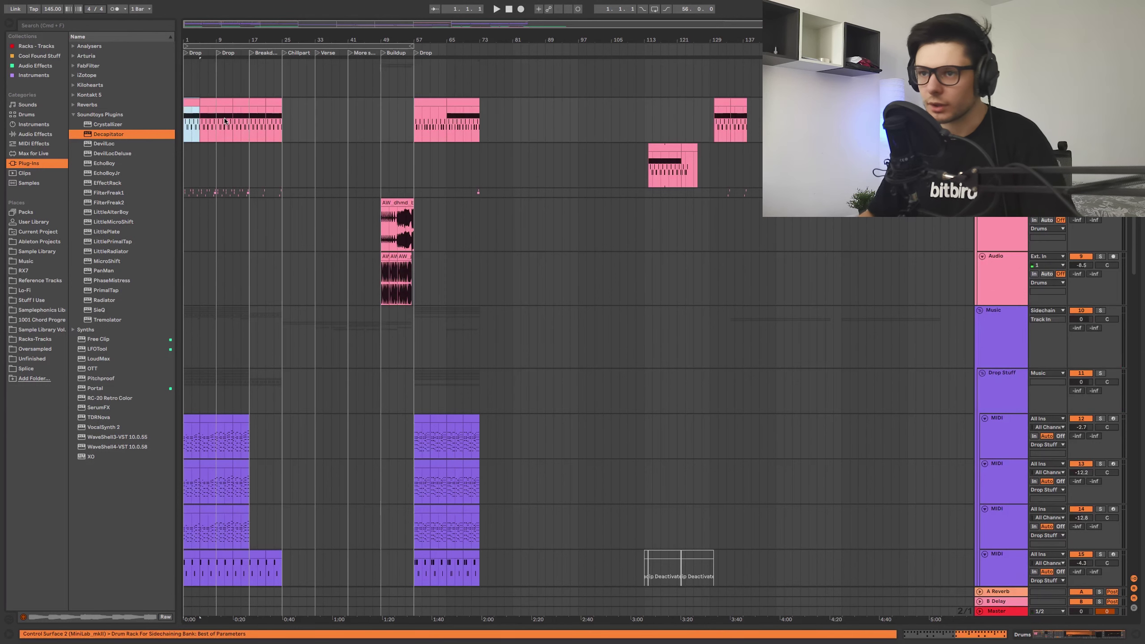
# Step: Insert two blocks of 16 bars of silence before the first drop, moving its start to bar 33
pyautogui.moveTo(226, 113); pyautogui.dragTo(236, 101)
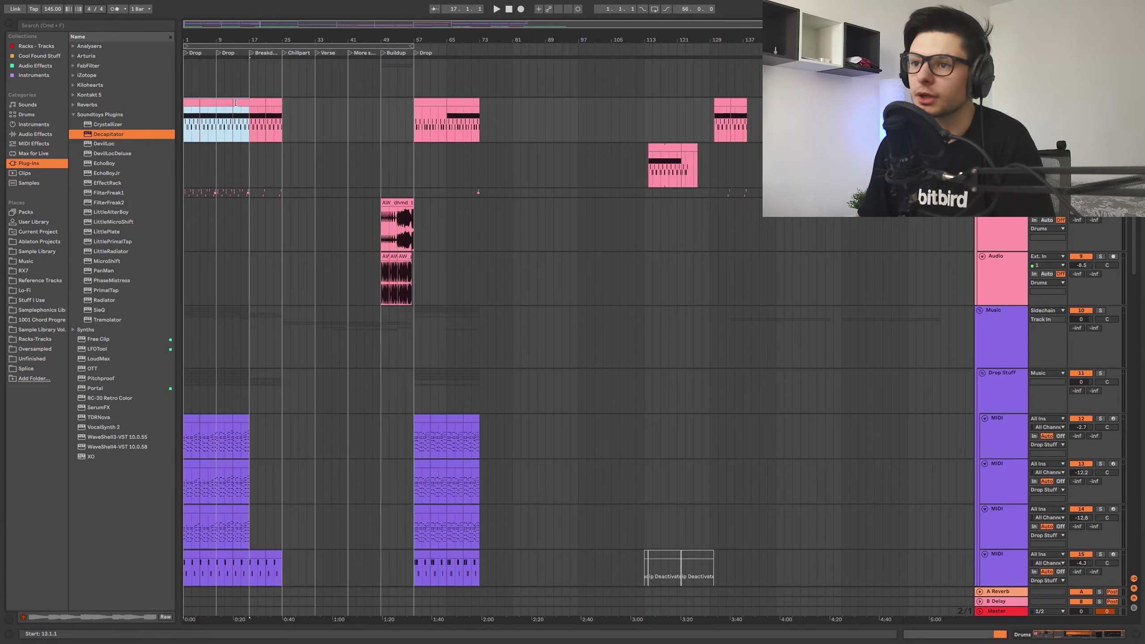
pyautogui.press('super+i')
pyautogui.press('super+i')
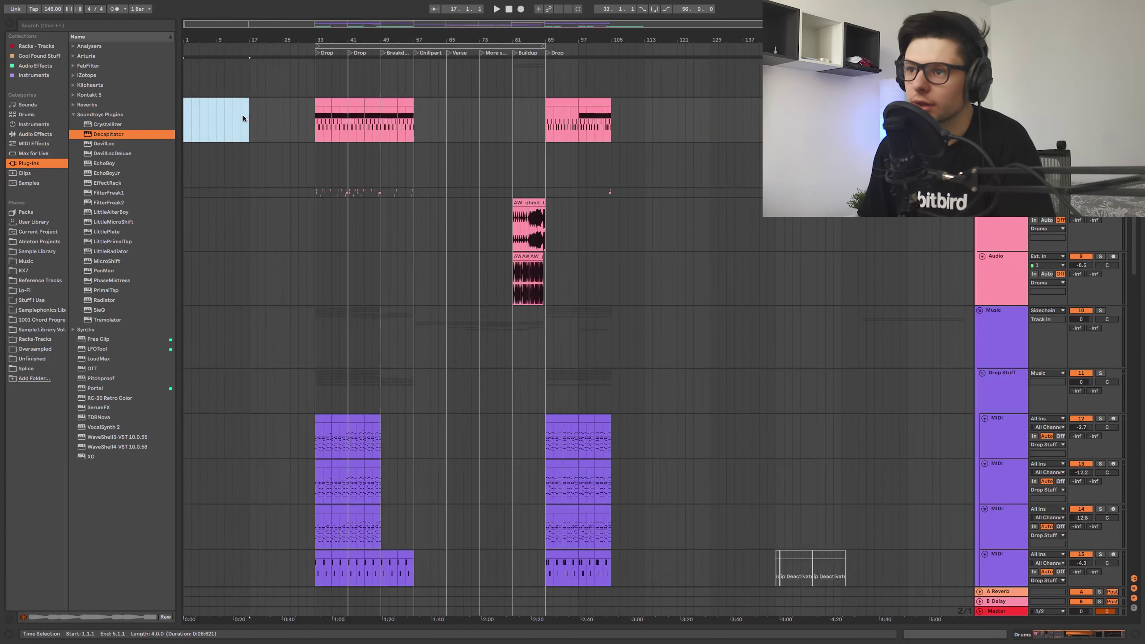
pyautogui.click(244, 118)
pyautogui.moveTo(231, 122); pyautogui.dragTo(309, 116)
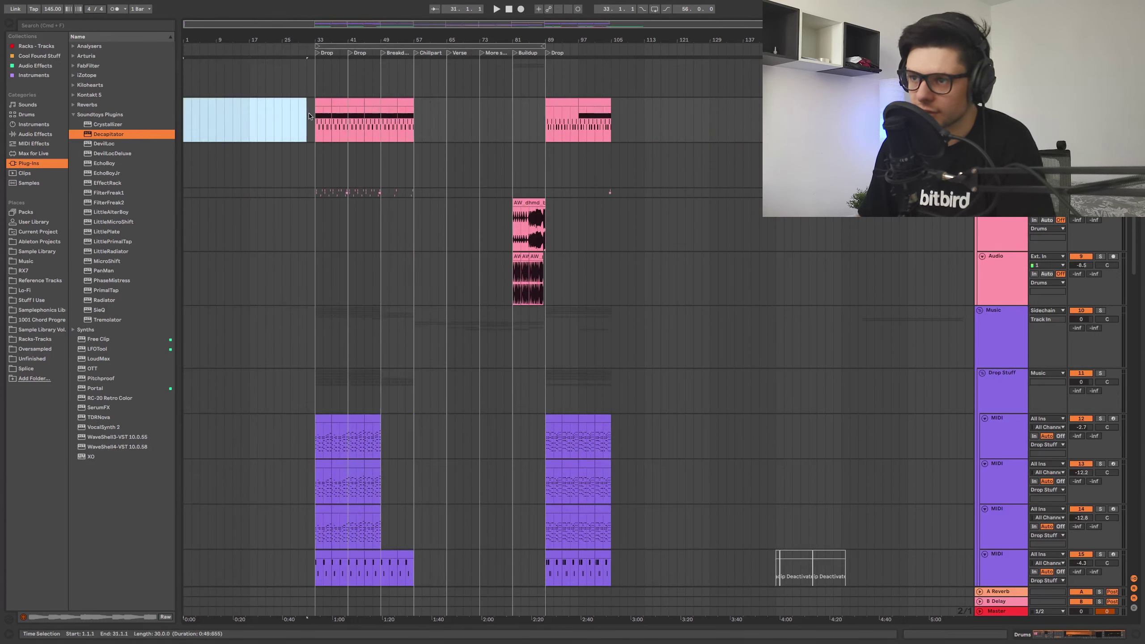
pyautogui.click(309, 122)
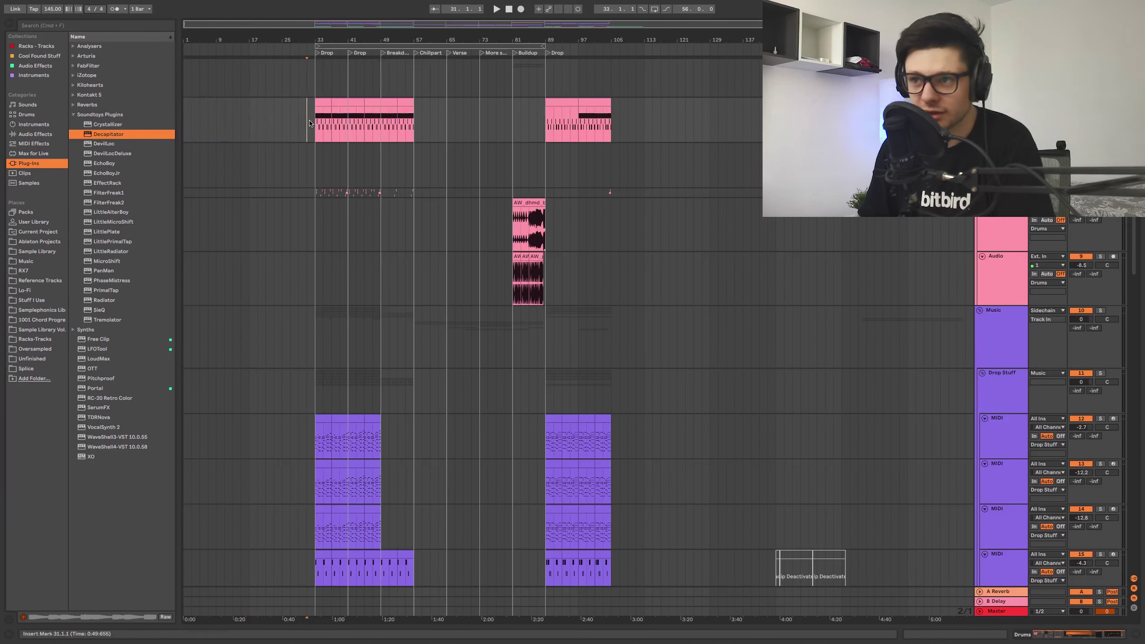
pyautogui.moveTo(216, 125); pyautogui.dragTo(330, 119)
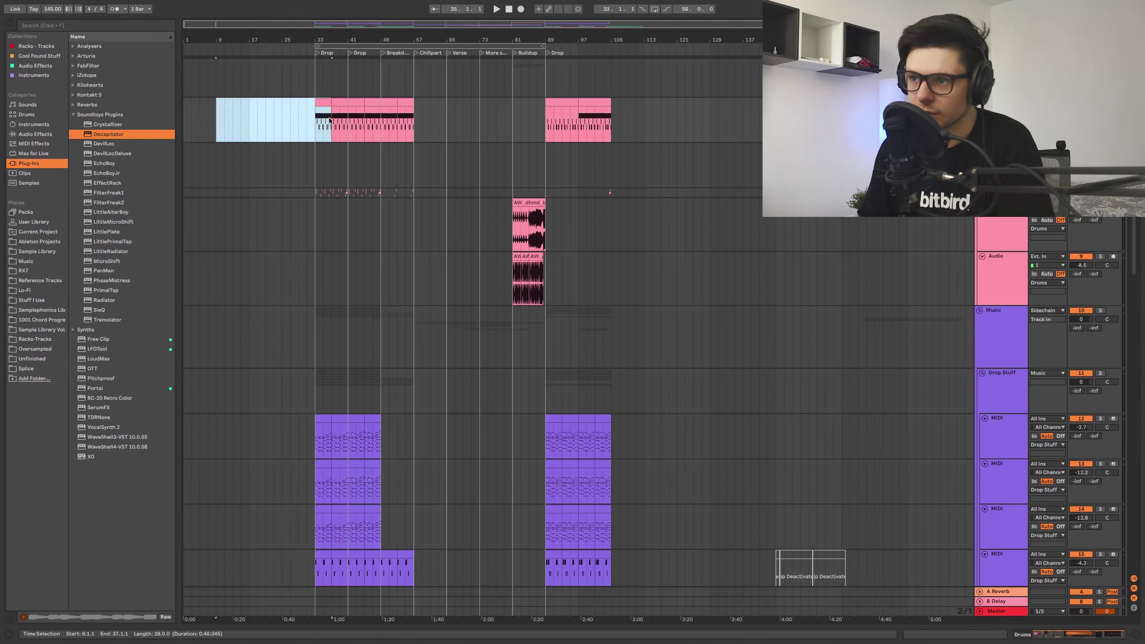
pyautogui.click(290, 123)
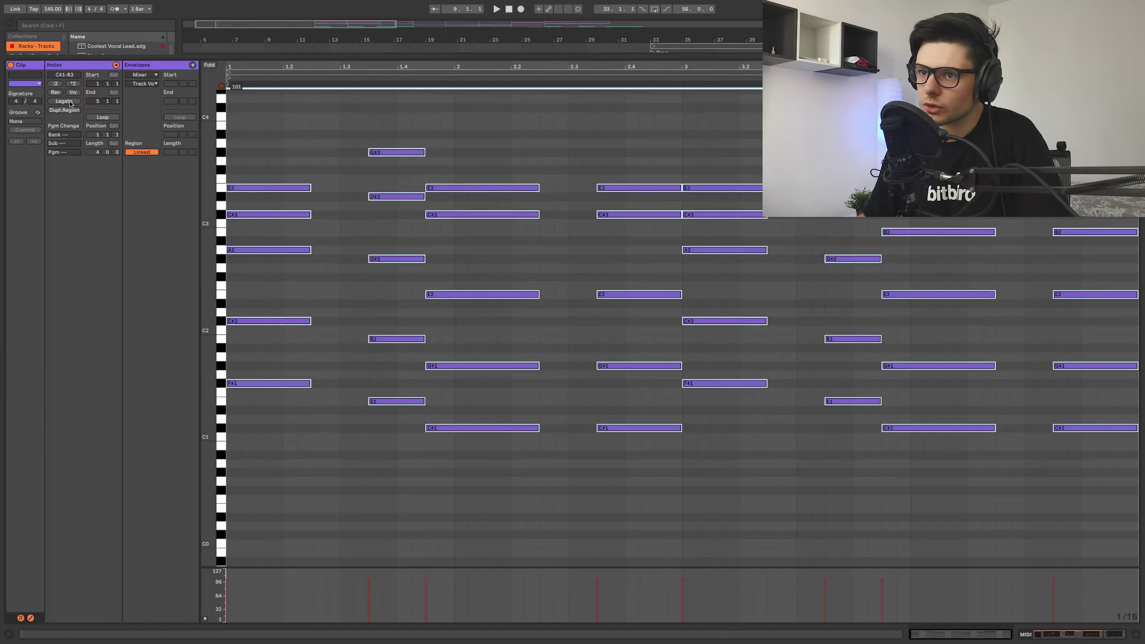
# Step: Apply Legato to all chord notes in the Flume Pad clip and return to the track's devices
pyautogui.click(70, 103)
pyautogui.click(307, 137)
pyautogui.hotkey('shift', 'Tab')
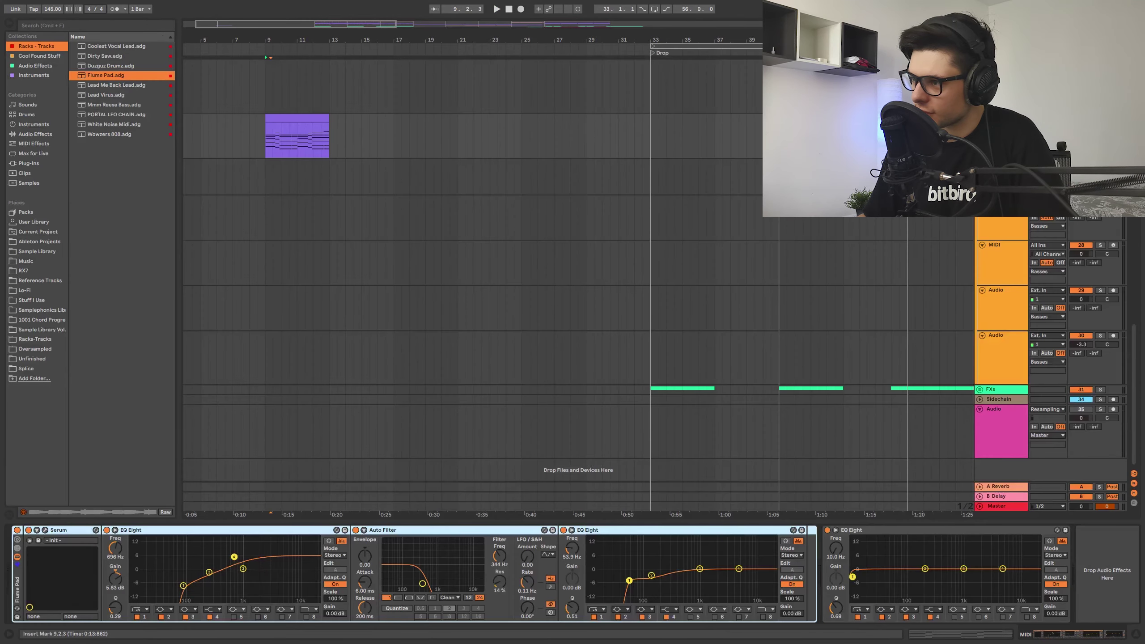
# Step: Freeze the Flume Pad MIDI track
pyautogui.rightClick(555, 138)
pyautogui.click(582, 181)
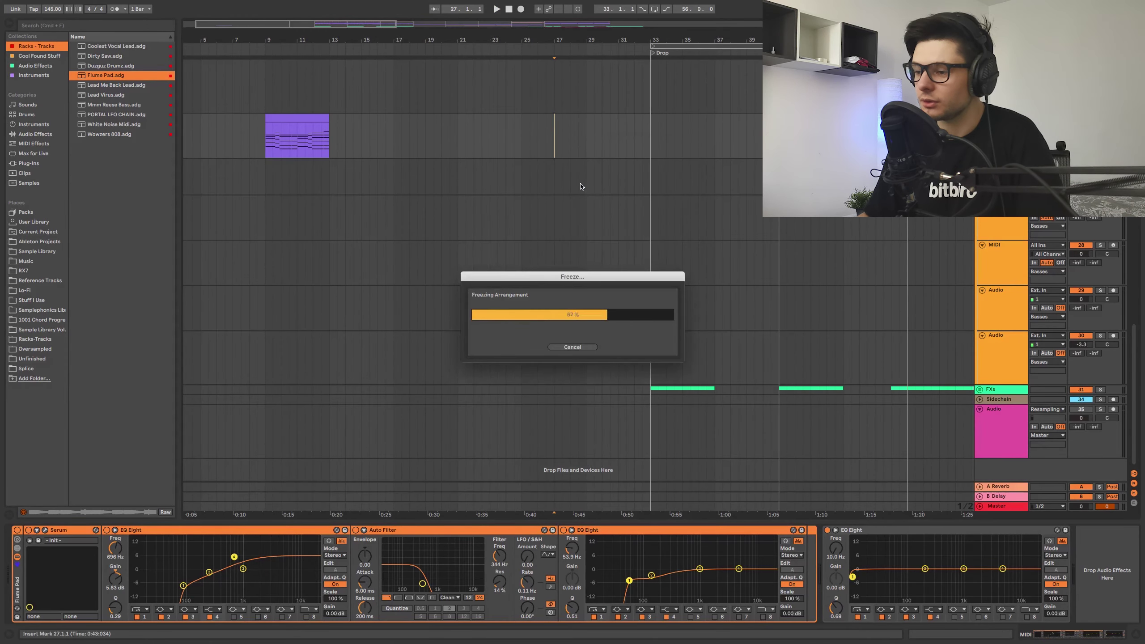
pyautogui.rightClick(353, 137)
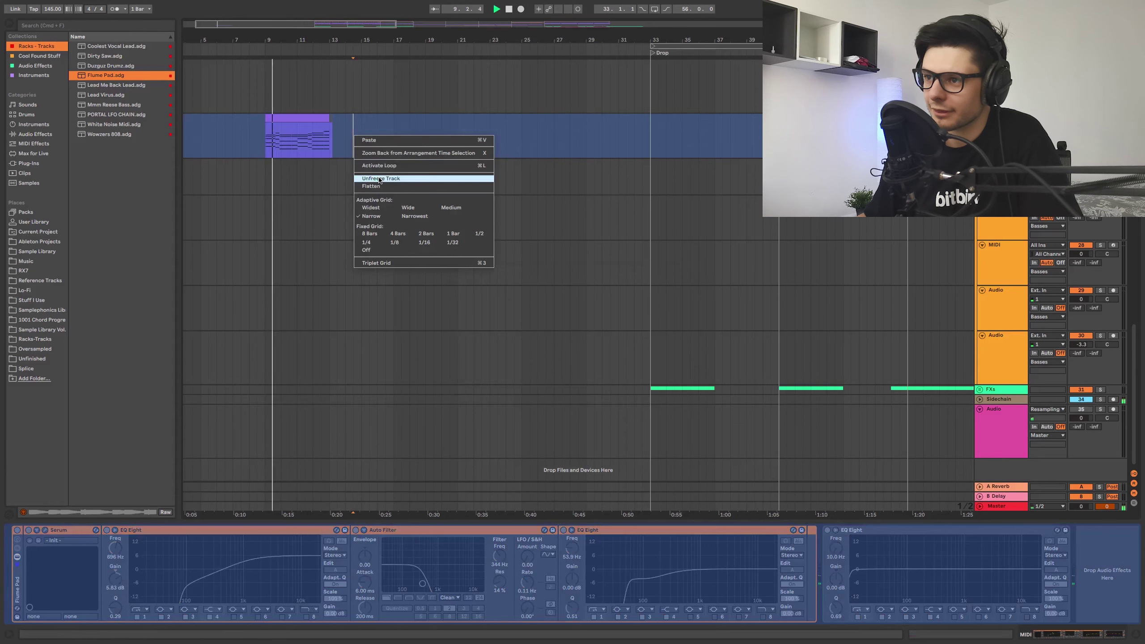
pyautogui.press('Escape')
# Step: Duplicate the frozen pad's four-bar chord clip from bar 9 to bar 13
pyautogui.click(317, 117)
pyautogui.press('super+d')
pyautogui.moveTo(317, 117); pyautogui.dragTo(398, 283)
pyautogui.scroll(-5, 400, 200)
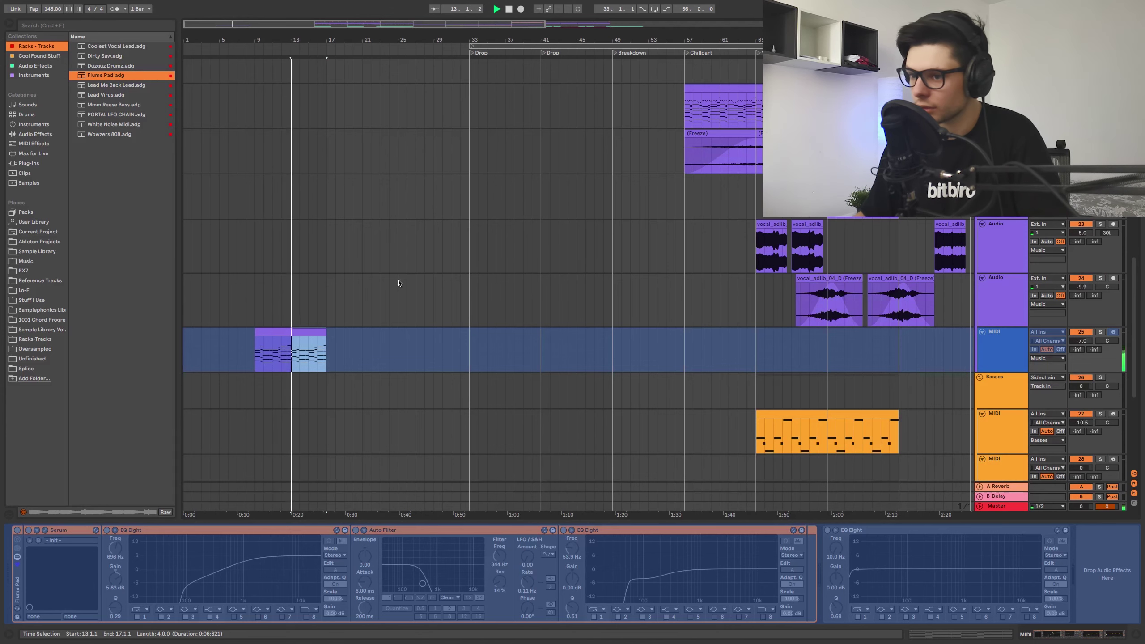
# Step: Copy the first drop's eight bars of vocal-chop audio to bar 17 and duplicate them to fill bars 17 to 33
pyautogui.moveTo(328, 203); pyautogui.dragTo(330, 306)
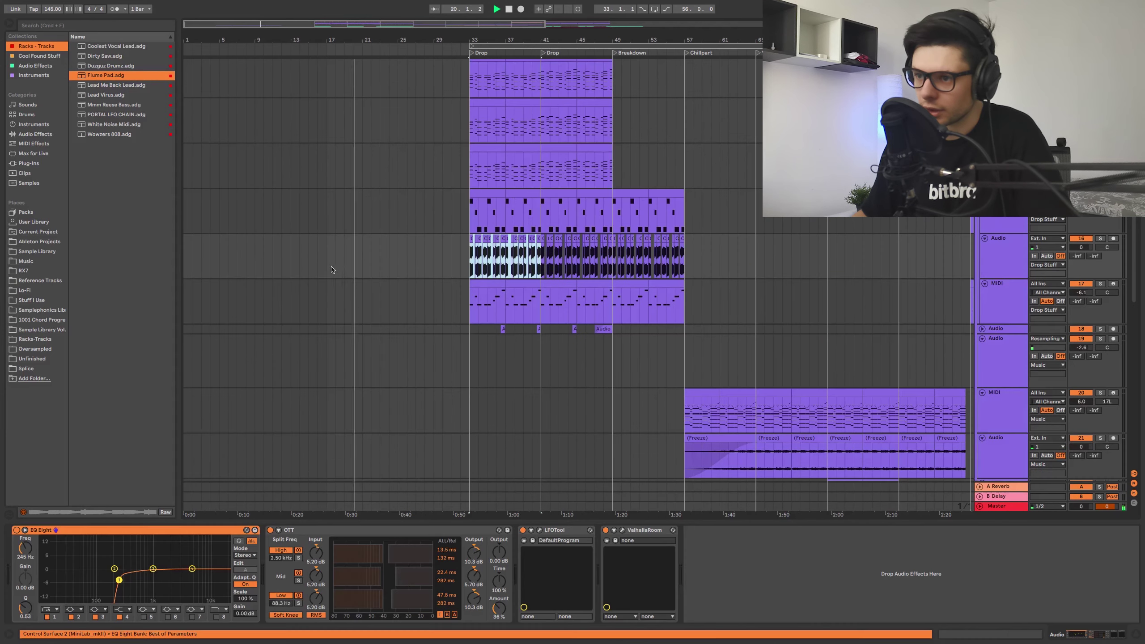
pyautogui.click(326, 266)
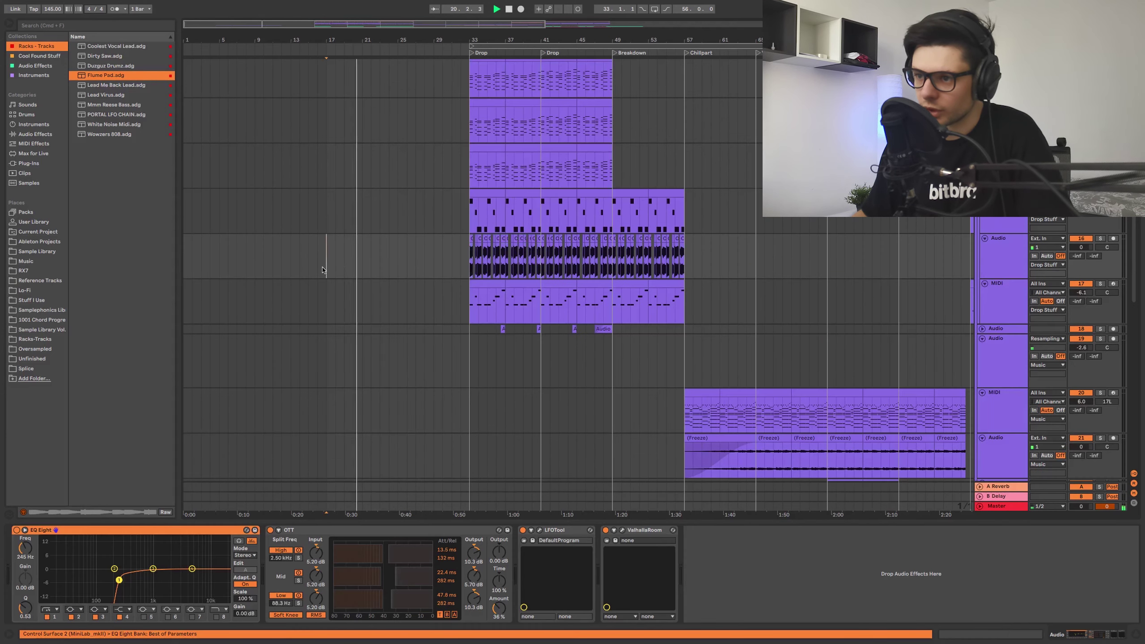
pyautogui.press('super+v')
pyautogui.press('space')
pyautogui.press('super+d')
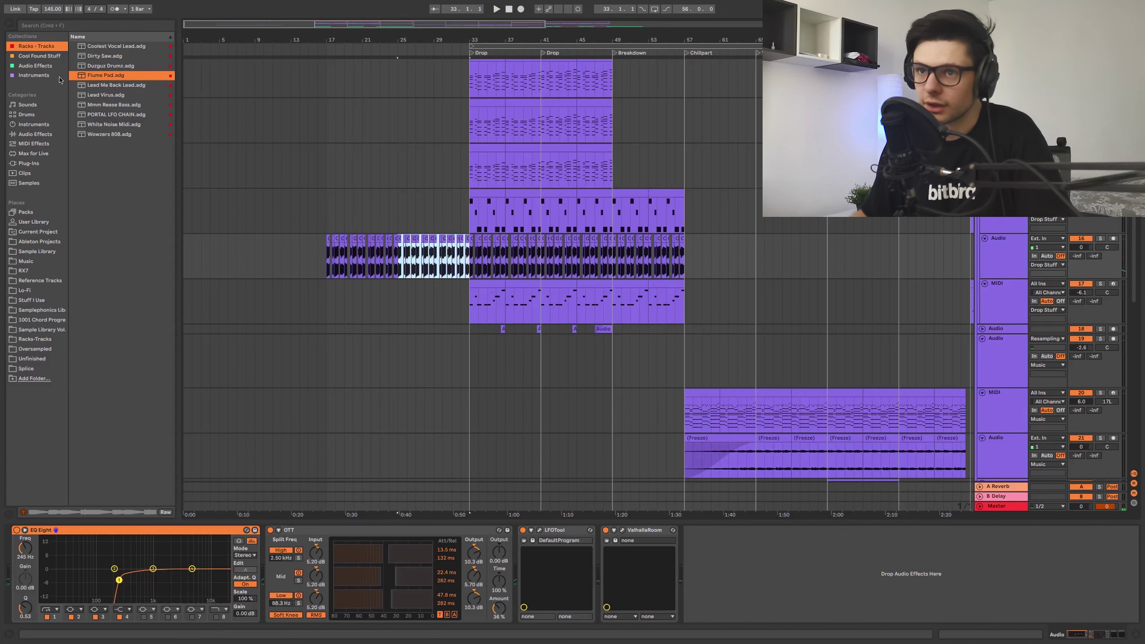
# Step: Add Auto Filter to the chopped audio track and automate its frequency to rise from bar 17 to bar 33
pyautogui.click(35, 66)
pyautogui.moveTo(100, 45)
pyautogui.mouseDown()
pyautogui.moveTo(717, 586)
pyautogui.moveTo(739, 581)
pyautogui.mouseUp()
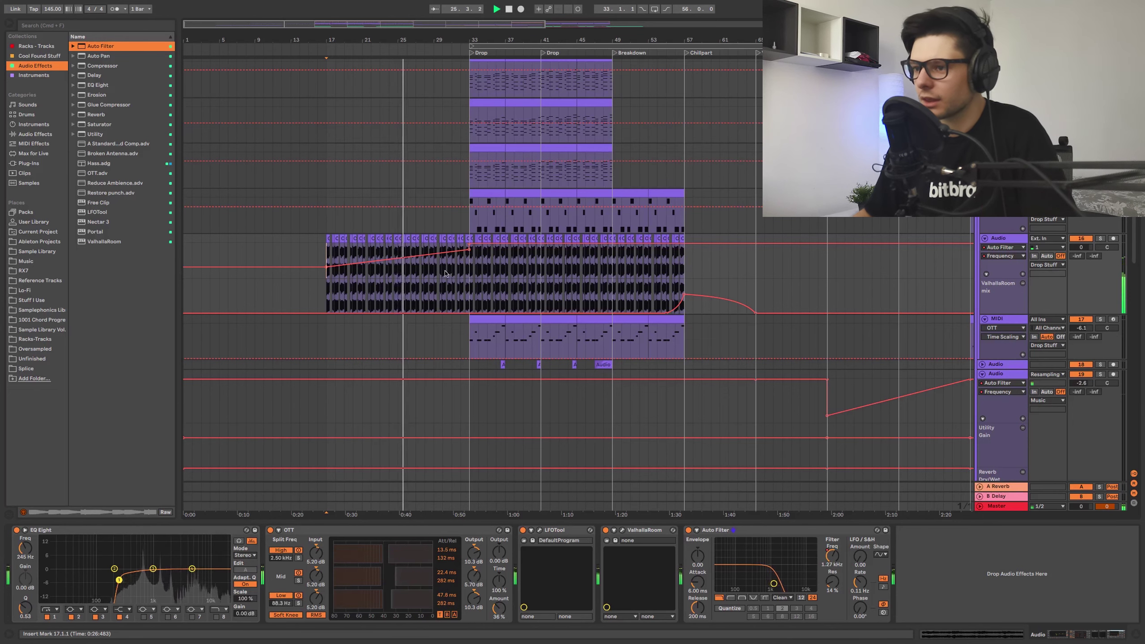
pyautogui.scroll(-10, 437, 117)
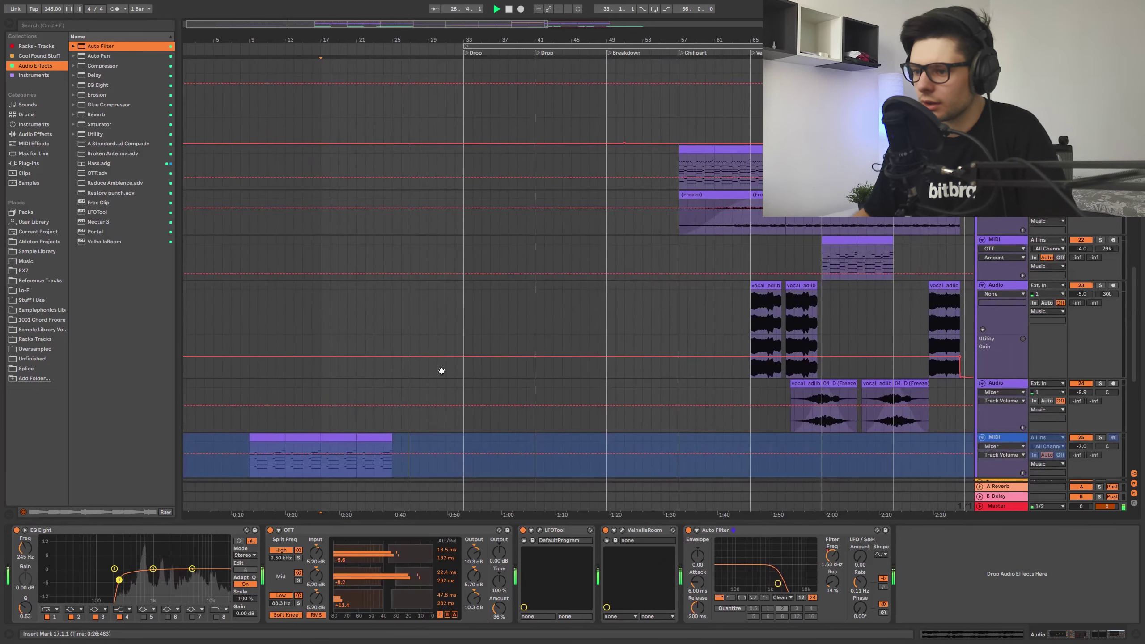
pyautogui.scroll(-4, 454, 258)
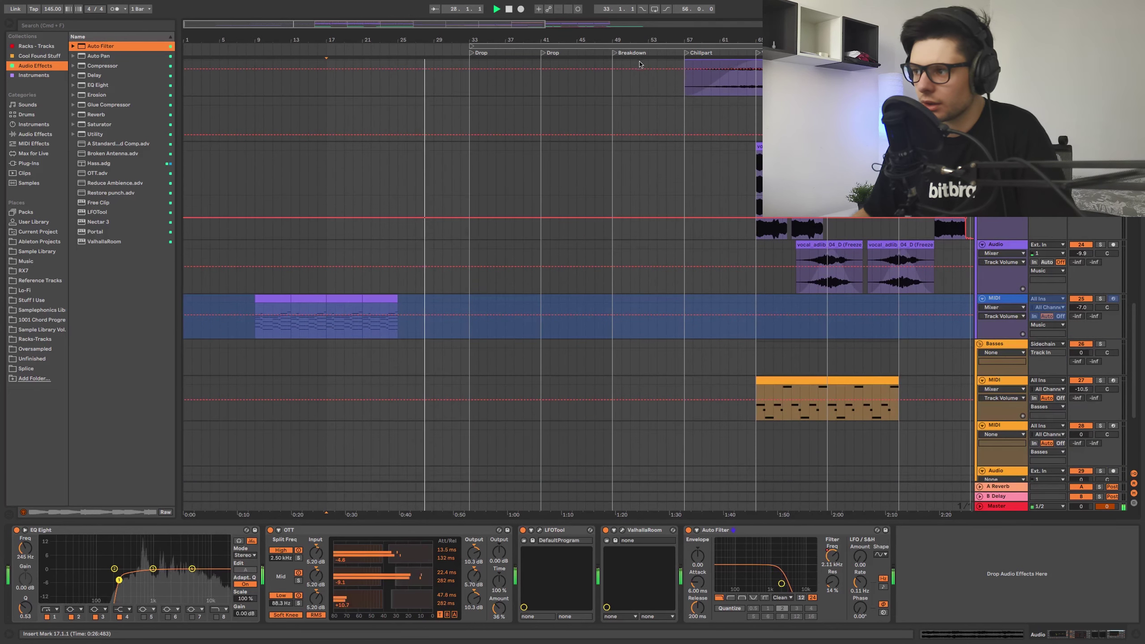
# Step: Copy the four-bar purple MIDI clip at the first drop's start onto the upper MIDI track in the Basses group at bar 25
pyautogui.moveTo(596, 148); pyautogui.dragTo(587, 361)
pyautogui.moveTo(549, 174); pyautogui.dragTo(561, 307)
pyautogui.press('space')
pyautogui.moveTo(649, 472); pyautogui.dragTo(791, 282)
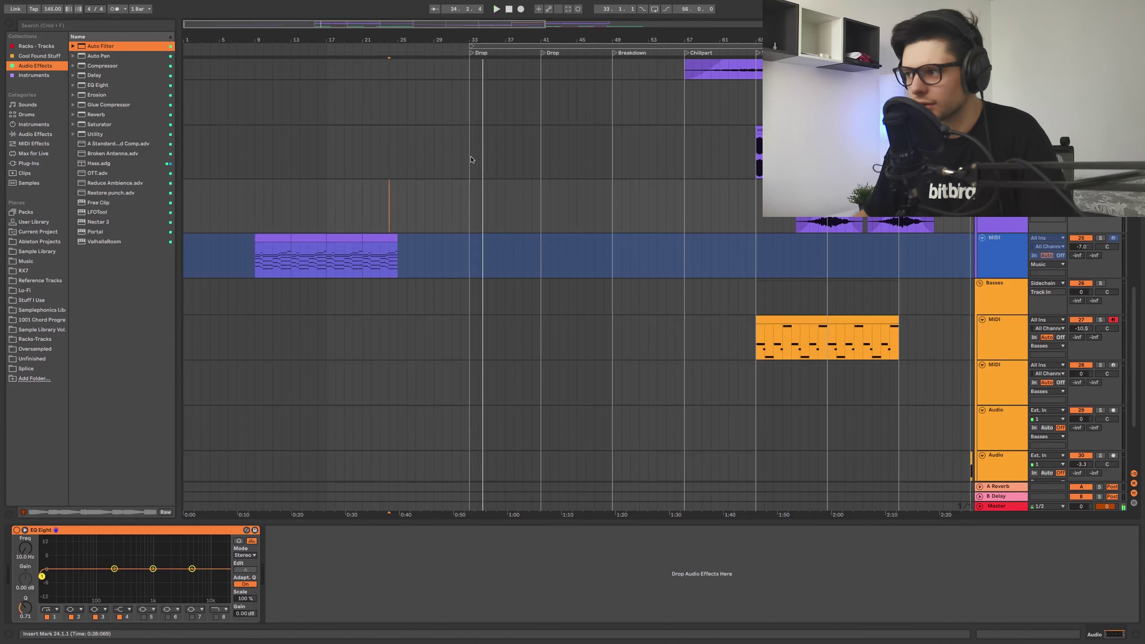
pyautogui.press('space')
pyautogui.moveTo(451, 143); pyautogui.dragTo(475, 311)
pyautogui.moveTo(477, 113); pyautogui.dragTo(397, 316)
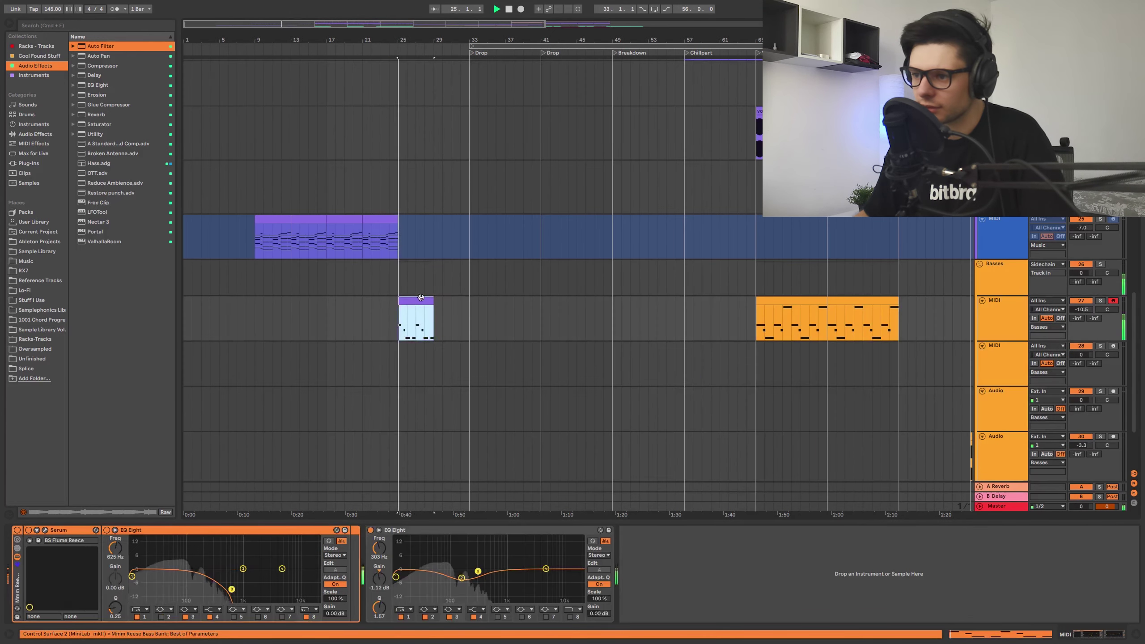
# Step: Apply Legato to all notes in the new bass clip and return to the track's devices
pyautogui.press('space')
pyautogui.doubleClick(414, 304)
pyautogui.press('super+a')
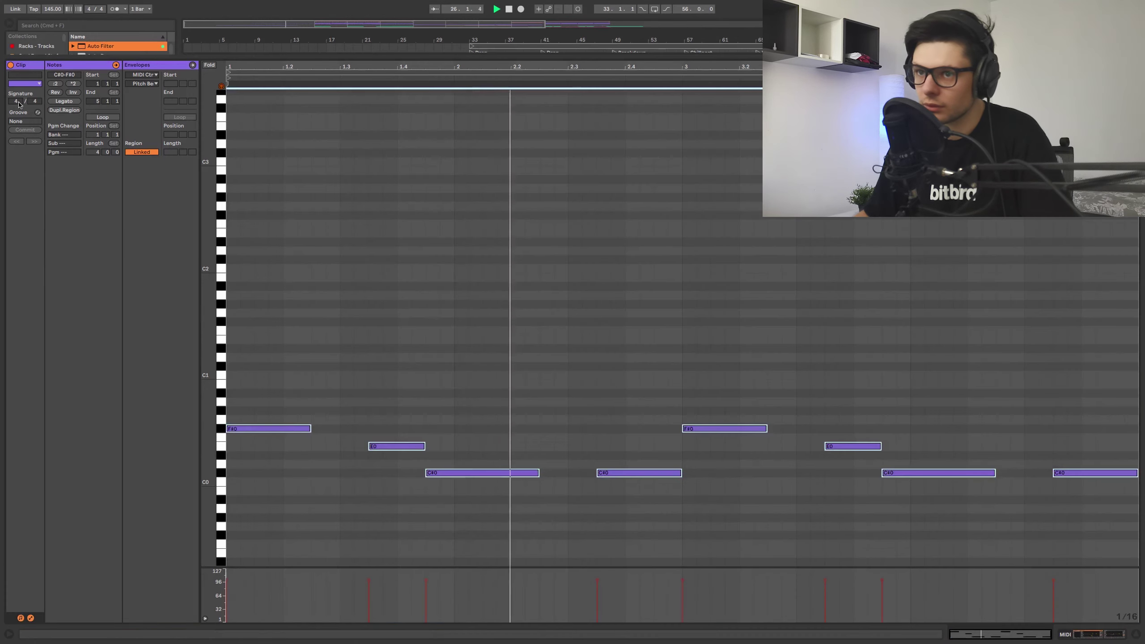
pyautogui.click(64, 101)
pyautogui.click(341, 158)
pyautogui.hotkey('shift', 'Tab')
pyautogui.click(415, 217)
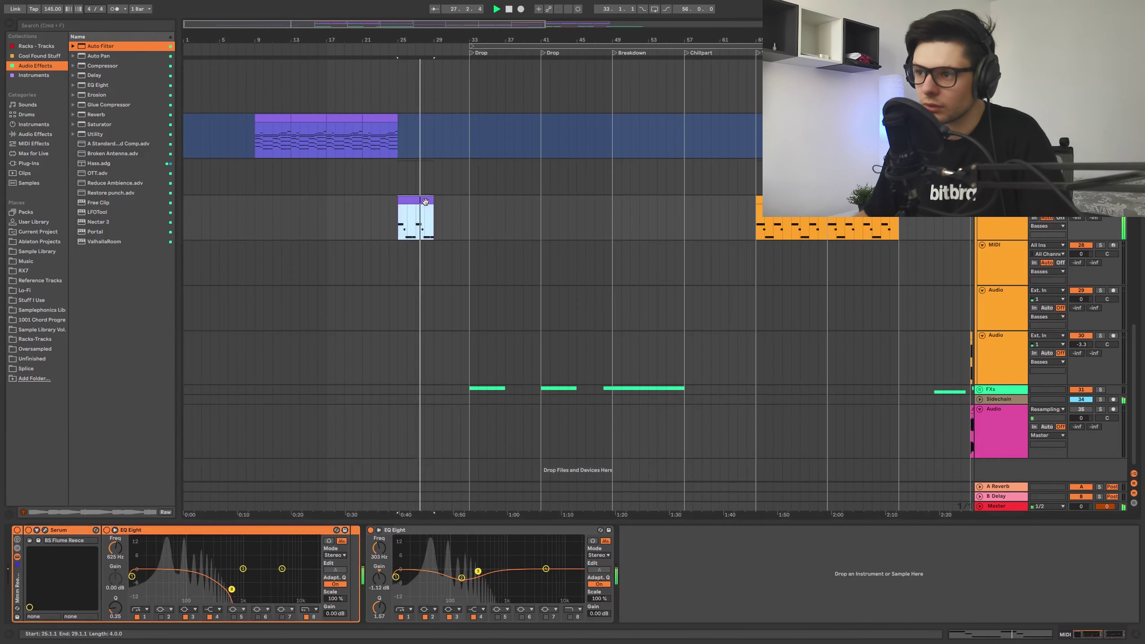
# Step: Duplicate the four-bar bass clip from bar 25 to bar 29
pyautogui.scroll(10, 534, 226)
pyautogui.moveTo(535, 225); pyautogui.dragTo(542, 103)
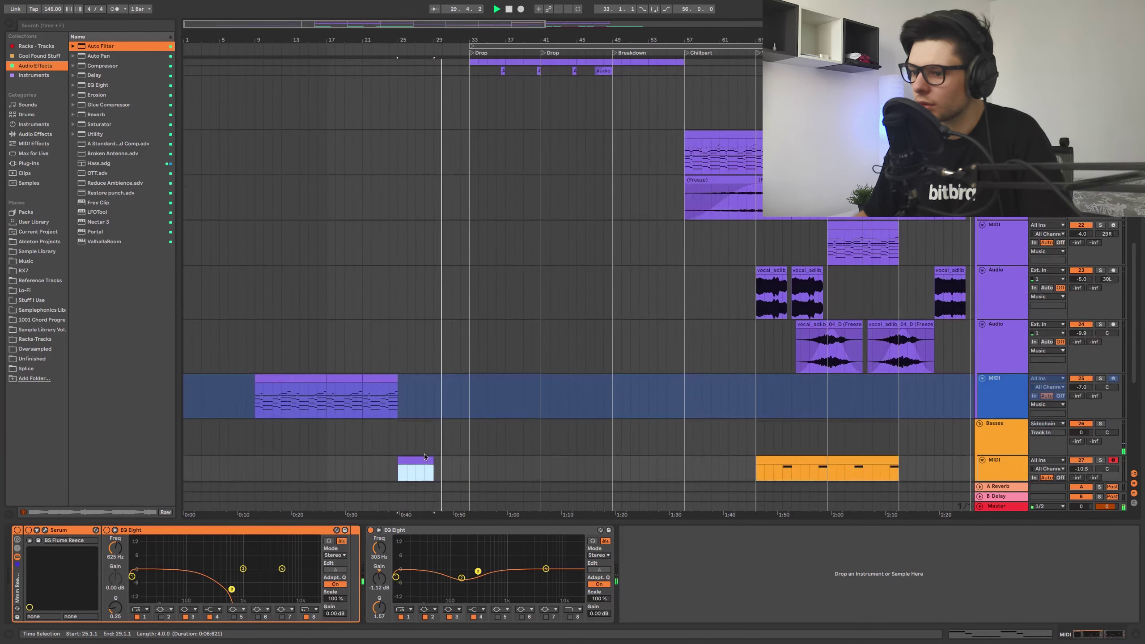
pyautogui.press('super+d')
pyautogui.moveTo(439, 373); pyautogui.dragTo(452, 178)
pyautogui.scroll(5, 451, 253)
pyautogui.scroll(3, 452, 264)
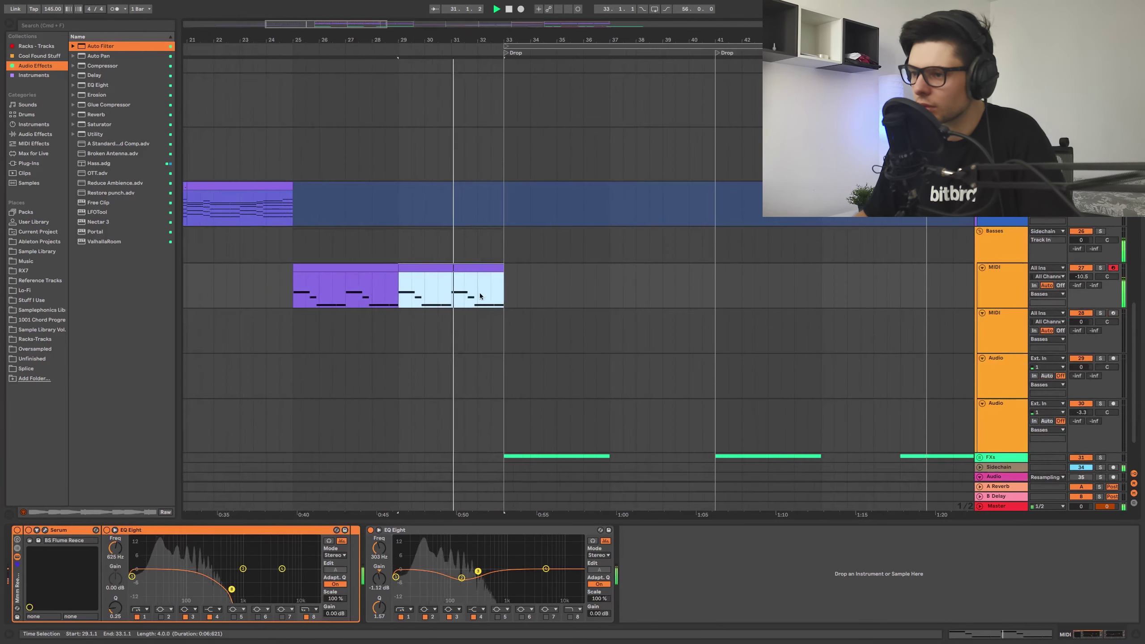
# Step: Cut the bass clip off from bar 32.3, leaving a gap before the first drop
pyautogui.moveTo(480, 291); pyautogui.dragTo(504, 284)
pyautogui.click(490, 287)
pyautogui.keyDown('shift'); pyautogui.click(574, 266); pyautogui.keyUp('shift')
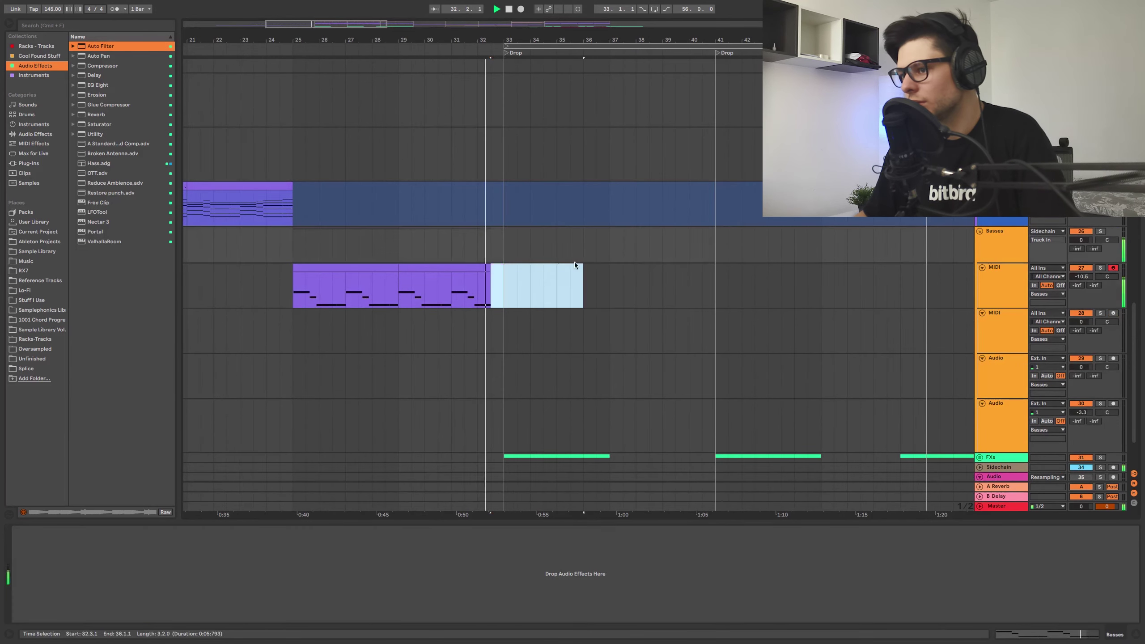
# Step: Copy the first eight bars of the drop's arpeggiated synth clips to bar 25 and start playback
pyautogui.moveTo(509, 119); pyautogui.dragTo(543, 52)
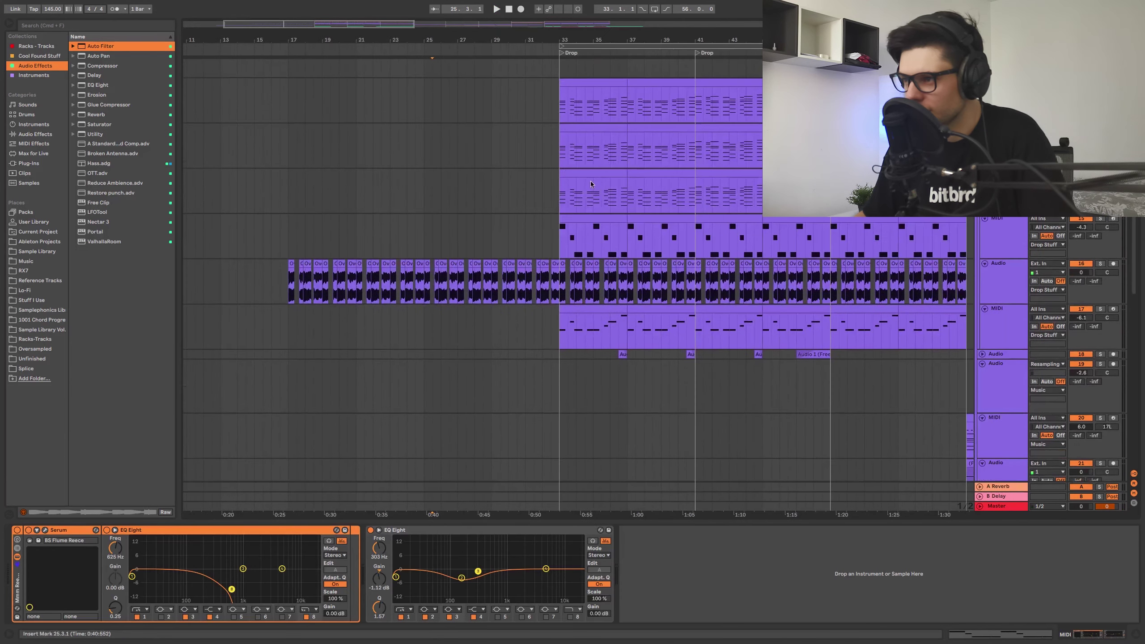
pyautogui.click(594, 173)
pyautogui.keyDown('shift'); pyautogui.click(654, 173); pyautogui.keyUp('shift')
pyautogui.moveTo(598, 173); pyautogui.dragTo(461, 183)
pyautogui.press('space')
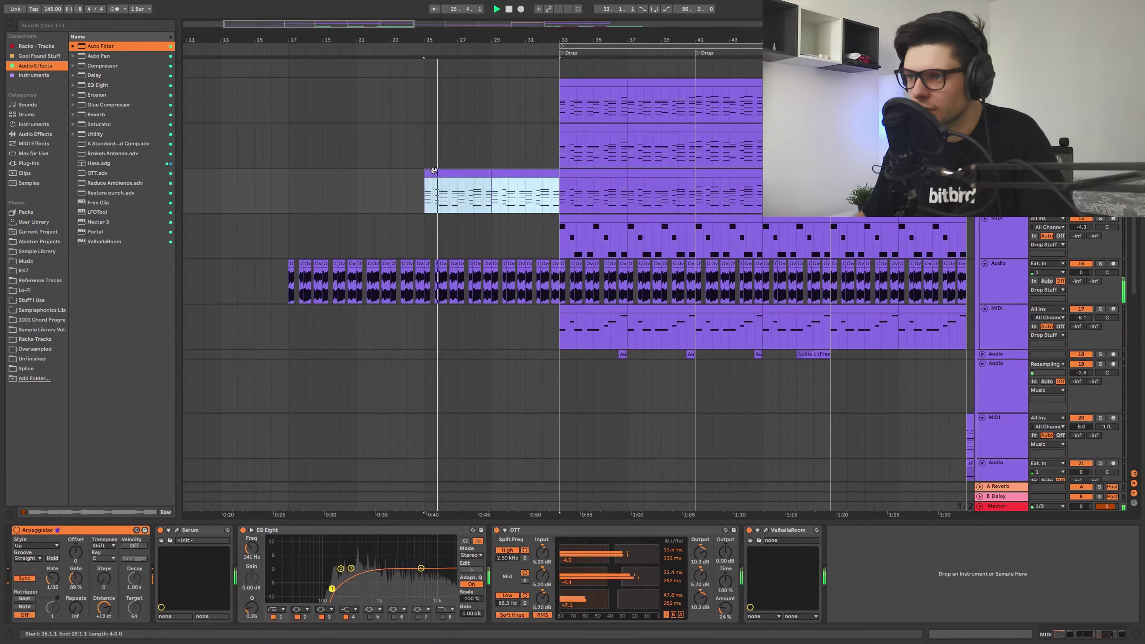
pyautogui.click(434, 171)
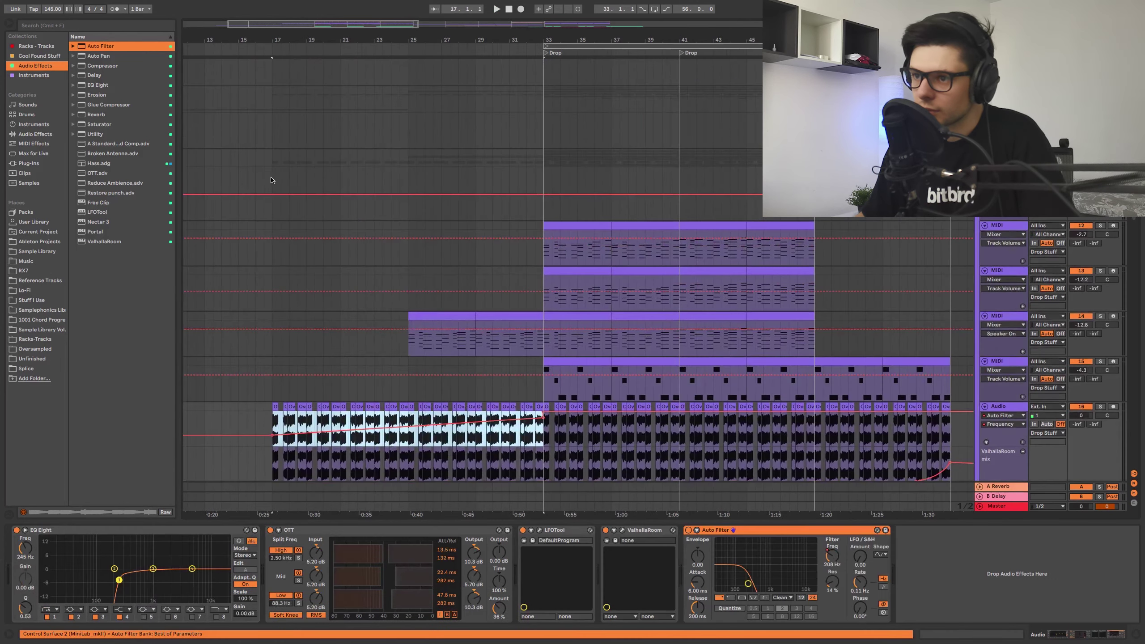
# Step: Paste the rising filter frequency automation onto the Drop Stuff group at bar 17 and delete Auto Filter from the chopped audio track
pyautogui.click(272, 180)
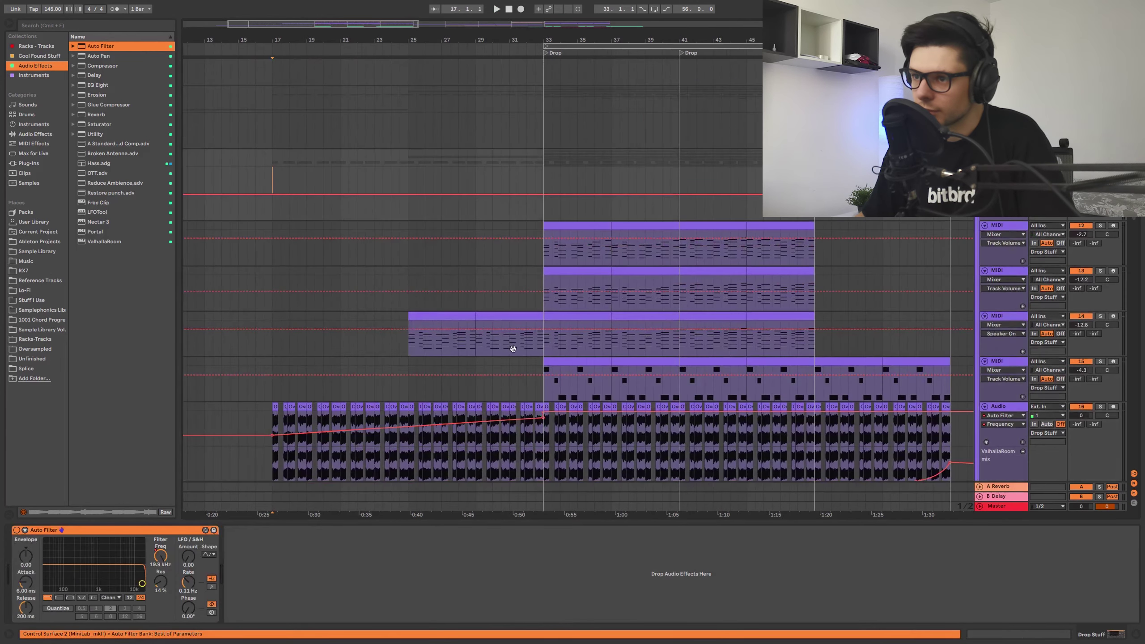
pyautogui.press('super+v')
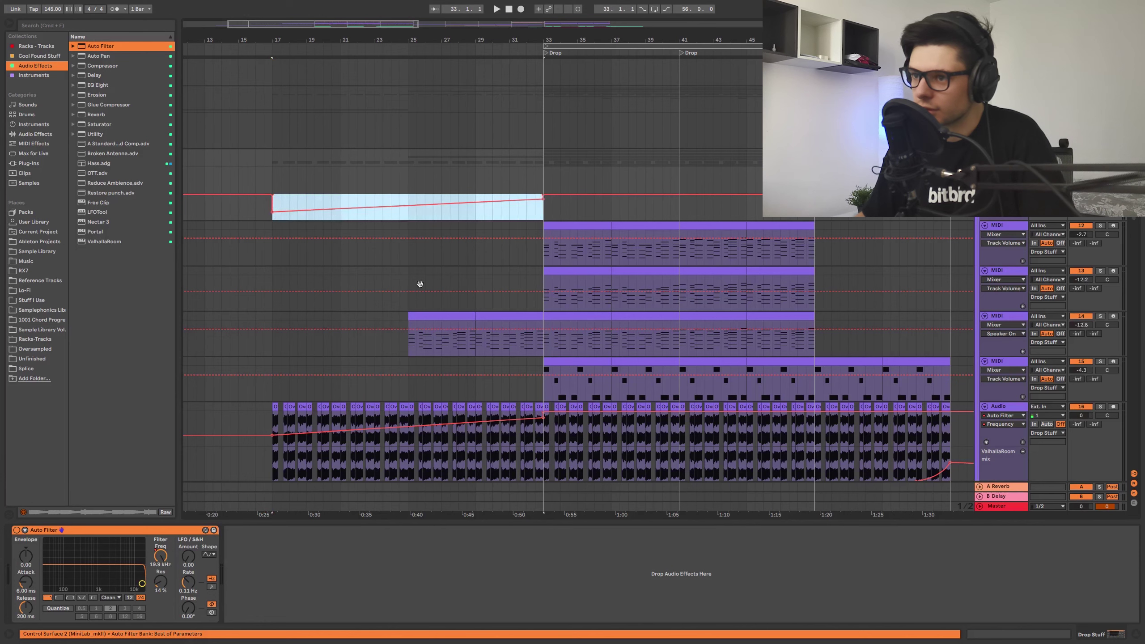
pyautogui.moveTo(471, 234); pyautogui.dragTo(464, 94)
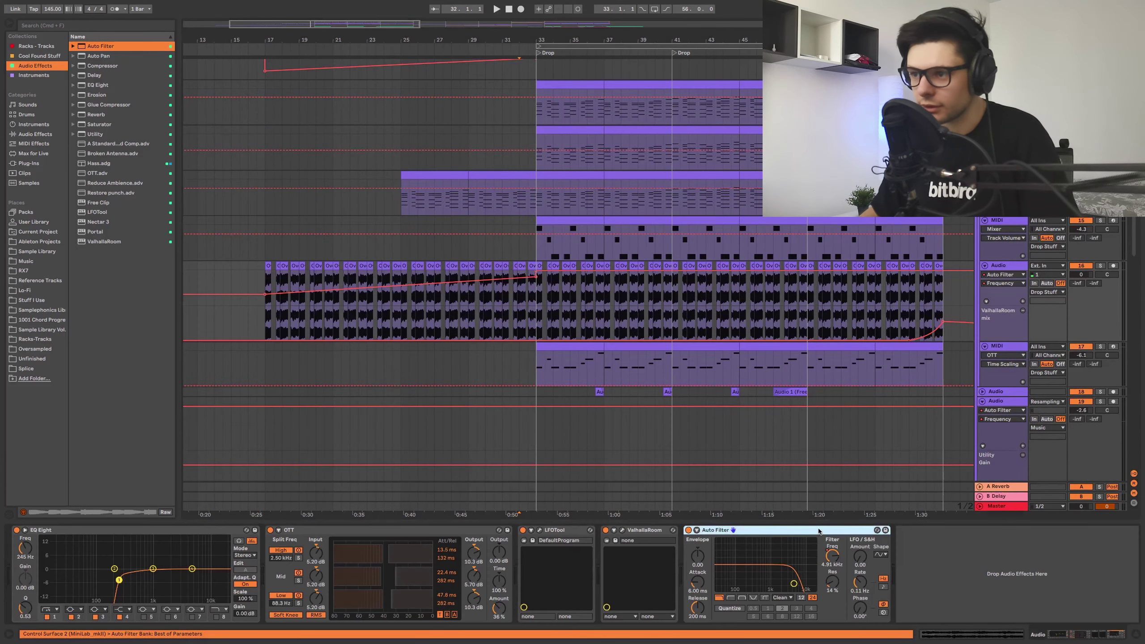
pyautogui.press('Delete')
pyautogui.press('space')
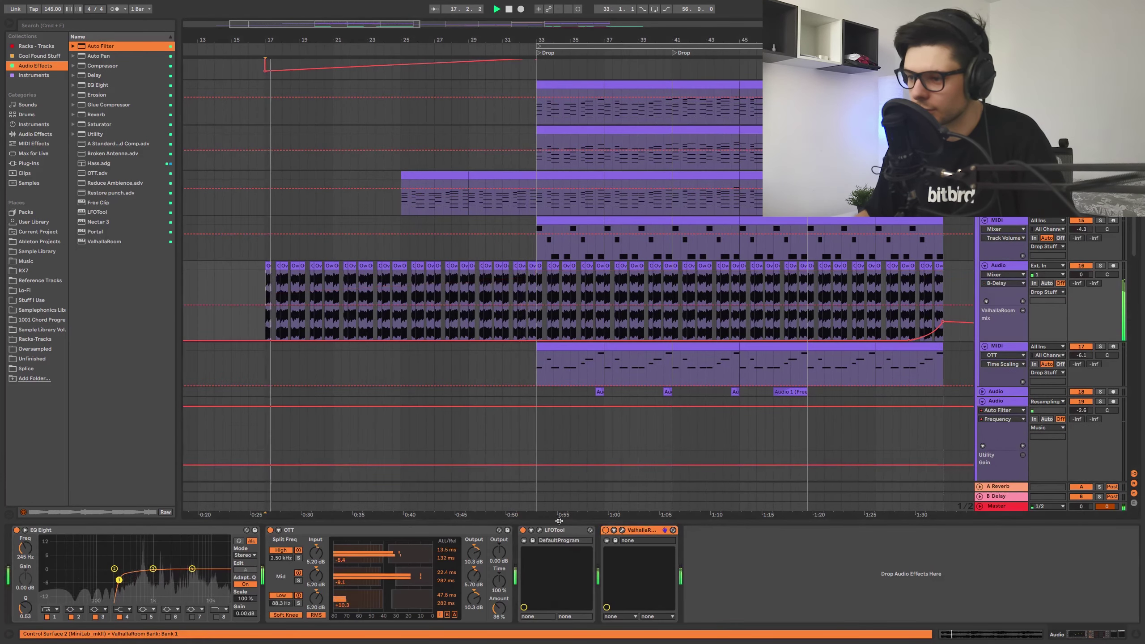
# Step: Hide the device view and audition the pad and bass tracks leading up to the first drop
pyautogui.press('alt+super+l')
pyautogui.moveTo(453, 424); pyautogui.dragTo(457, 411)
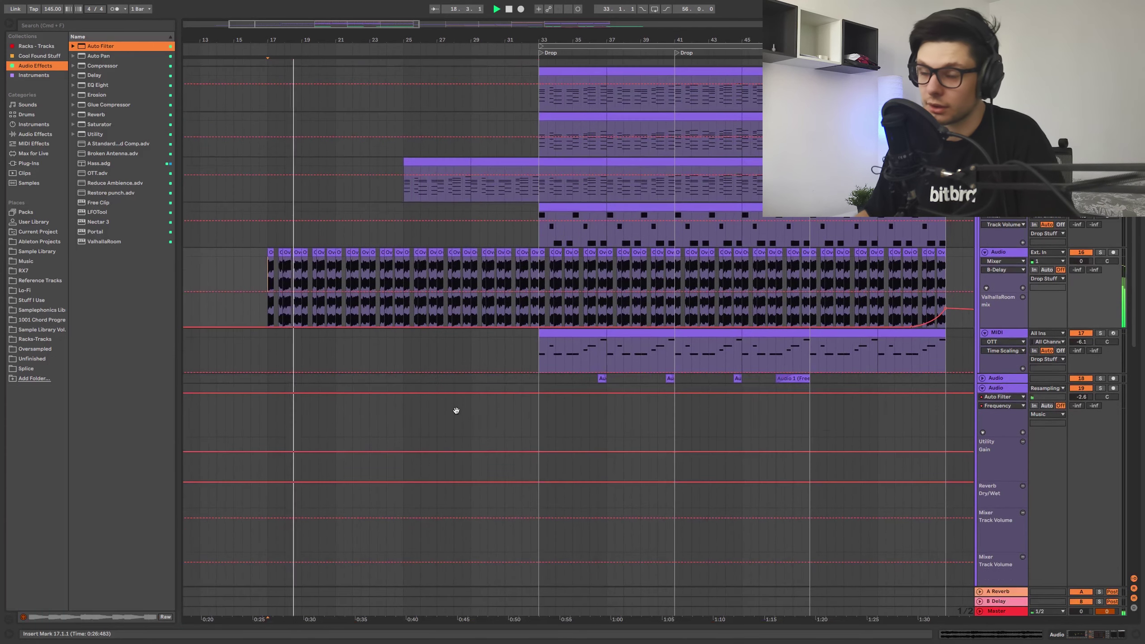
pyautogui.scroll(-10, 468, 376)
pyautogui.click(461, 220)
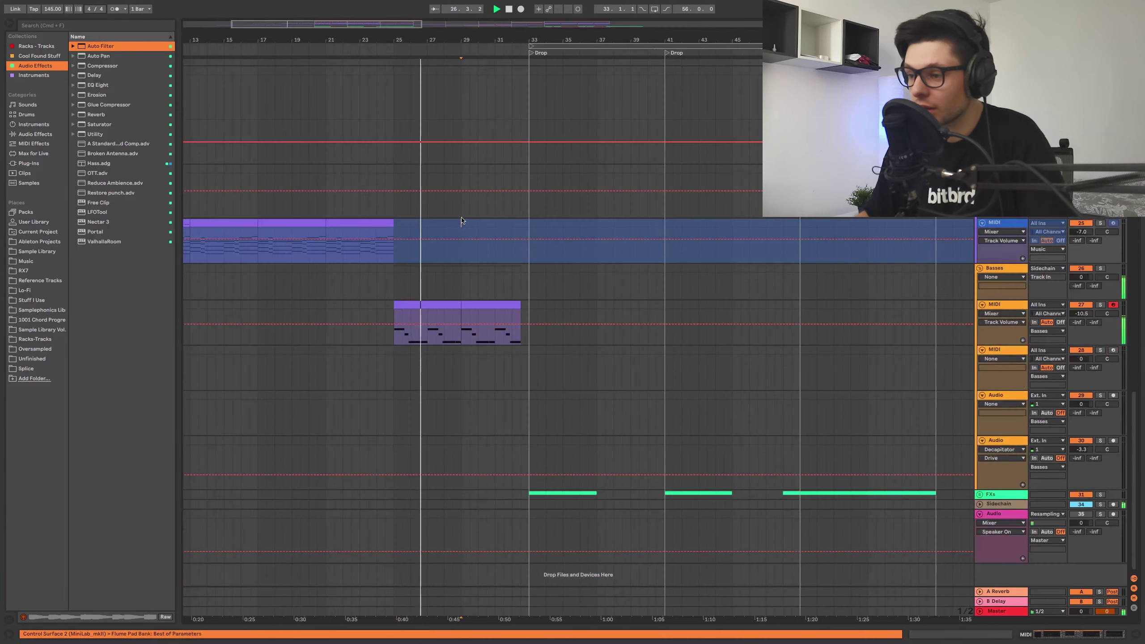
pyautogui.click(504, 222)
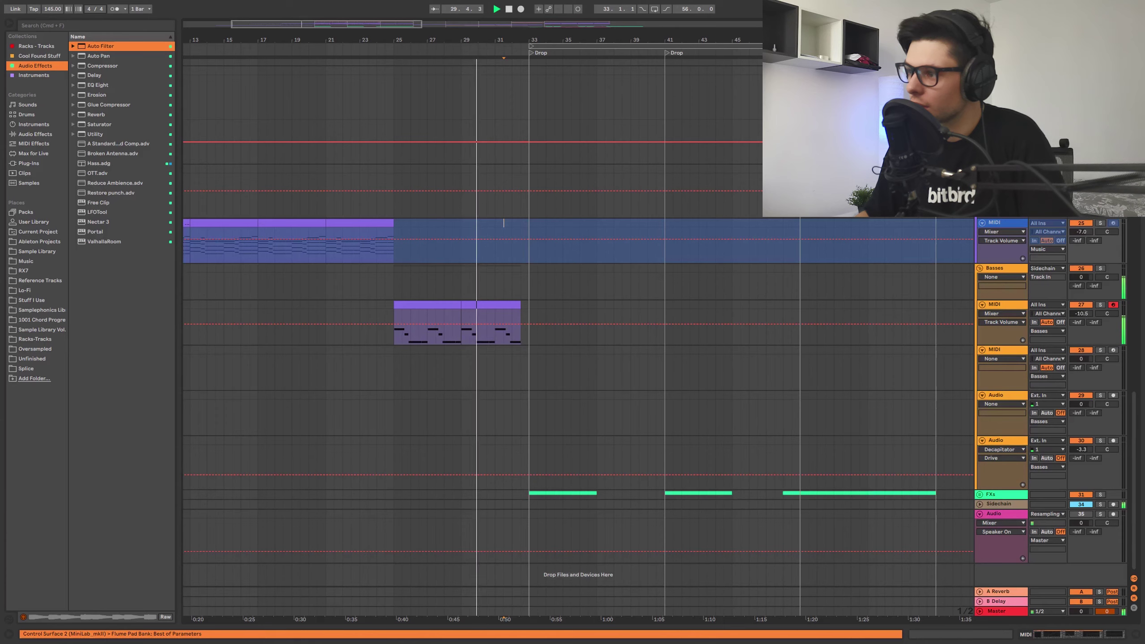
# Step: Copy the two tracks of buildup drum clips before the second drop to bar 25 and play from there
pyautogui.scroll(12, 588, 253)
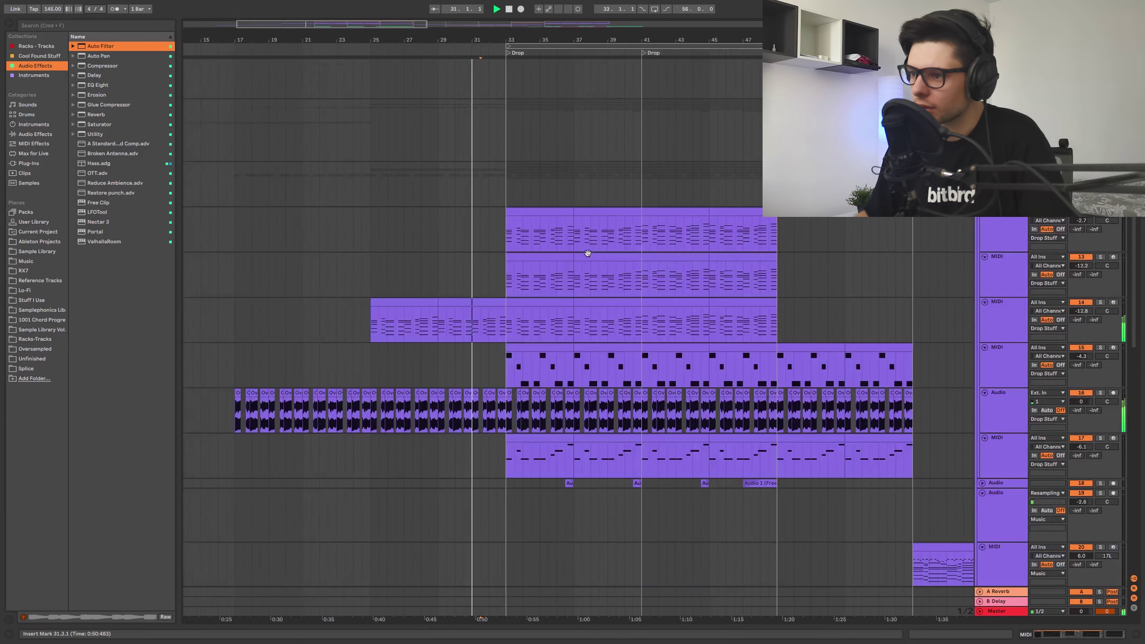
pyautogui.scroll(-3, 587, 254)
pyautogui.scroll(6, 609, 270)
pyautogui.moveTo(873, 244); pyautogui.dragTo(947, 284)
pyautogui.press('space')
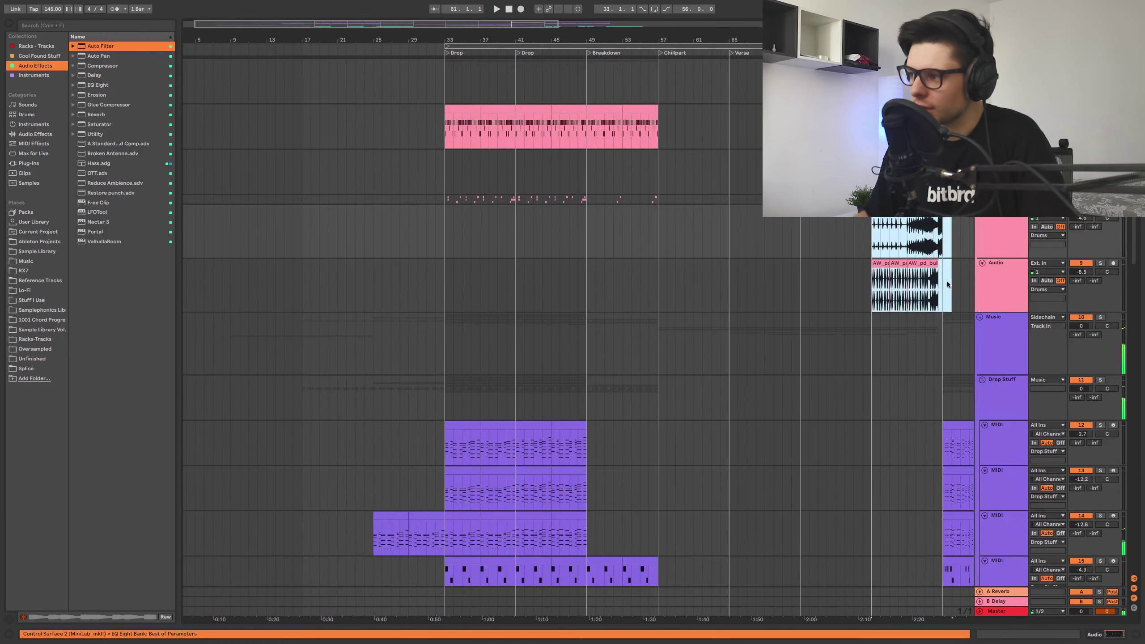
pyautogui.moveTo(392, 233); pyautogui.dragTo(373, 233)
pyautogui.hotkey('ctrl', 'v')
pyautogui.click(374, 233)
pyautogui.press('space')
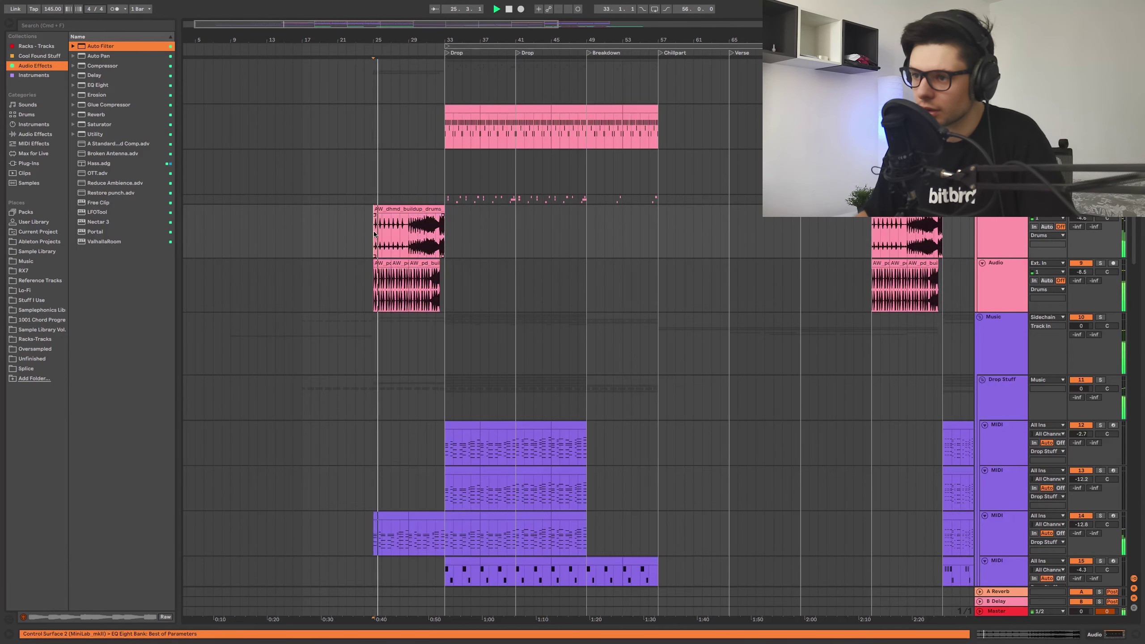
# Step: Extend the frozen pad chords toward the first drop, cut them off at bar 32.3, and play the transition
pyautogui.scroll(-5, 364, 149)
pyautogui.moveTo(364, 148); pyautogui.dragTo(347, 83)
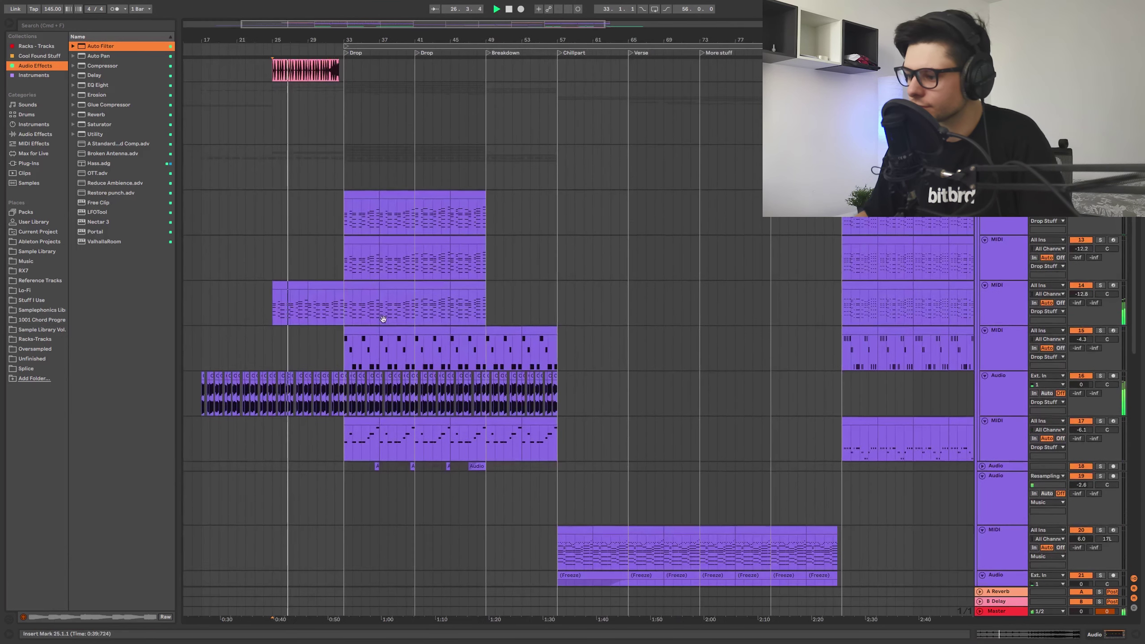
pyautogui.moveTo(384, 319); pyautogui.dragTo(389, 309)
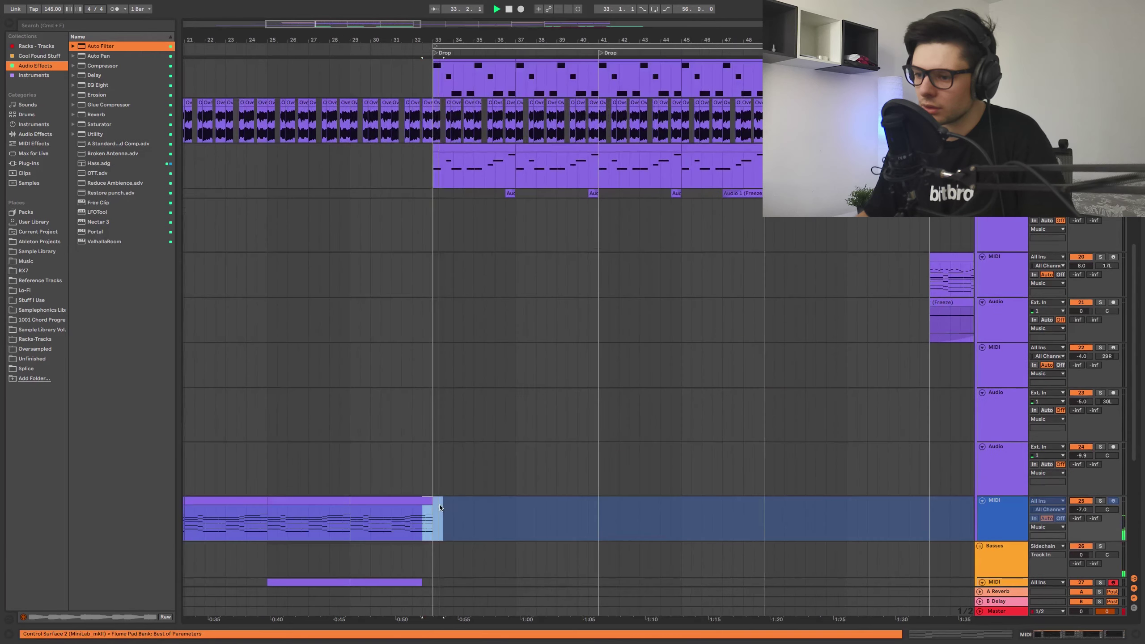
pyautogui.press('space')
pyautogui.click(401, 474)
pyautogui.press('space')
pyautogui.moveTo(453, 391); pyautogui.dragTo(469, 203)
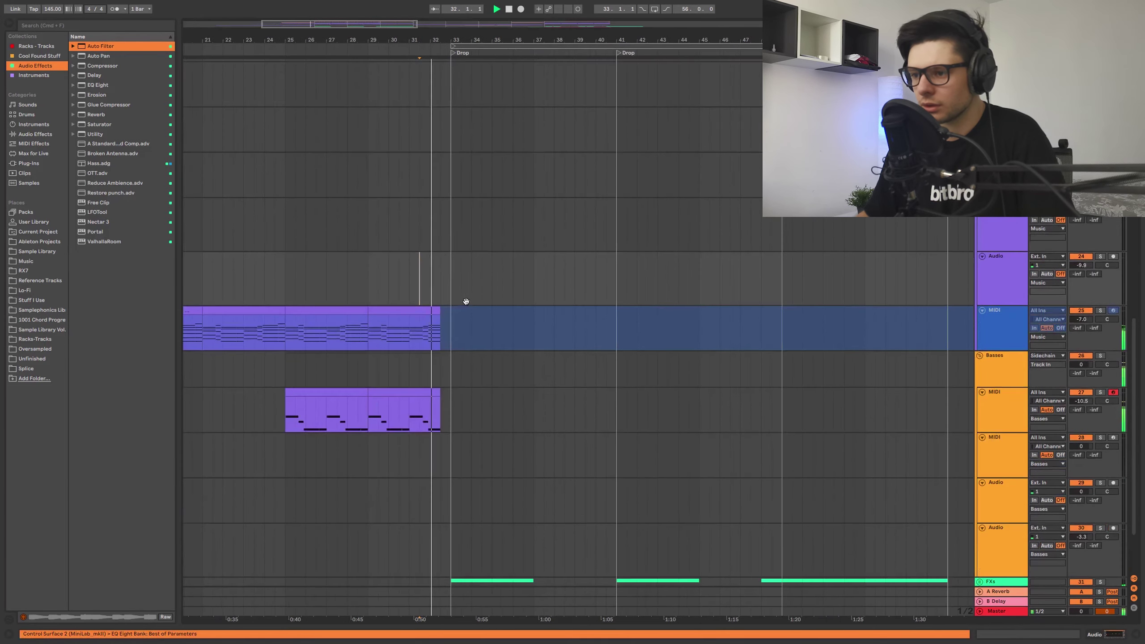
# Step: Copy the first eight bars of the drop's uppermost synth chord clips from bar 33 to bar 25
pyautogui.moveTo(518, 386); pyautogui.dragTo(602, 541)
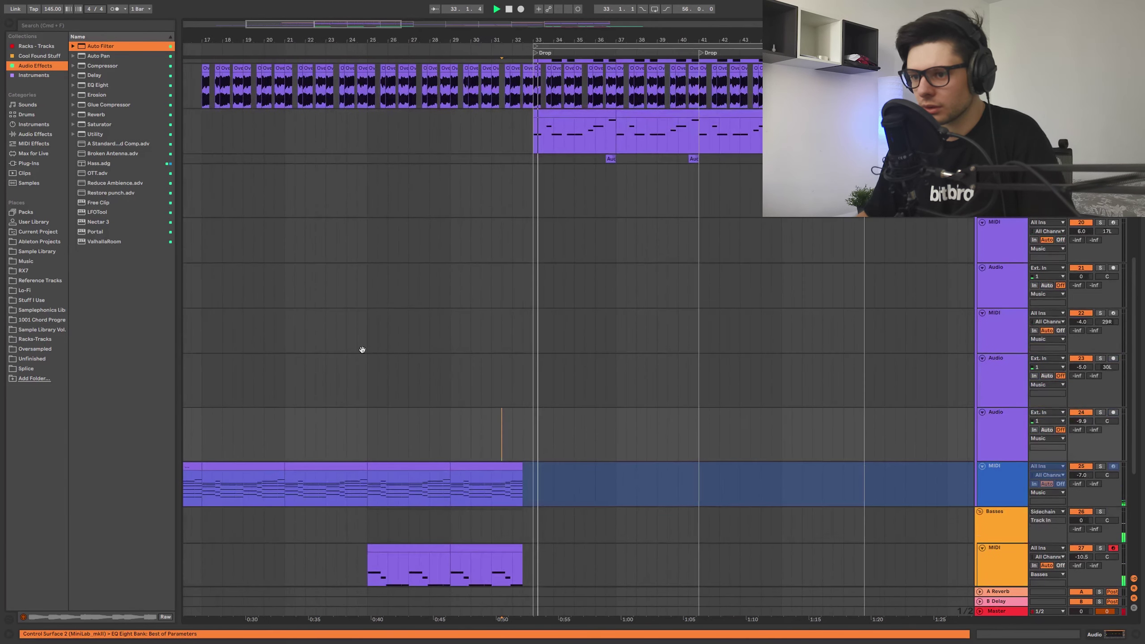
pyautogui.moveTo(363, 351); pyautogui.dragTo(402, 343)
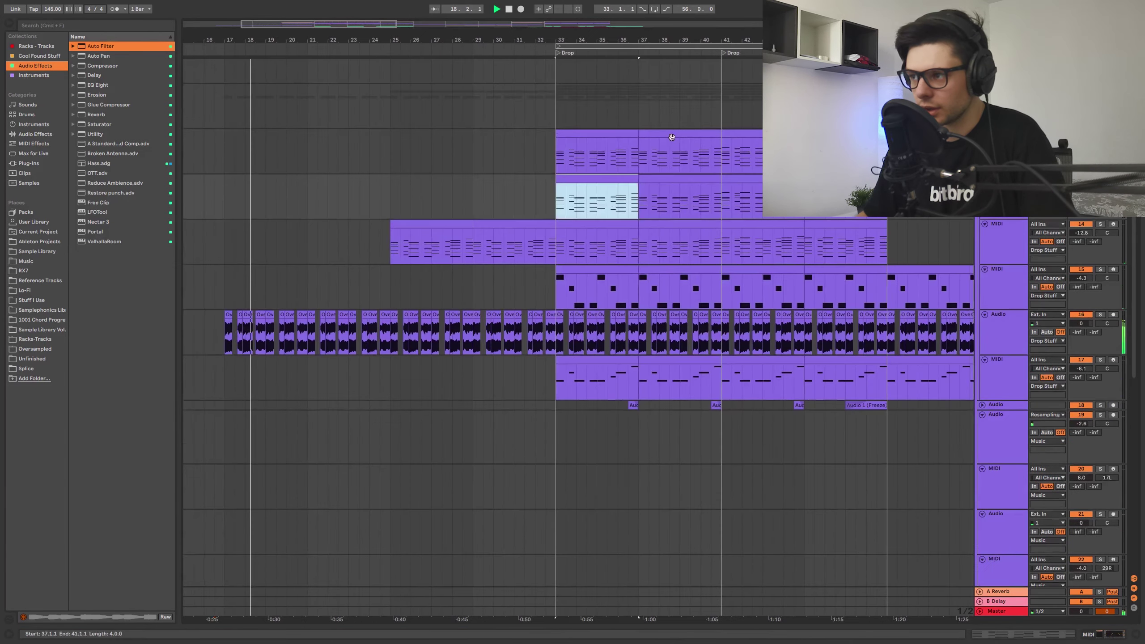
pyautogui.keyDown('shift'); pyautogui.click(663, 137); pyautogui.keyUp('shift')
pyautogui.moveTo(600, 135); pyautogui.dragTo(434, 135)
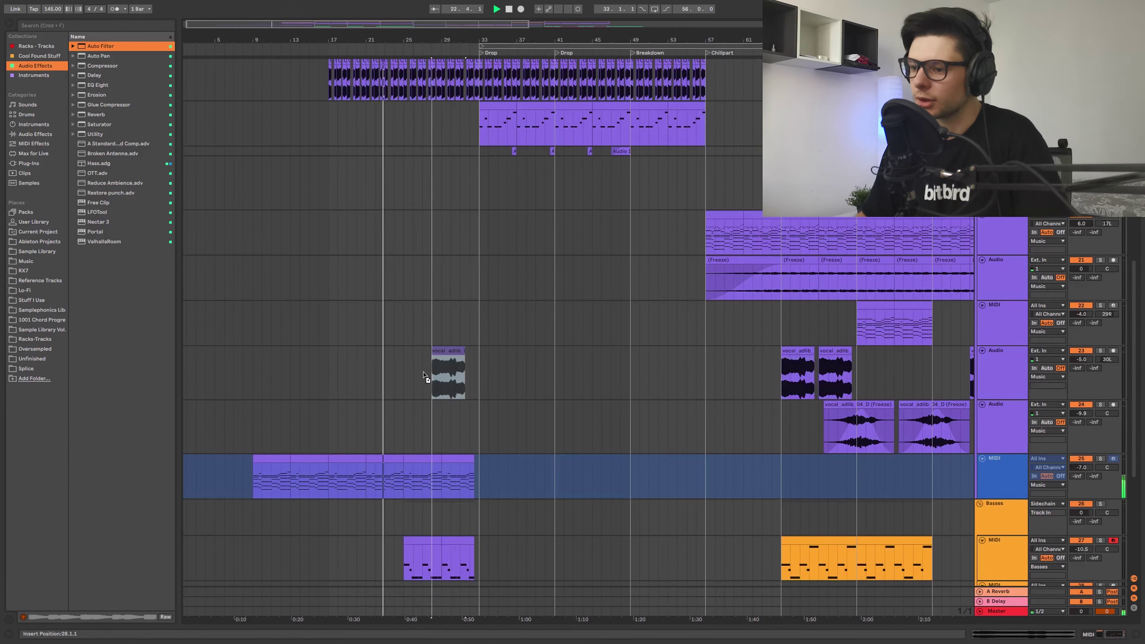
# Step: Place copies of the vocal_adlib_04_D clip at bars 25 and 17, and copy the four-bar MIDI clip at bar 73 to bar 29
pyautogui.moveTo(424, 374); pyautogui.dragTo(420, 369)
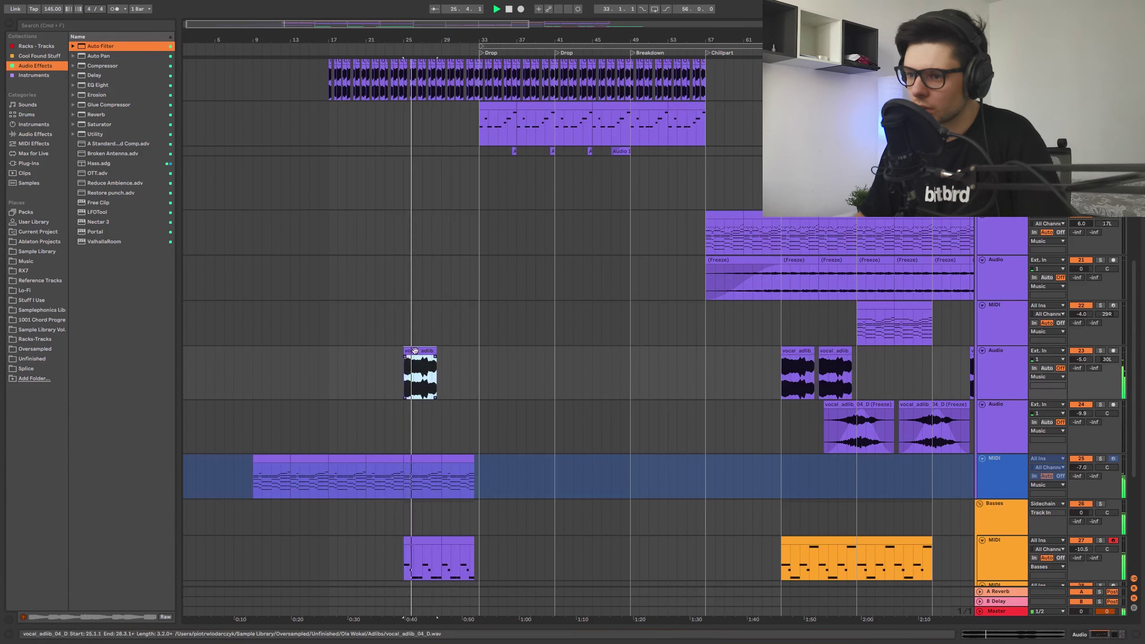
pyautogui.moveTo(419, 368); pyautogui.dragTo(340, 363)
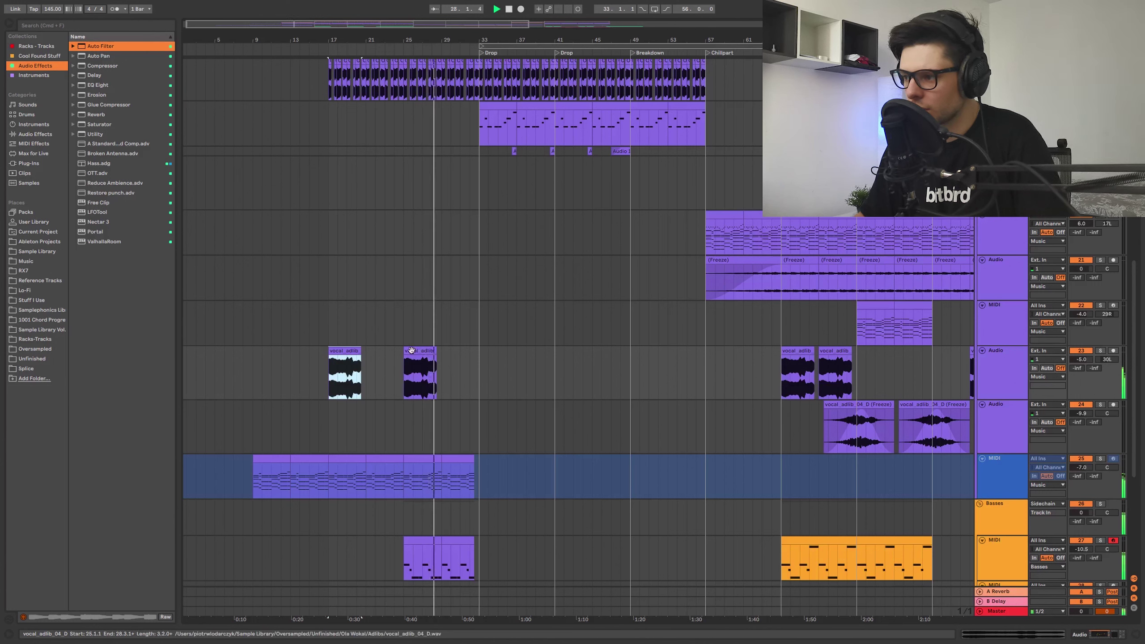
pyautogui.moveTo(871, 306); pyautogui.dragTo(457, 334)
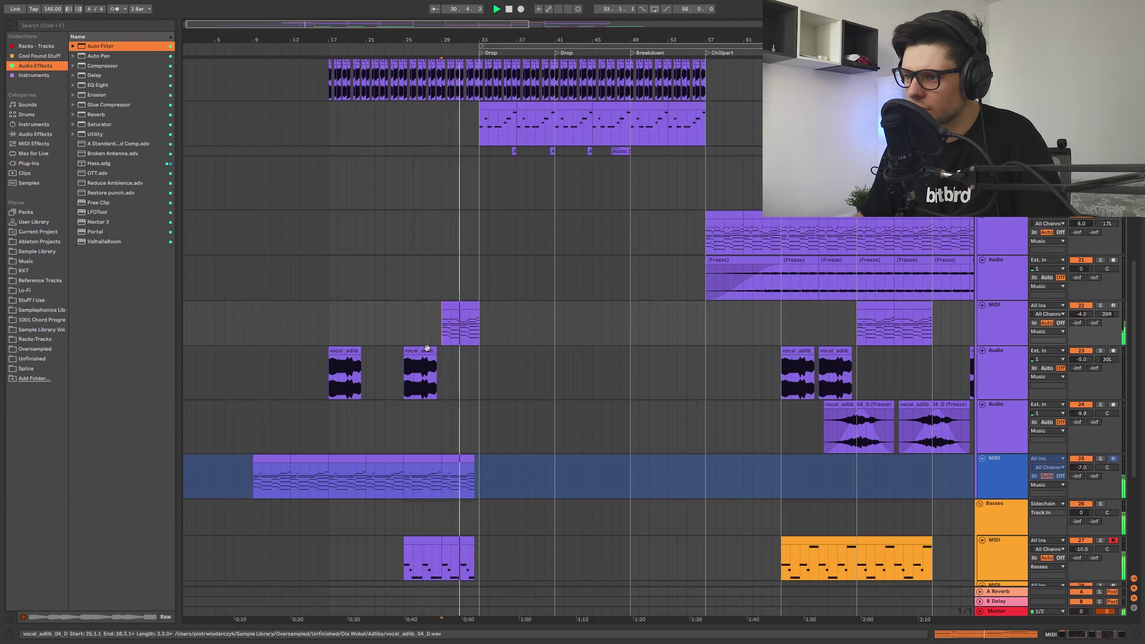
# Step: Cut off the end of the four-bar MIDI clip at bar 29 from bar 32.3, leaving a gap before the first drop
pyautogui.scroll(5, 479, 329)
pyautogui.moveTo(474, 321); pyautogui.dragTo(492, 320)
pyautogui.press('Delete')
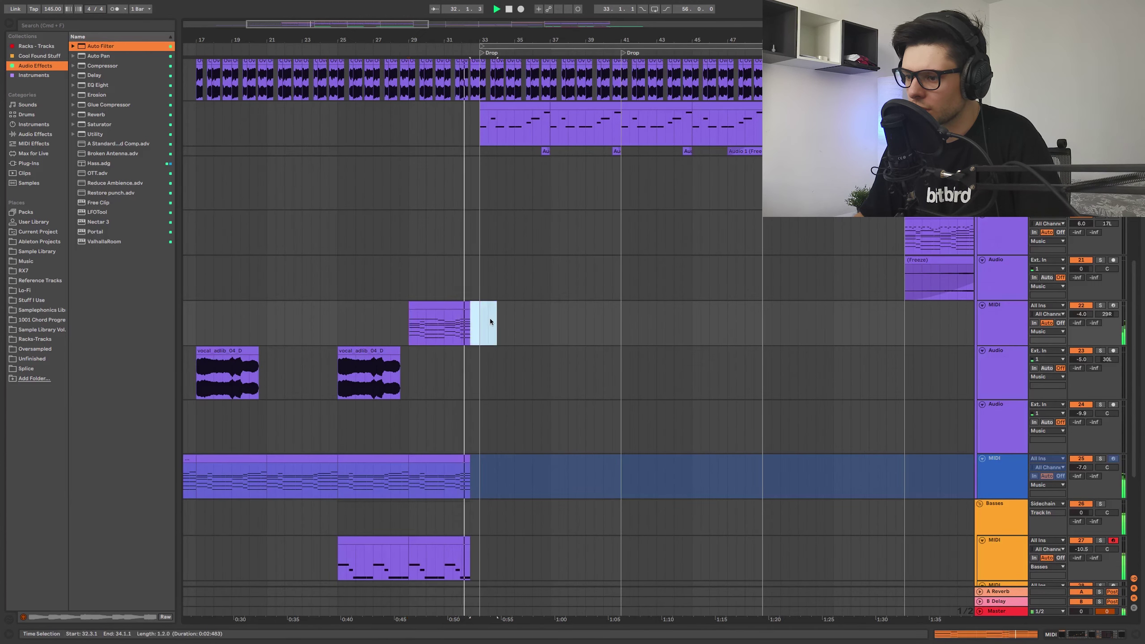
# Step: Place four-bar chord MIDI clips at bars 17 and 21 on track 20, and play from bar 17
pyautogui.moveTo(449, 278); pyautogui.dragTo(568, 327)
pyautogui.moveTo(409, 353); pyautogui.dragTo(575, 253)
pyautogui.scroll(-3, 488, 255)
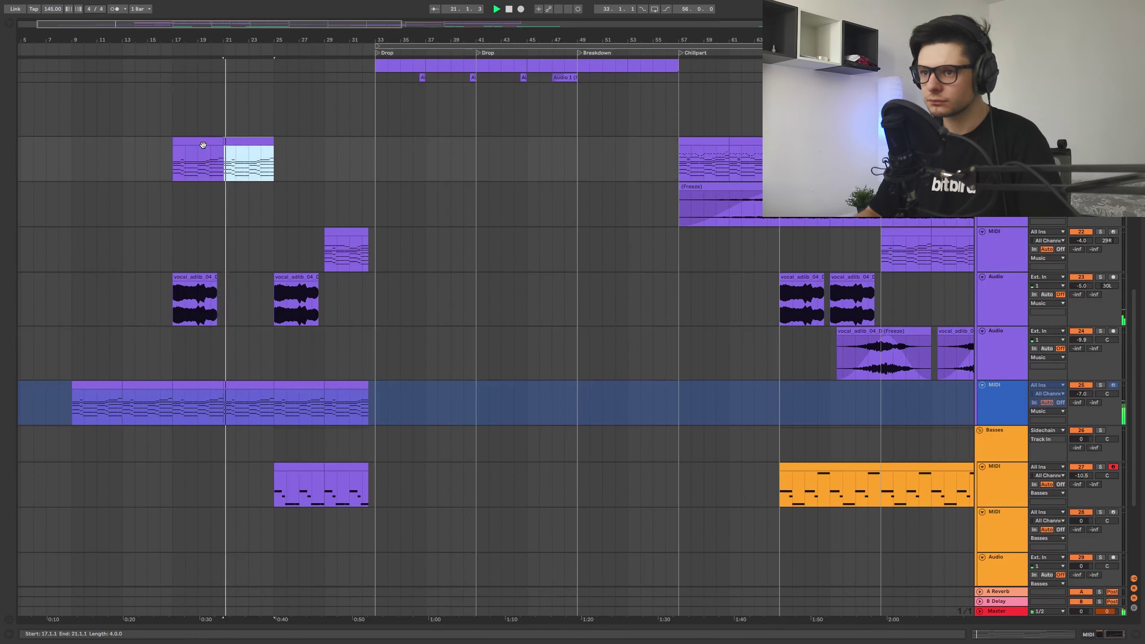
pyautogui.scroll(3, 201, 166)
pyautogui.moveTo(213, 167); pyautogui.dragTo(276, 185)
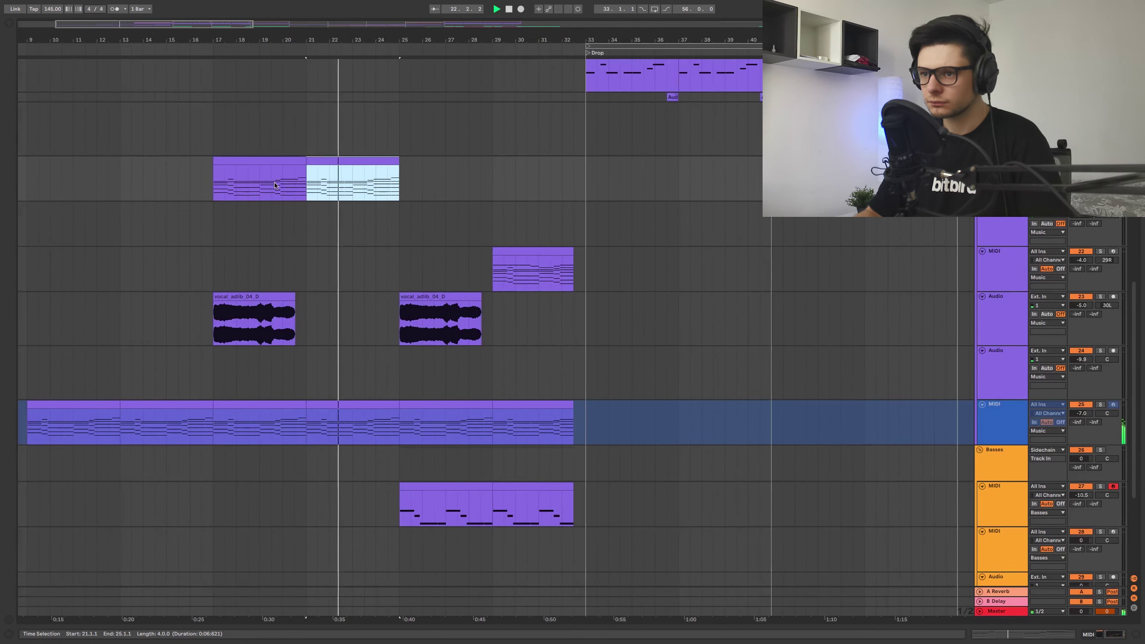
pyautogui.click(264, 171)
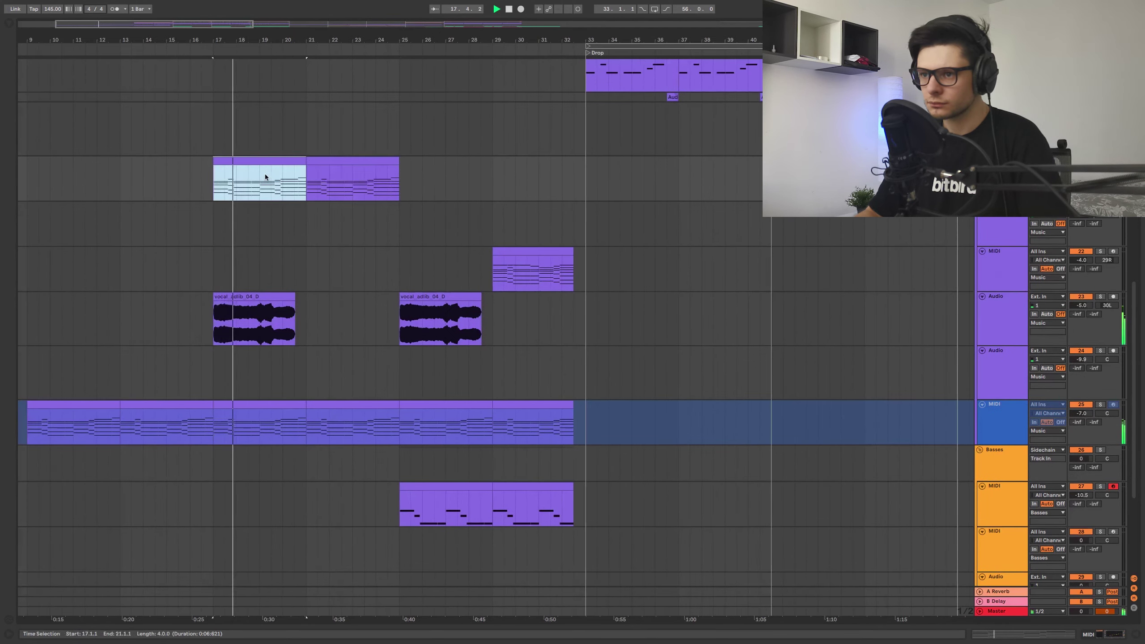
# Step: Duplicate track 20's four-bar chord clip to bars 25 and 29, and remove its end from bar 32.3
pyautogui.scroll(5, 333, 353)
pyautogui.click(383, 325)
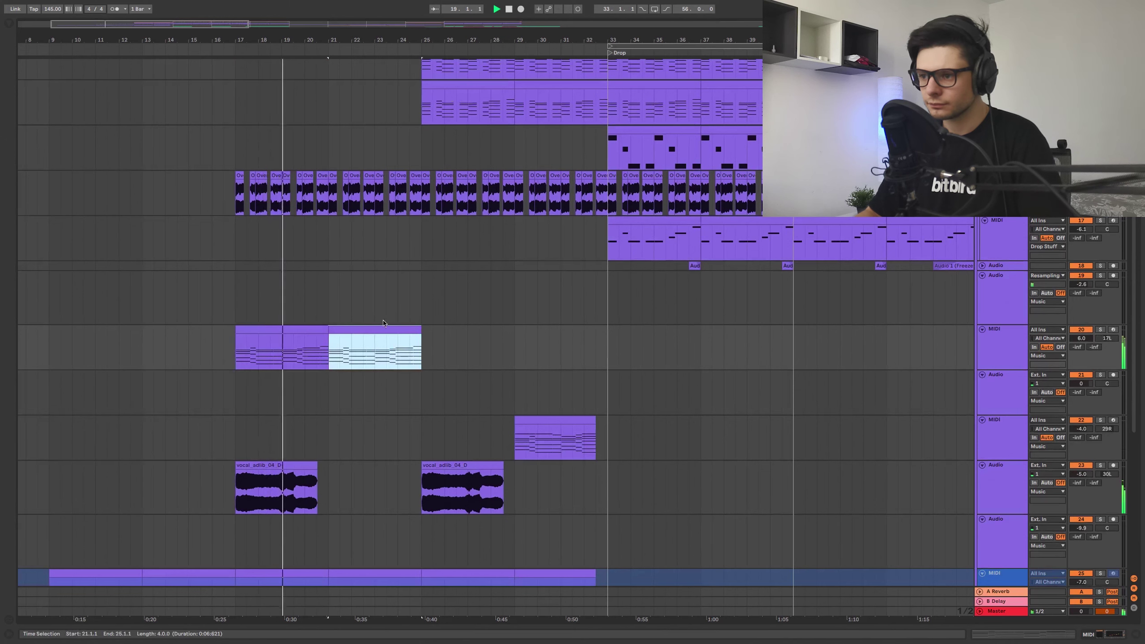
pyautogui.hotkey('ctrl', 'd')
pyautogui.scroll(-3, 518, 280)
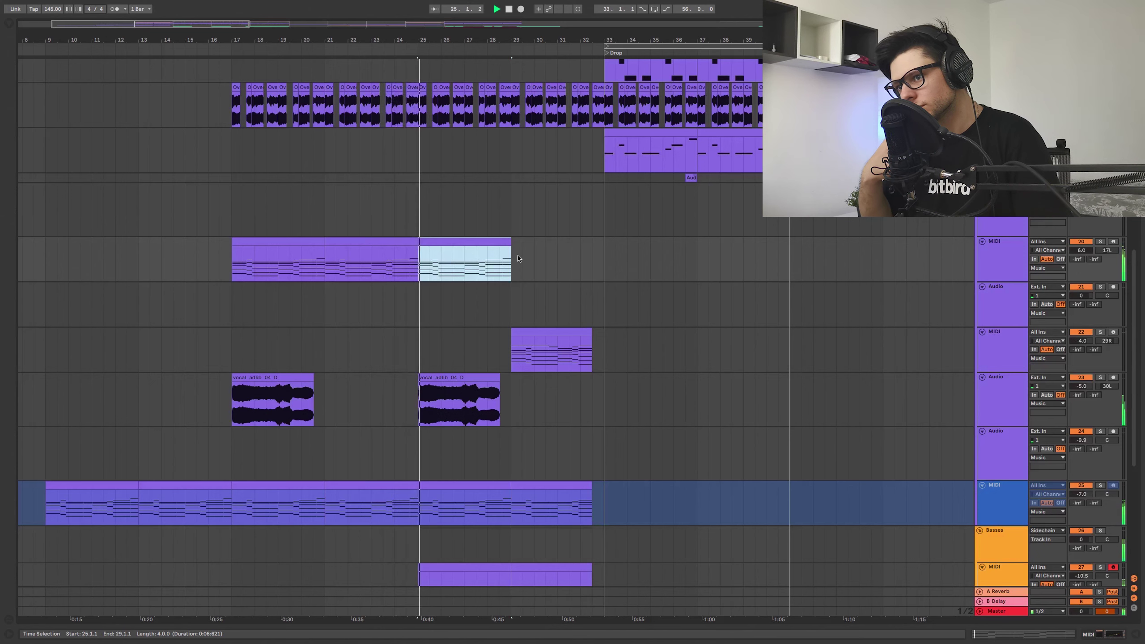
pyautogui.hotkey('ctrl', 'd')
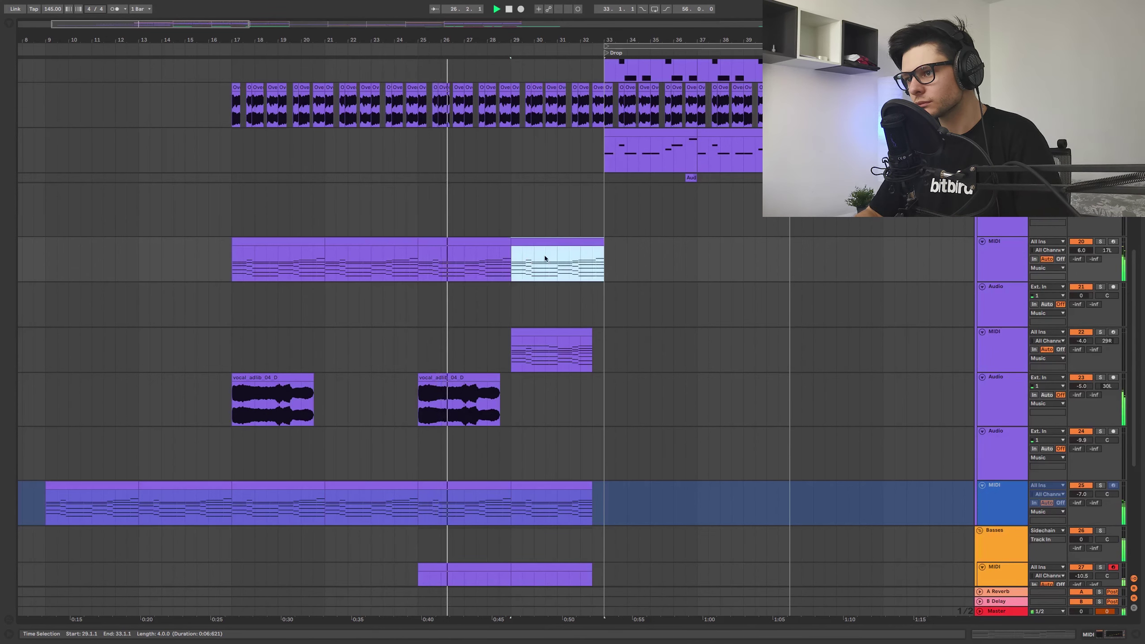
pyautogui.moveTo(593, 259); pyautogui.dragTo(656, 256)
pyautogui.scroll(-6, 656, 256)
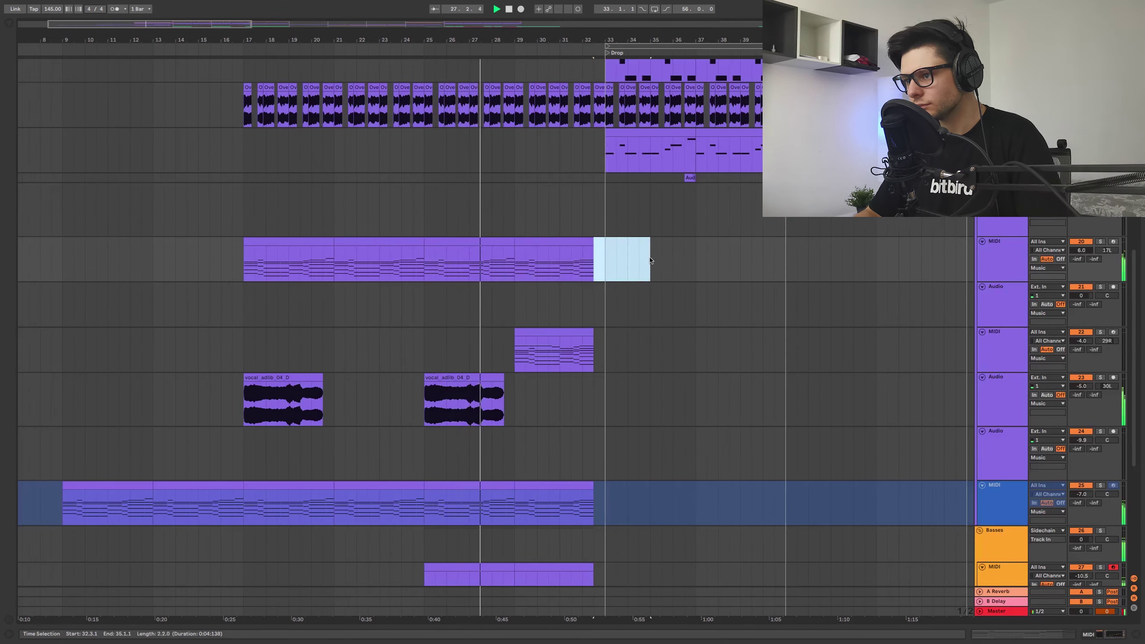
# Step: Listen to the end of the buildup going into the first drop and review the clips on all tracks
pyautogui.moveTo(567, 307); pyautogui.dragTo(660, 164)
pyautogui.scroll(-1, 644, 194)
pyautogui.scroll(-2, 643, 193)
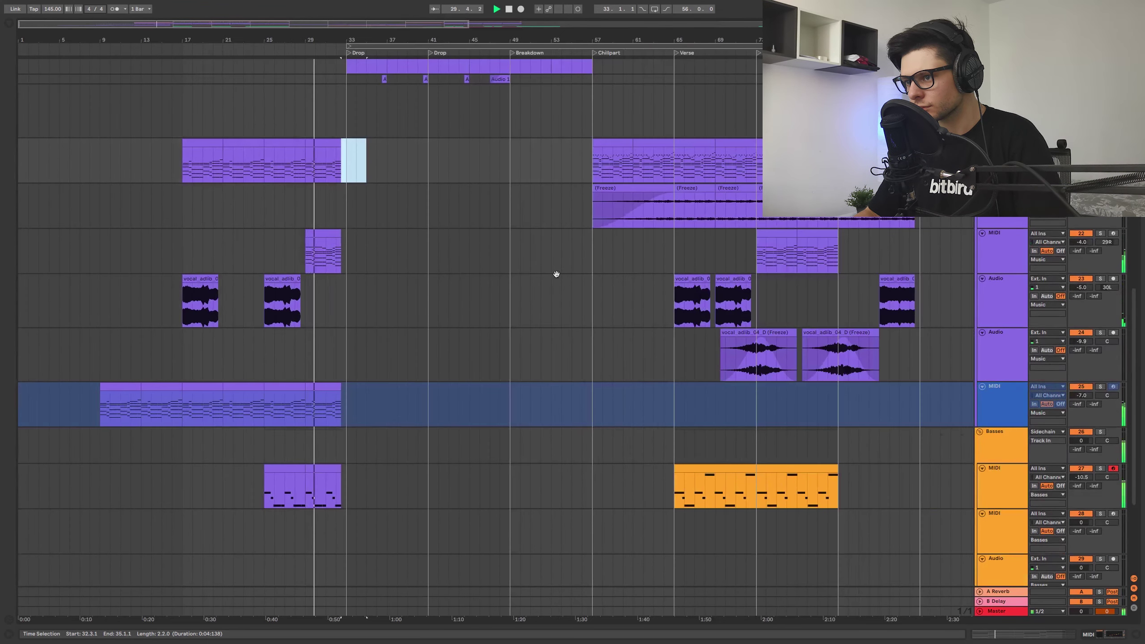
pyautogui.scroll(4, 556, 274)
pyautogui.click(491, 274)
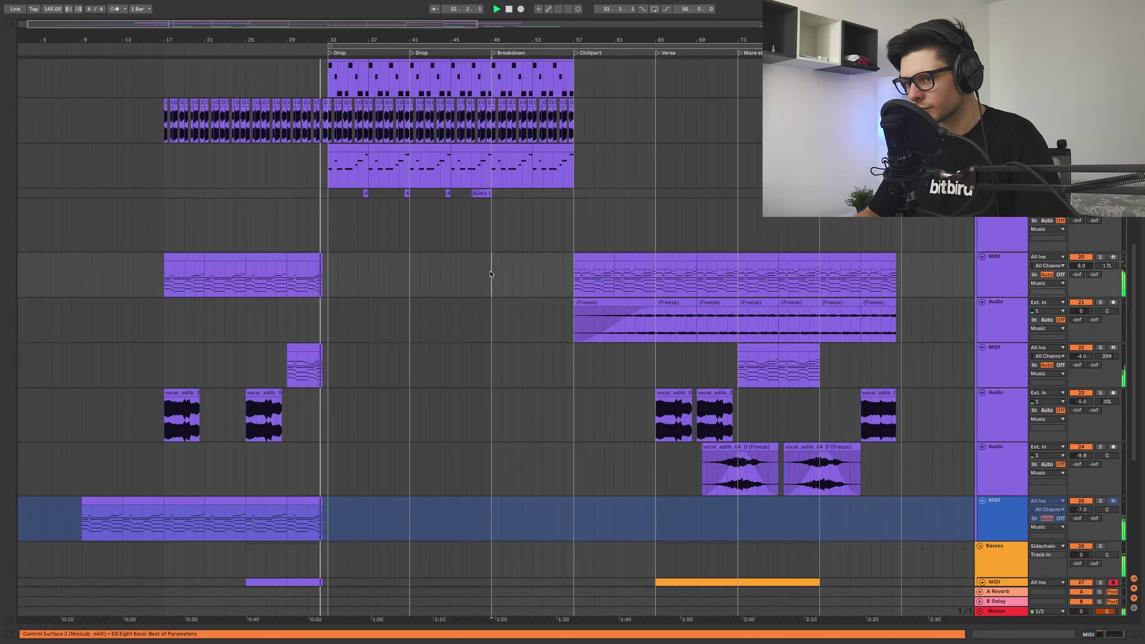
pyautogui.scroll(1, 491, 273)
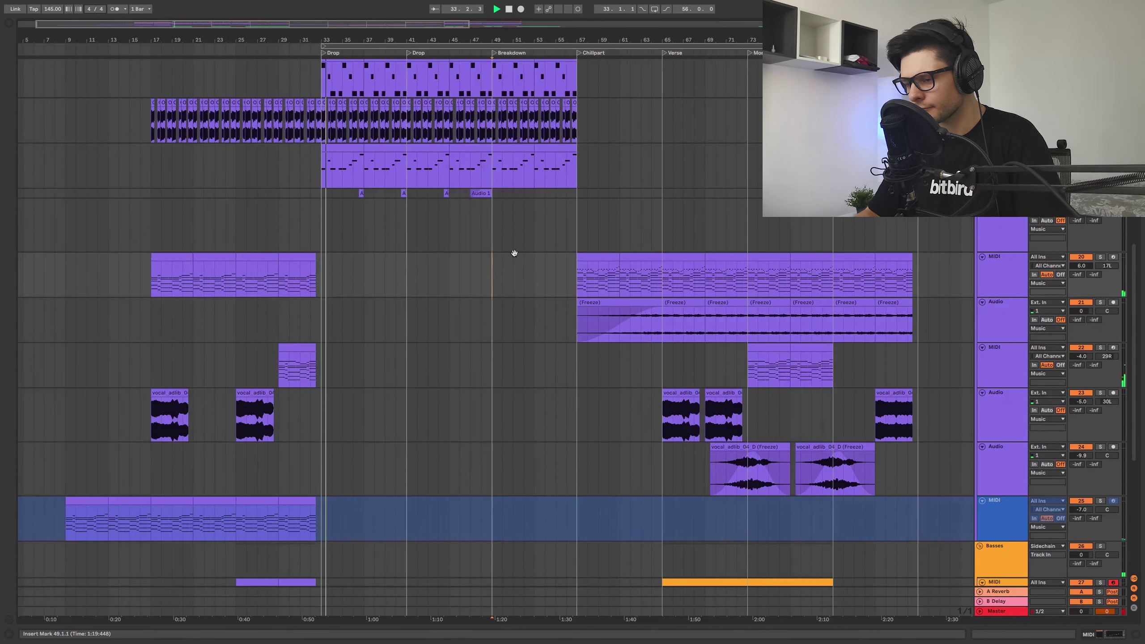
pyautogui.scroll(4, 505, 293)
pyautogui.scroll(5, 639, 153)
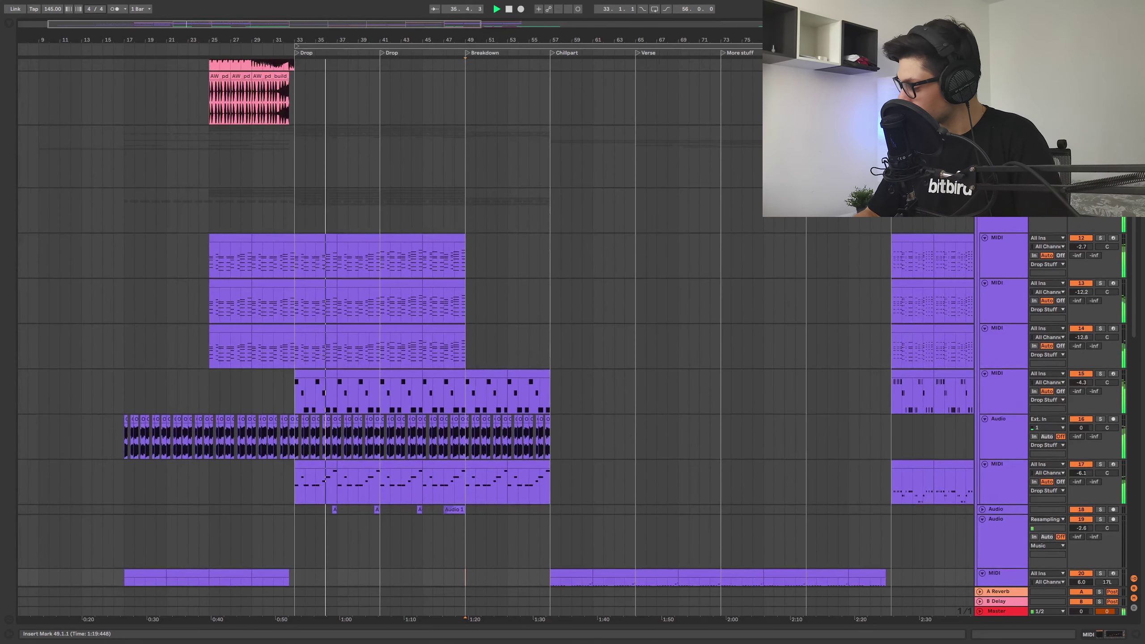
pyautogui.hscroll(3, 734, 192)
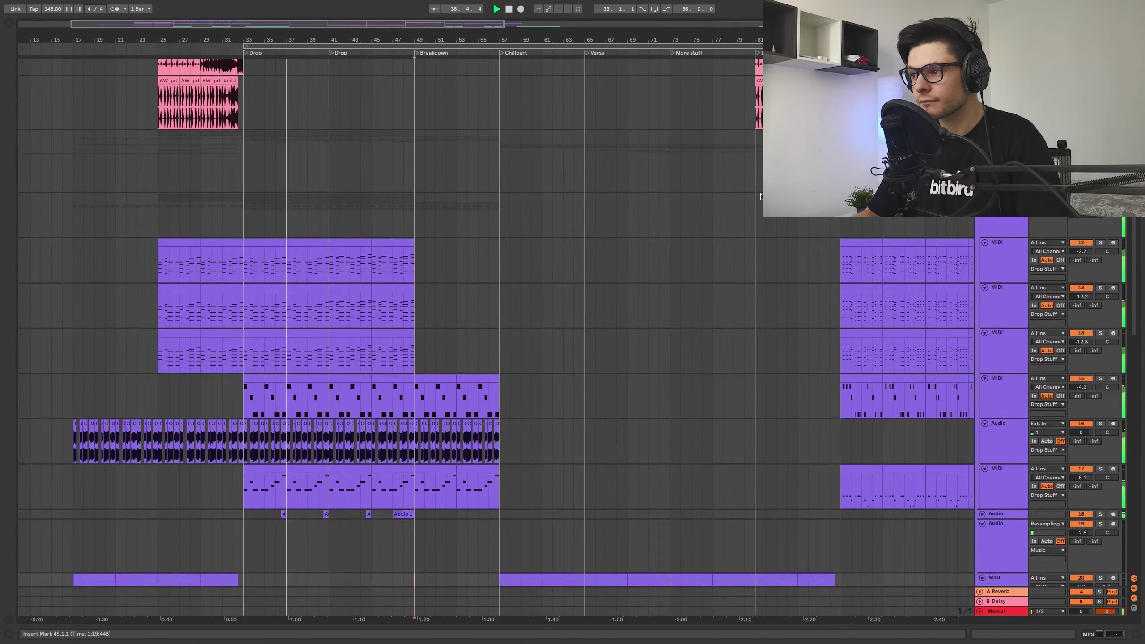
# Step: Play the arrangement from bar 86 through the second drop, and stop playback at its end
pyautogui.press('space')
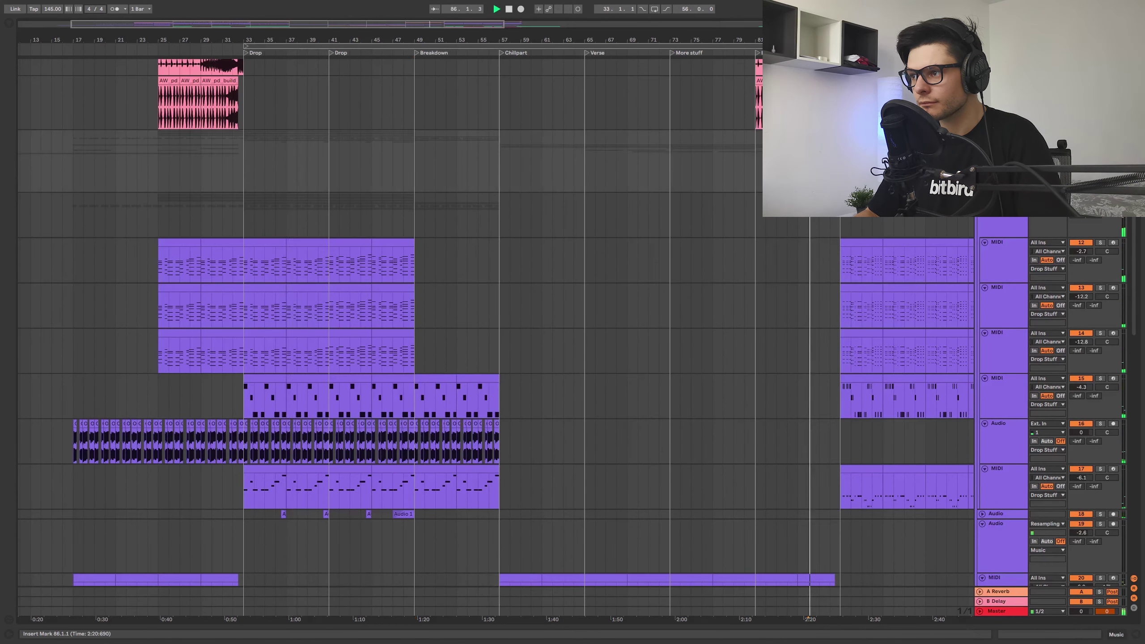
pyautogui.hscroll(15, 608, 122)
pyautogui.scroll(-1, 608, 122)
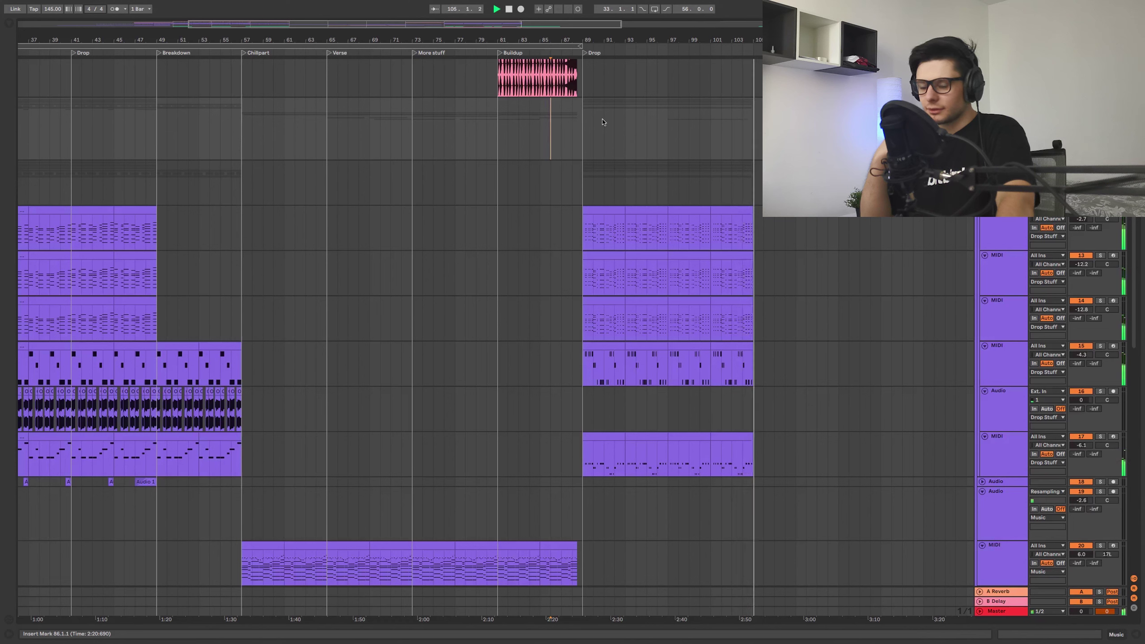
pyautogui.click(506, 218)
pyautogui.press('space')
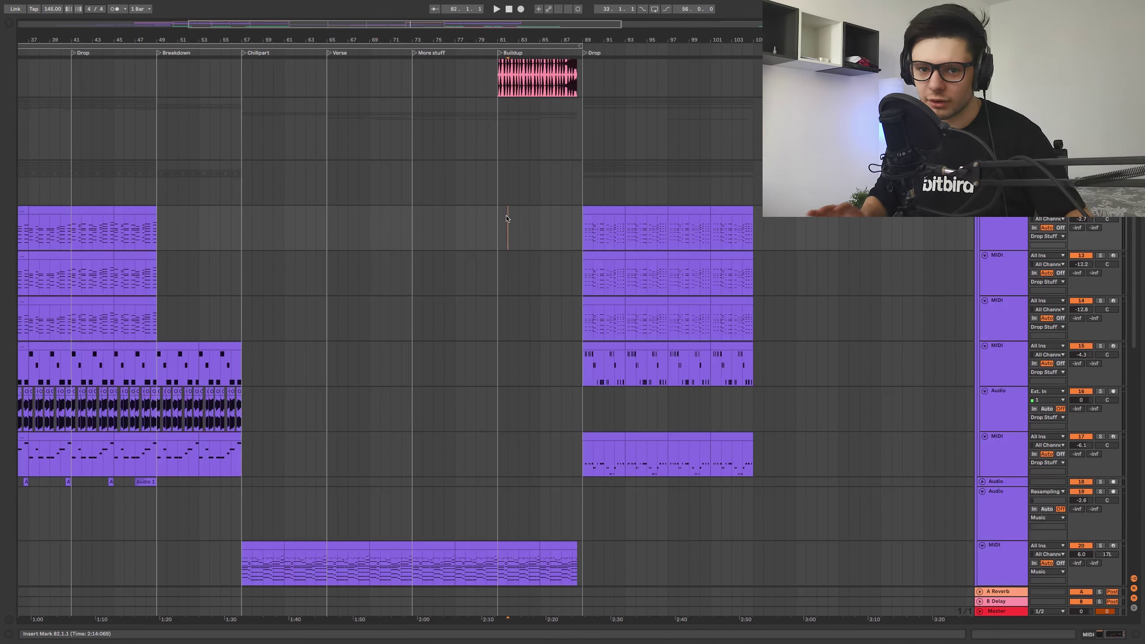
pyautogui.click(530, 249)
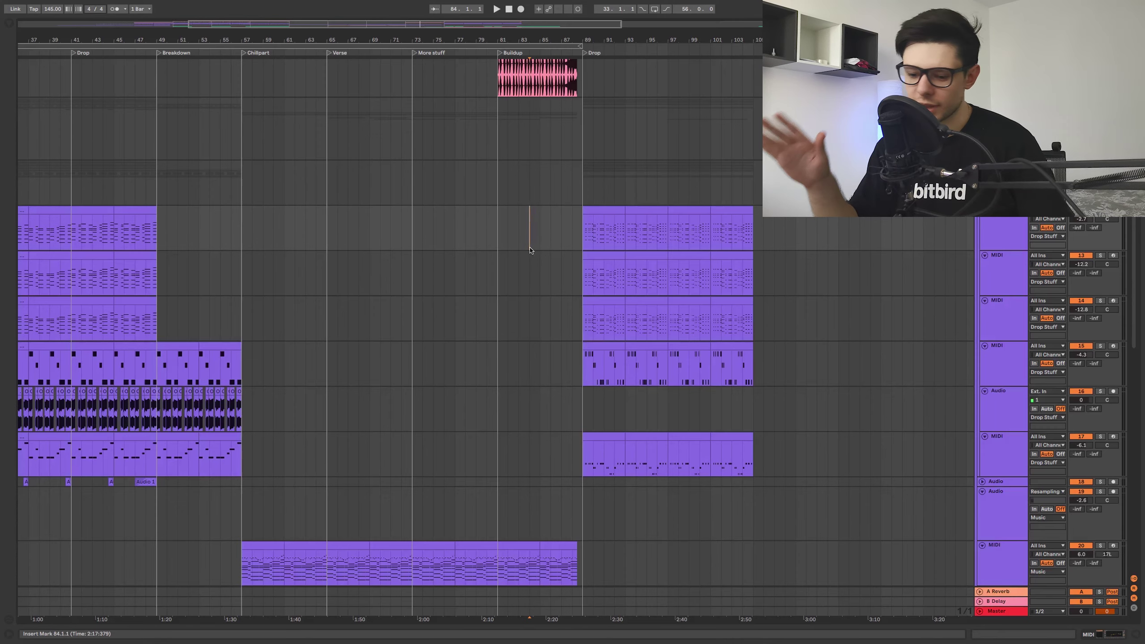
pyautogui.moveTo(510, 288); pyautogui.dragTo(512, 261)
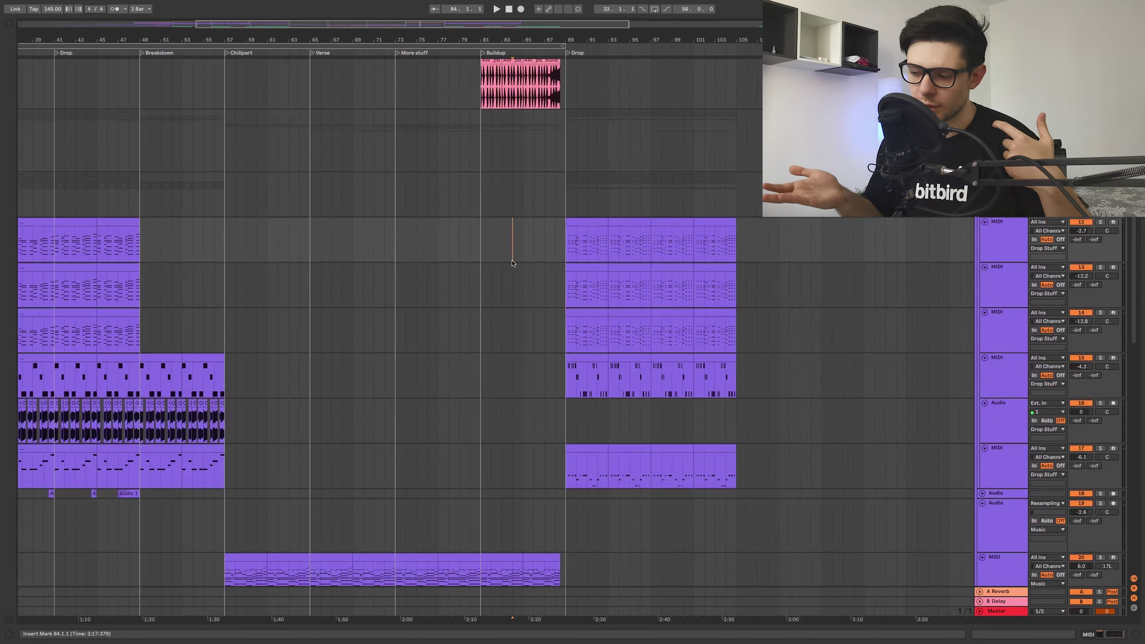